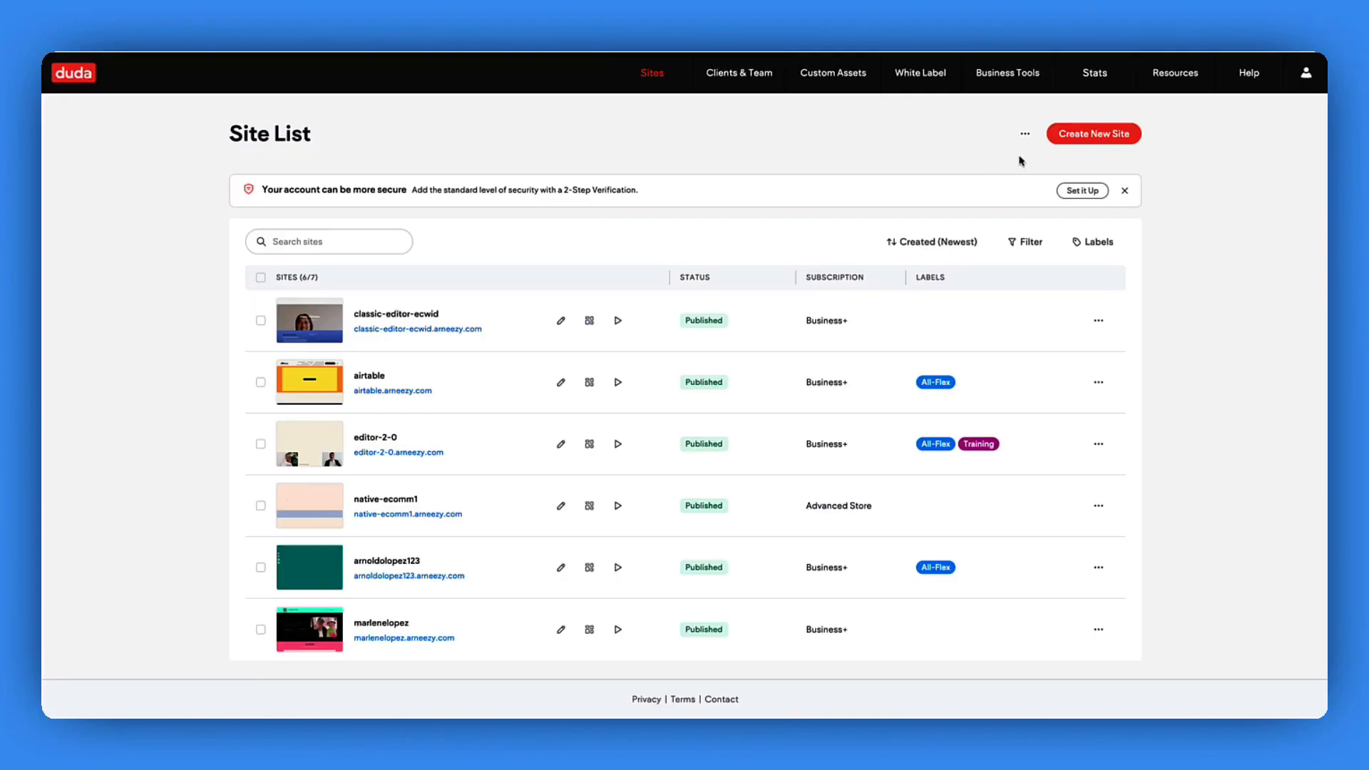
- Start a new site and search the Editor 2.0 templates for 'real estate'
click(1094, 136)
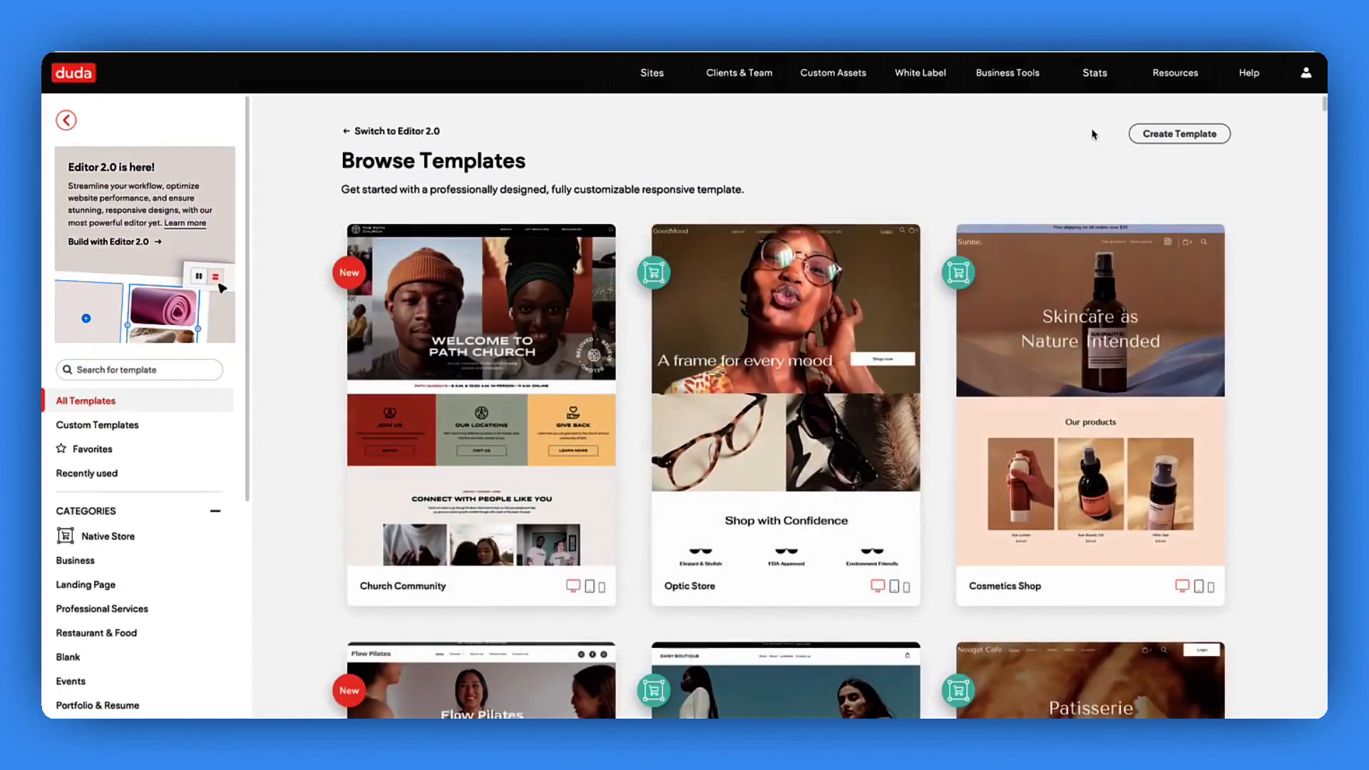
click(377, 135)
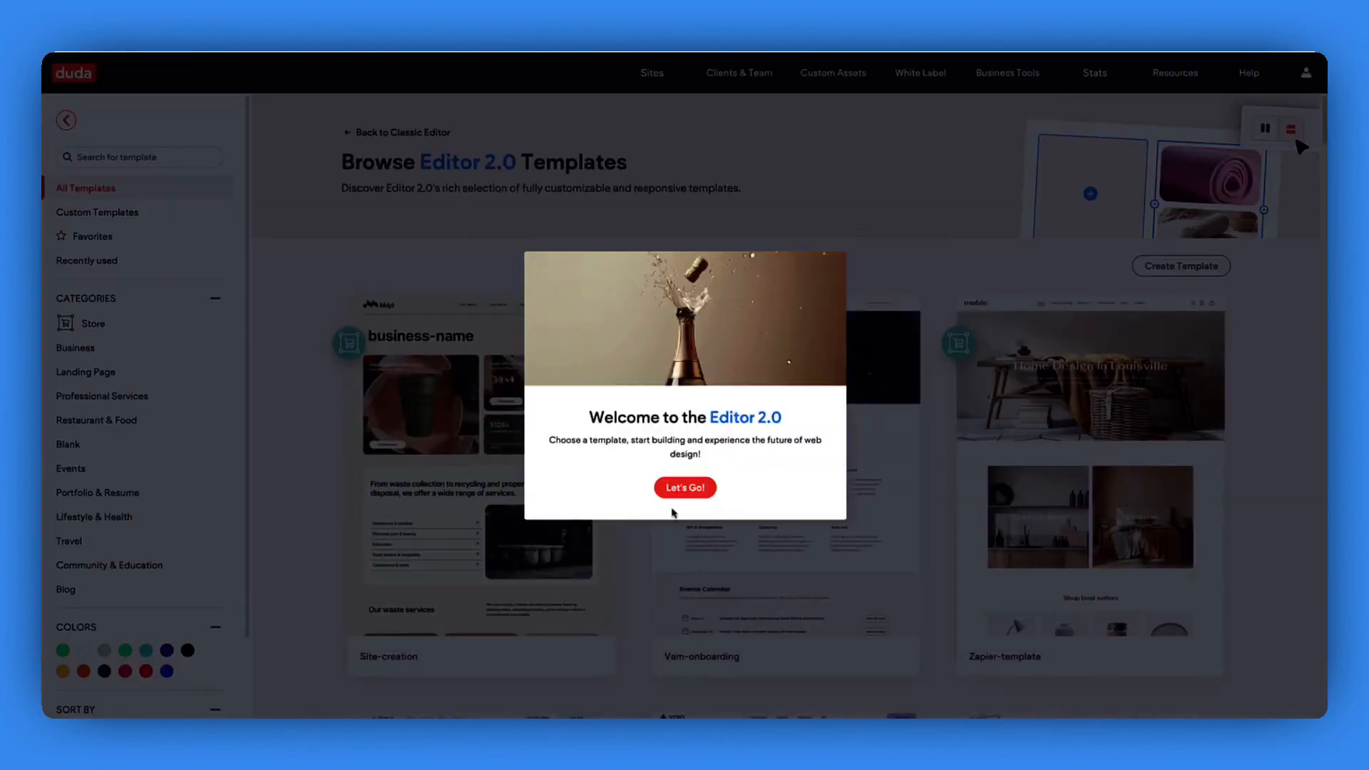
click(685, 487)
click(152, 158)
text(real estate)
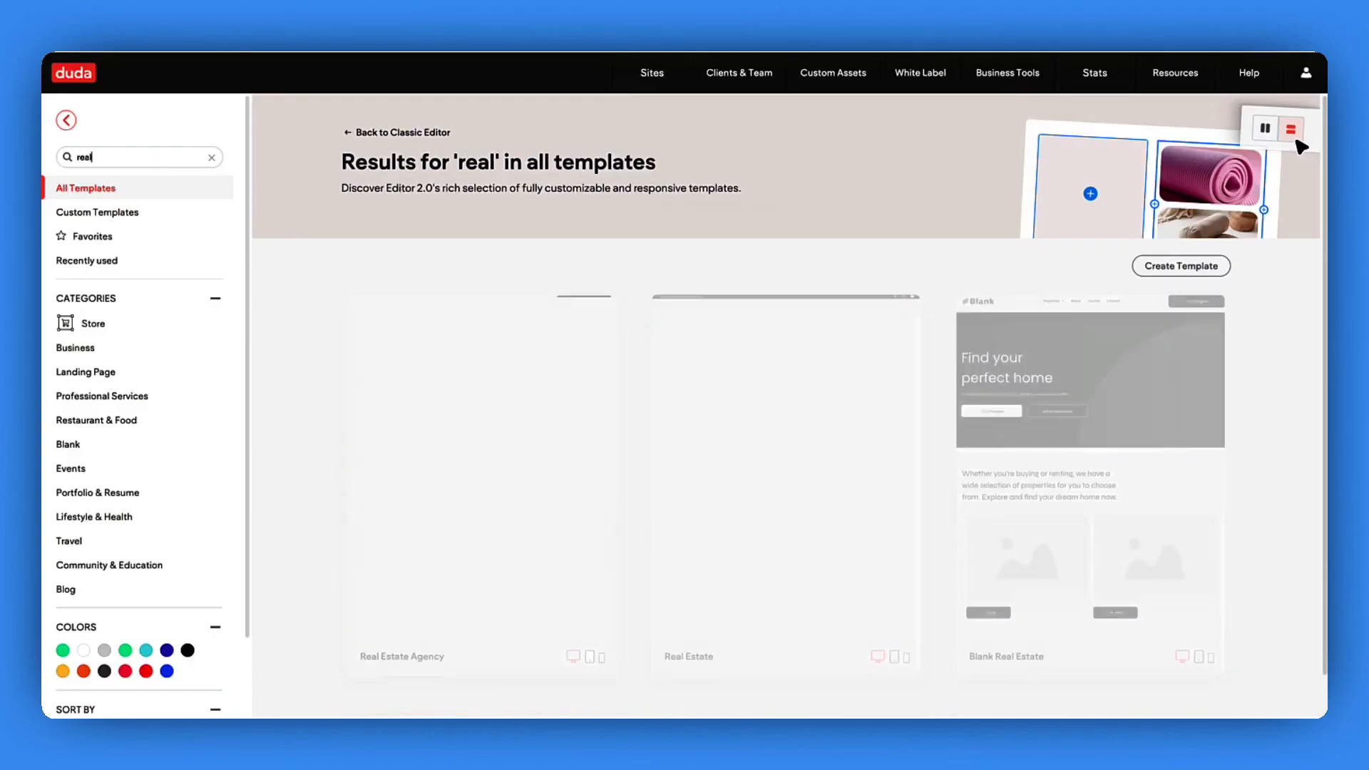
mouse_move(783, 380)
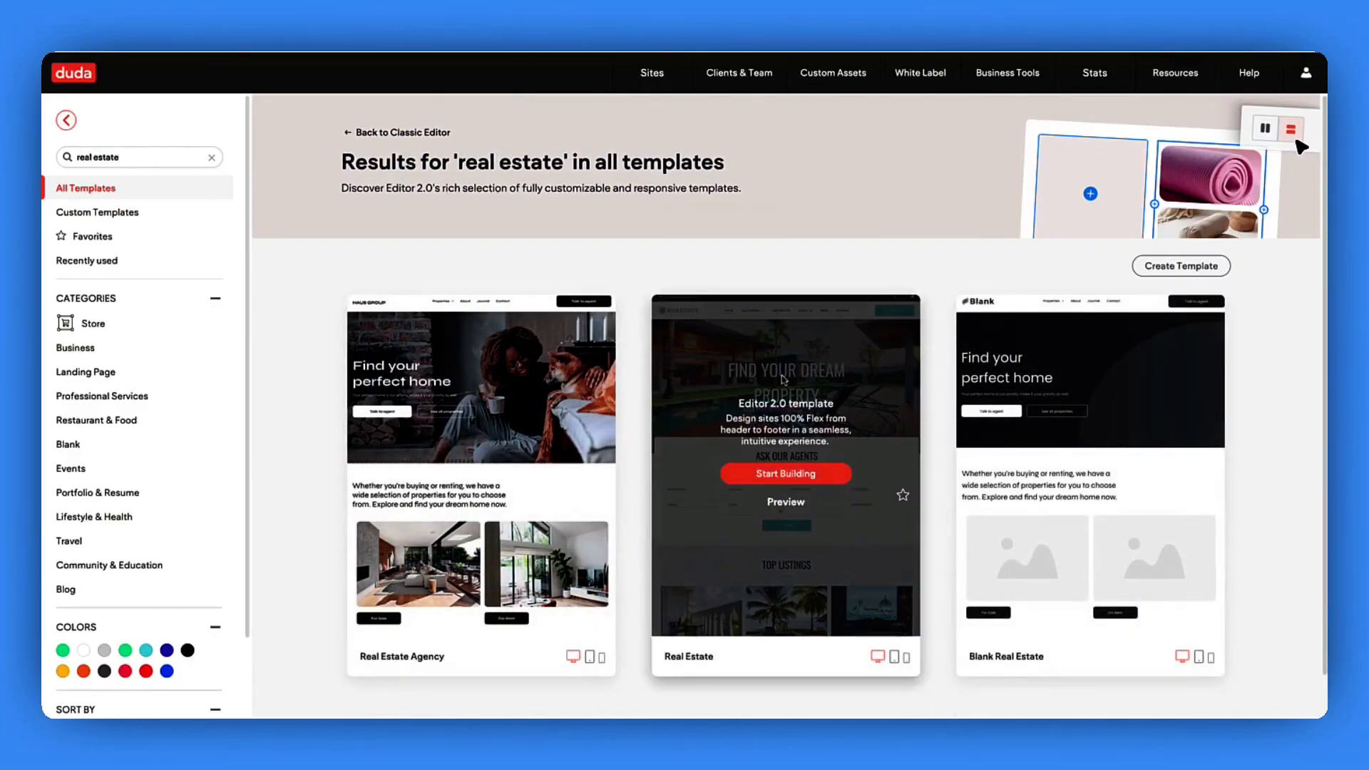
- Build from the Real Estate template, naming the site 'zapier connected real estate'
click(790, 476)
text(zapier connected real estate)
key(Return)
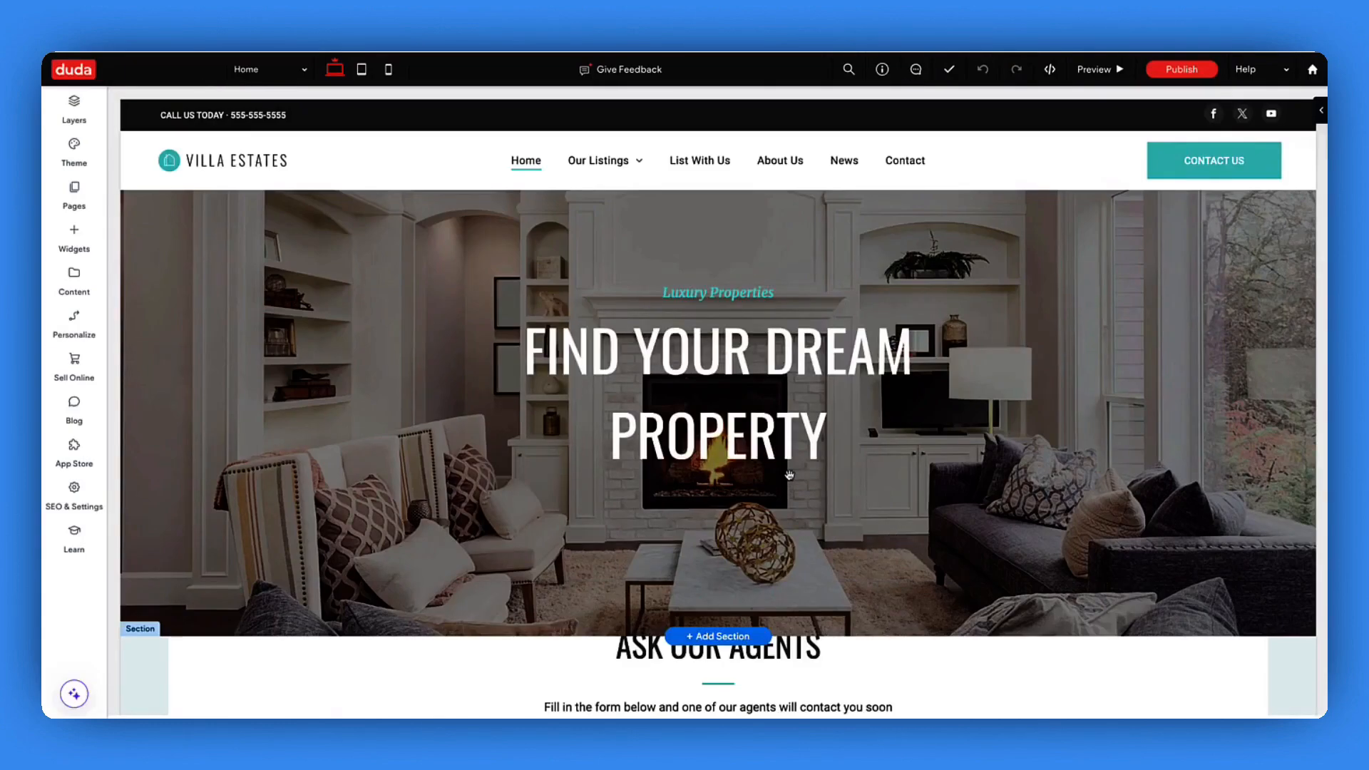
scroll(789, 475, down, 10)
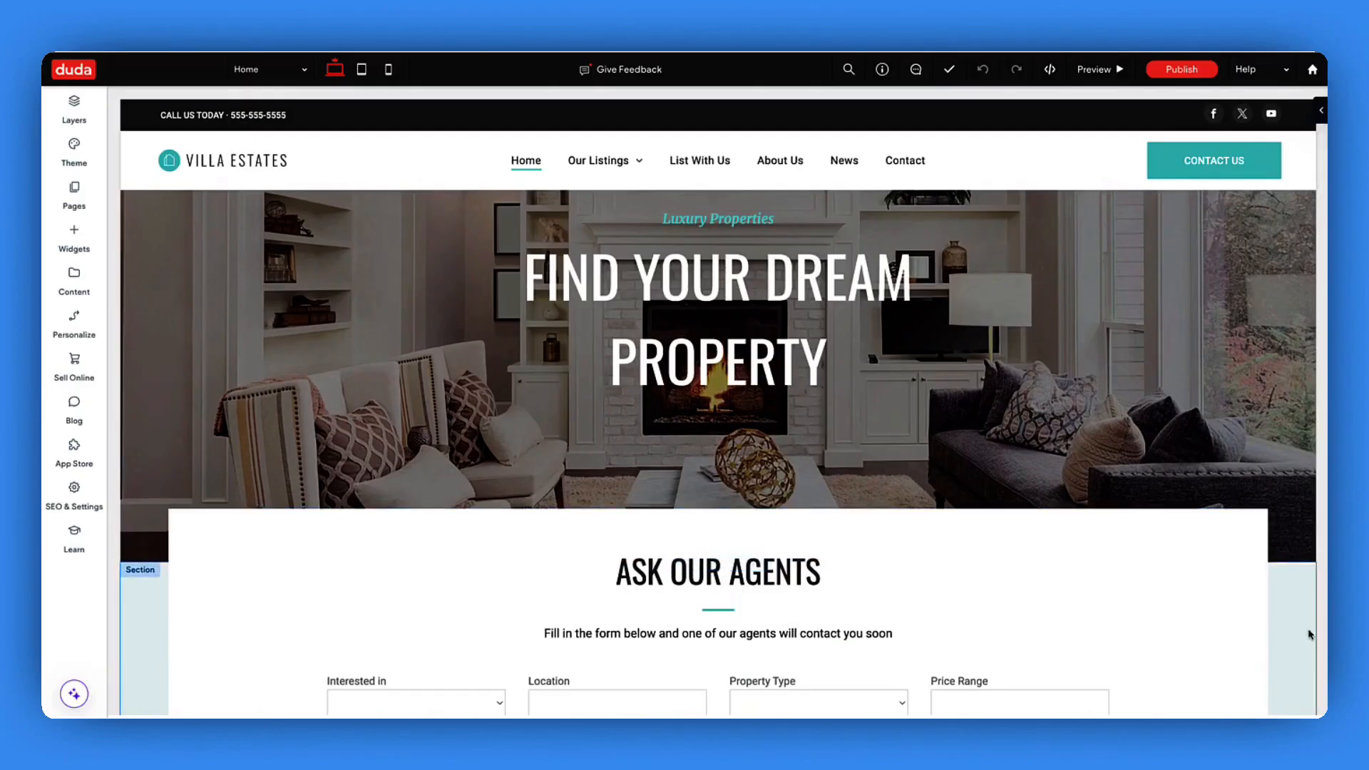
scroll(1203, 476, down, 10)
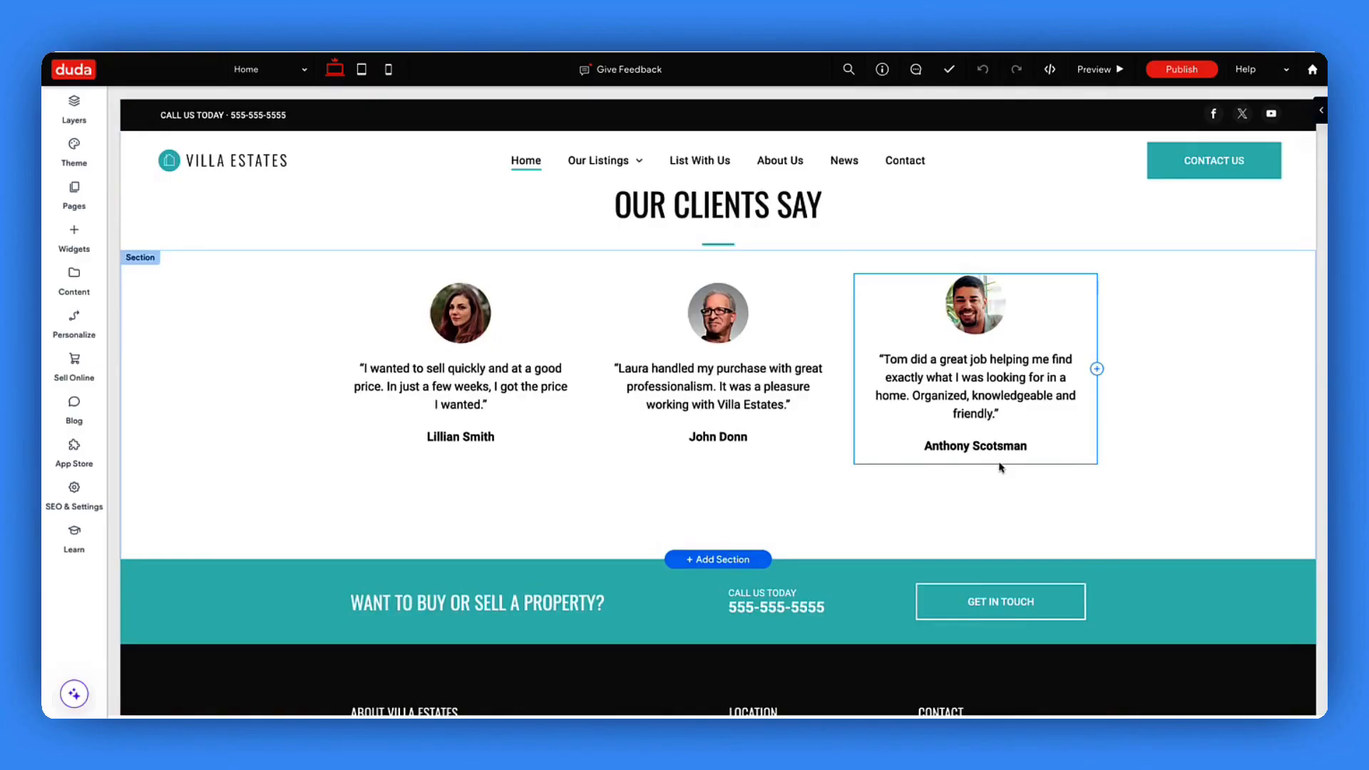
scroll(1000, 468, up, 1)
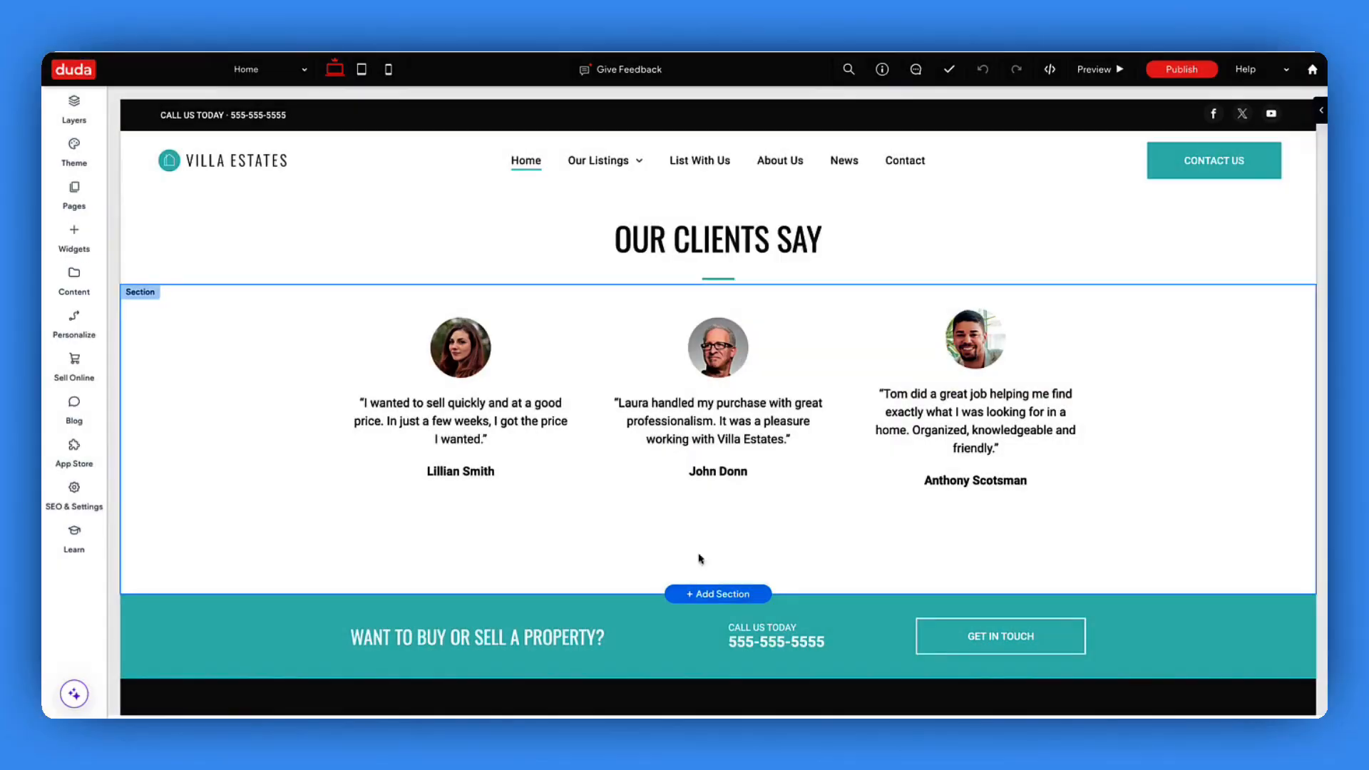
scroll(814, 539, up, 15)
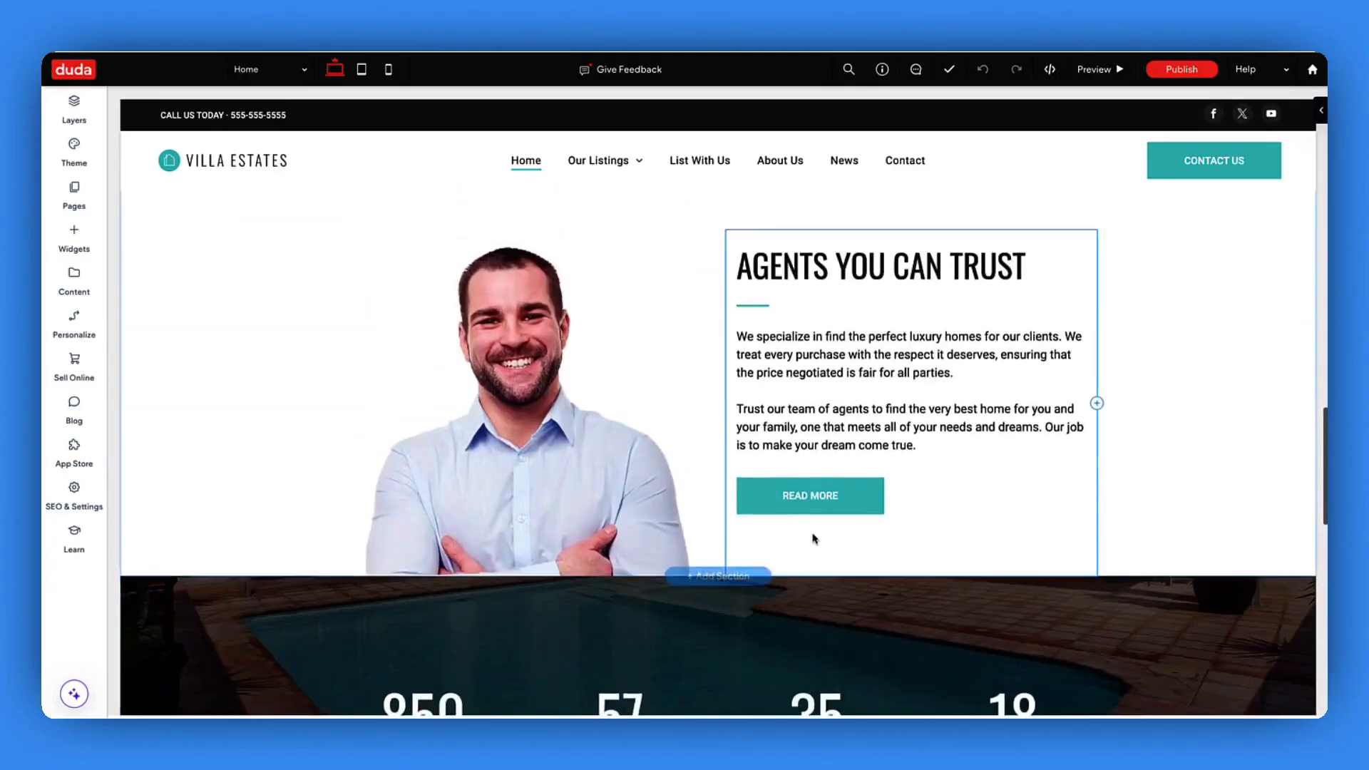
scroll(813, 535, up, 10)
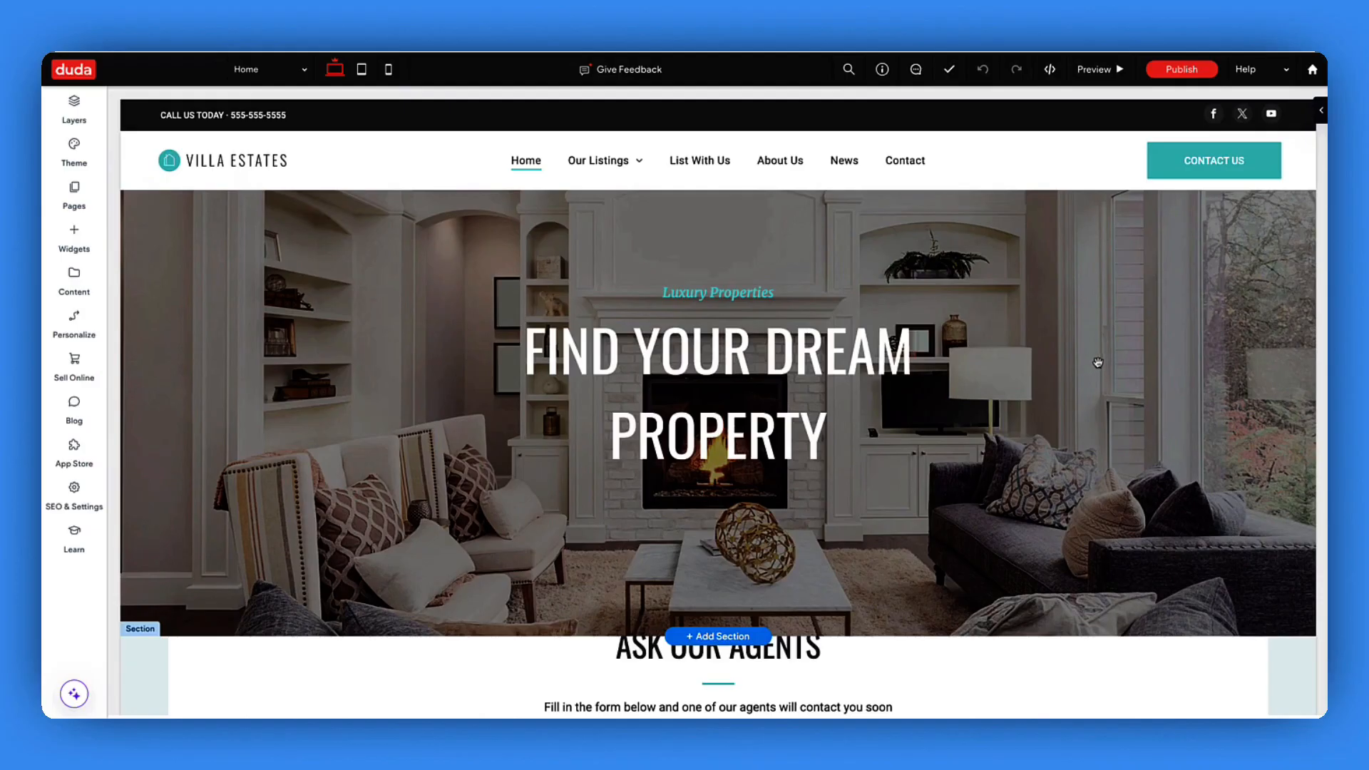
- Delete the CALL US TODAY top bar section above the Villa Estates header
click(77, 284)
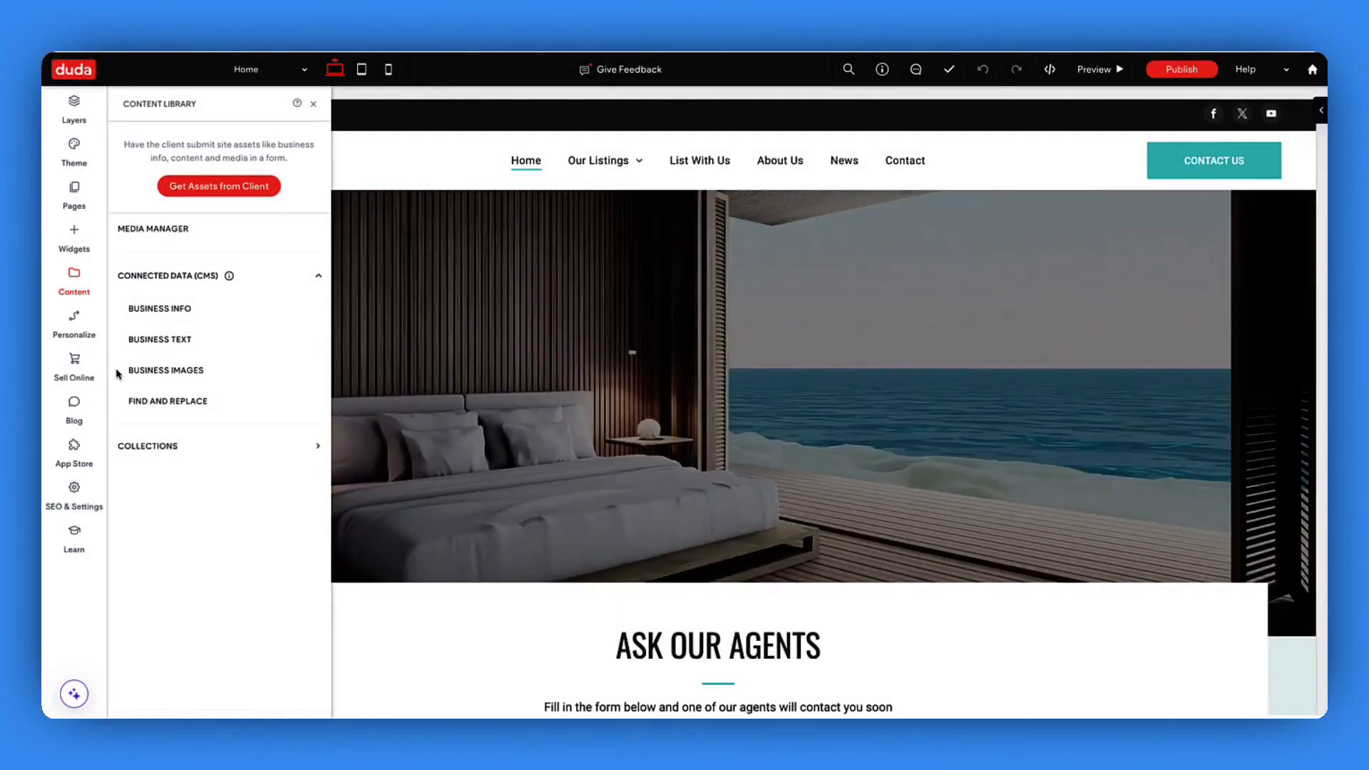
click(74, 278)
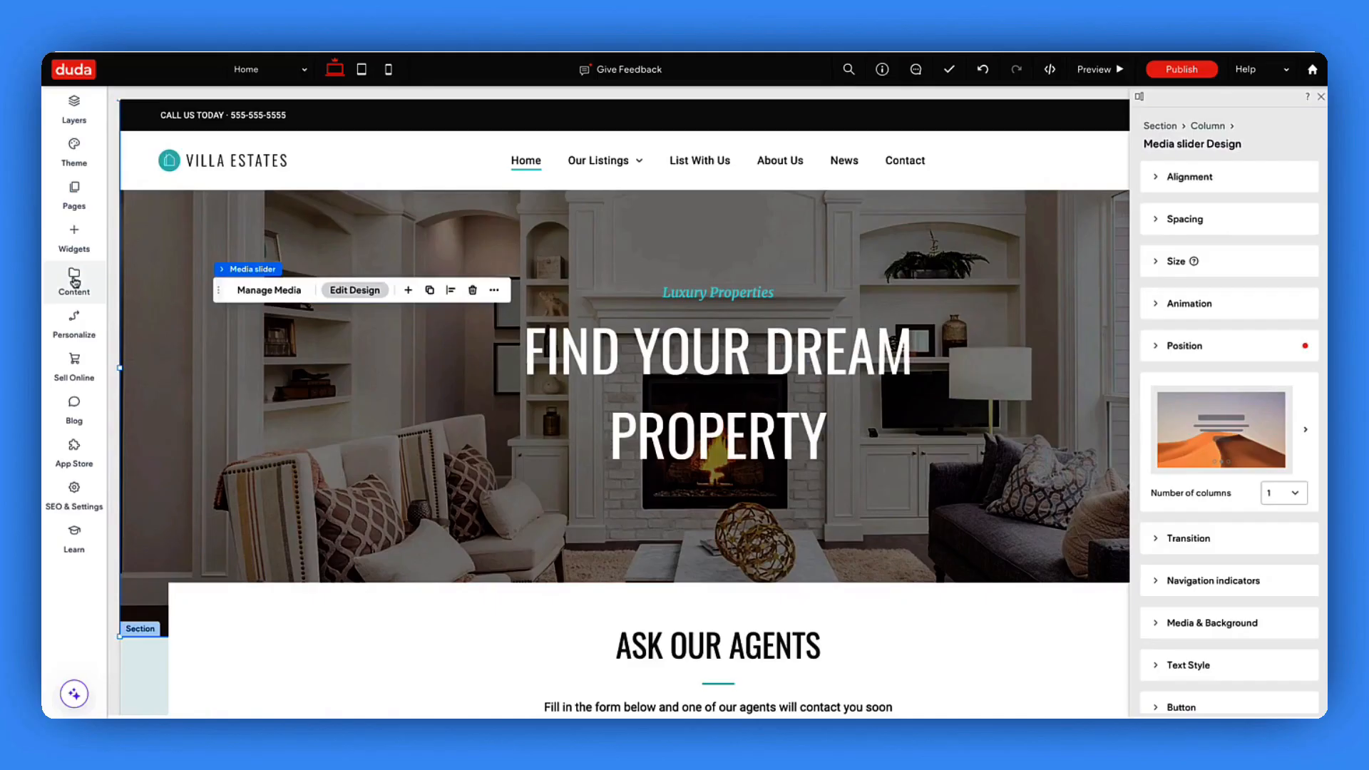
click(134, 108)
click(136, 107)
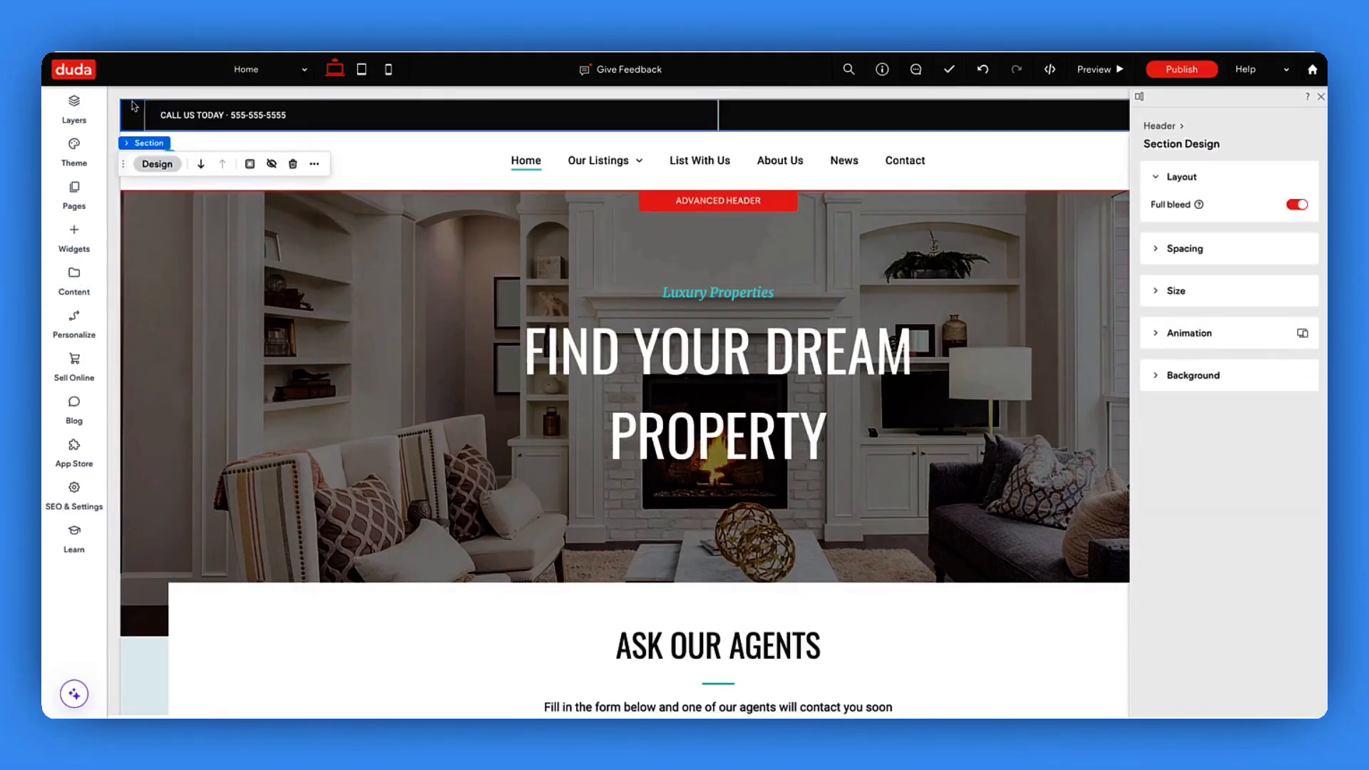
click(293, 164)
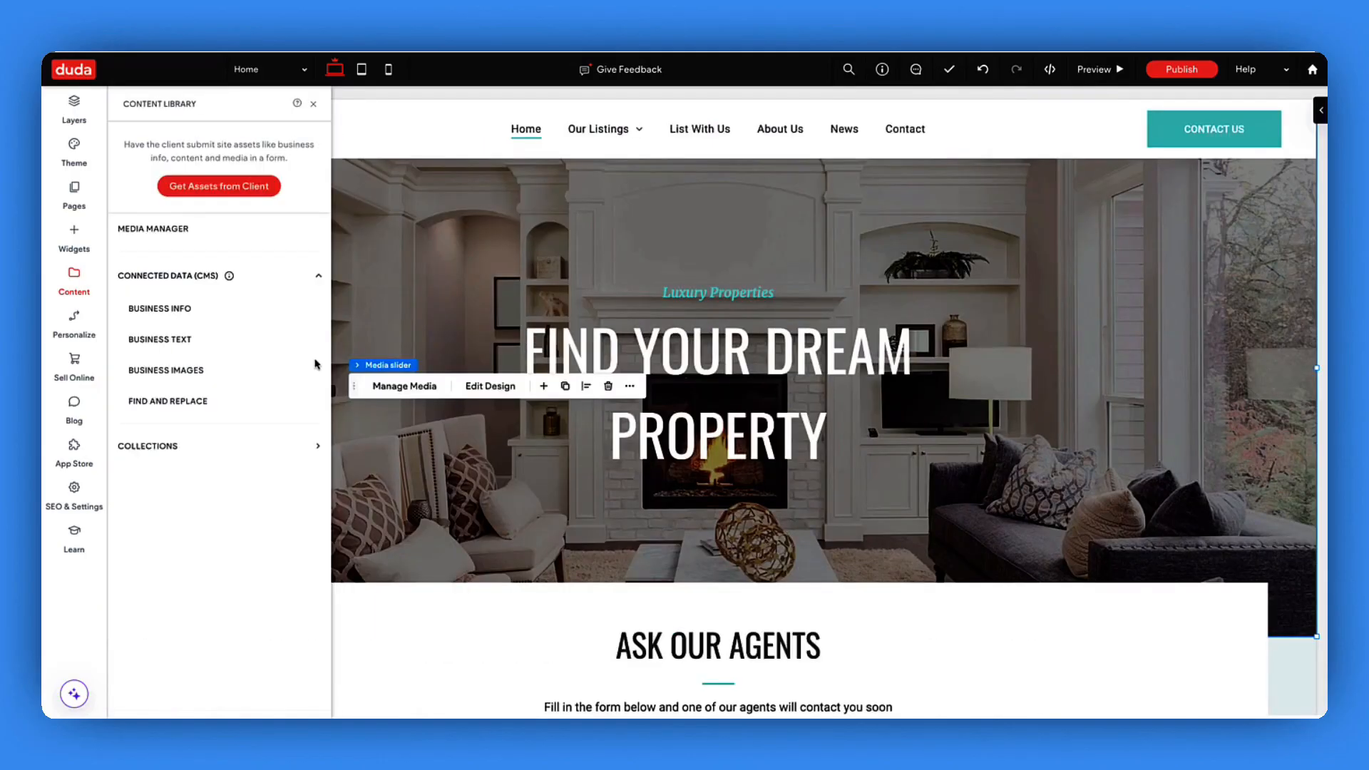
- Open Business Info in the Content Library and look through its fields
click(161, 311)
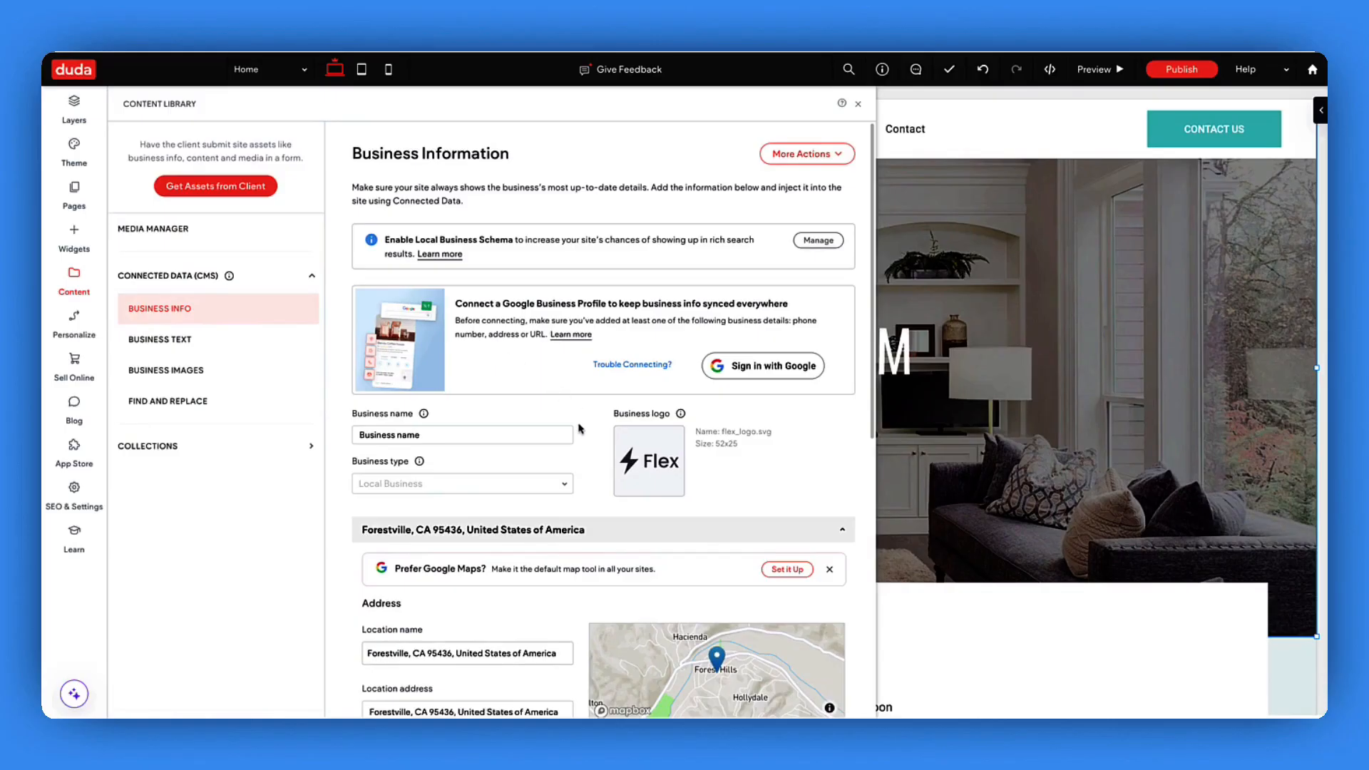
scroll(577, 413, down, 3)
scroll(578, 428, down, 4)
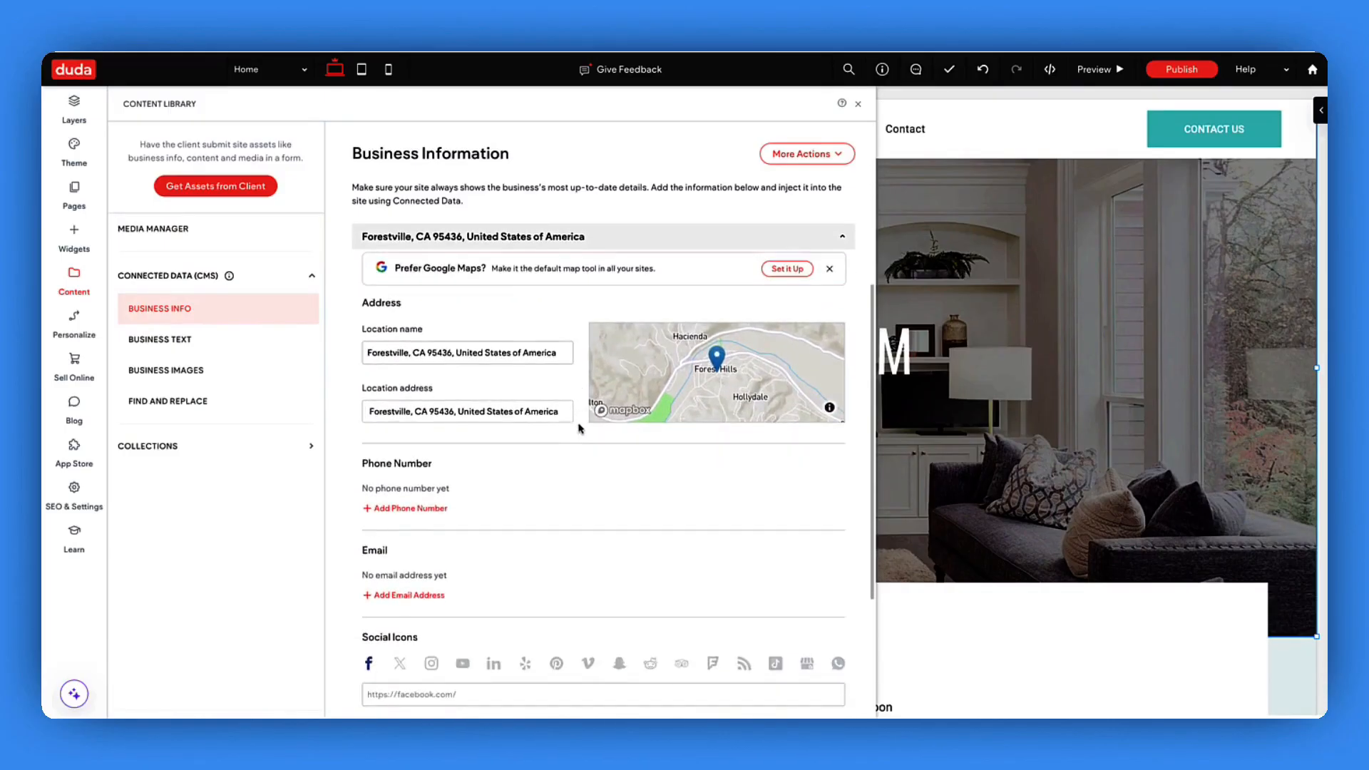
scroll(579, 428, down, 1)
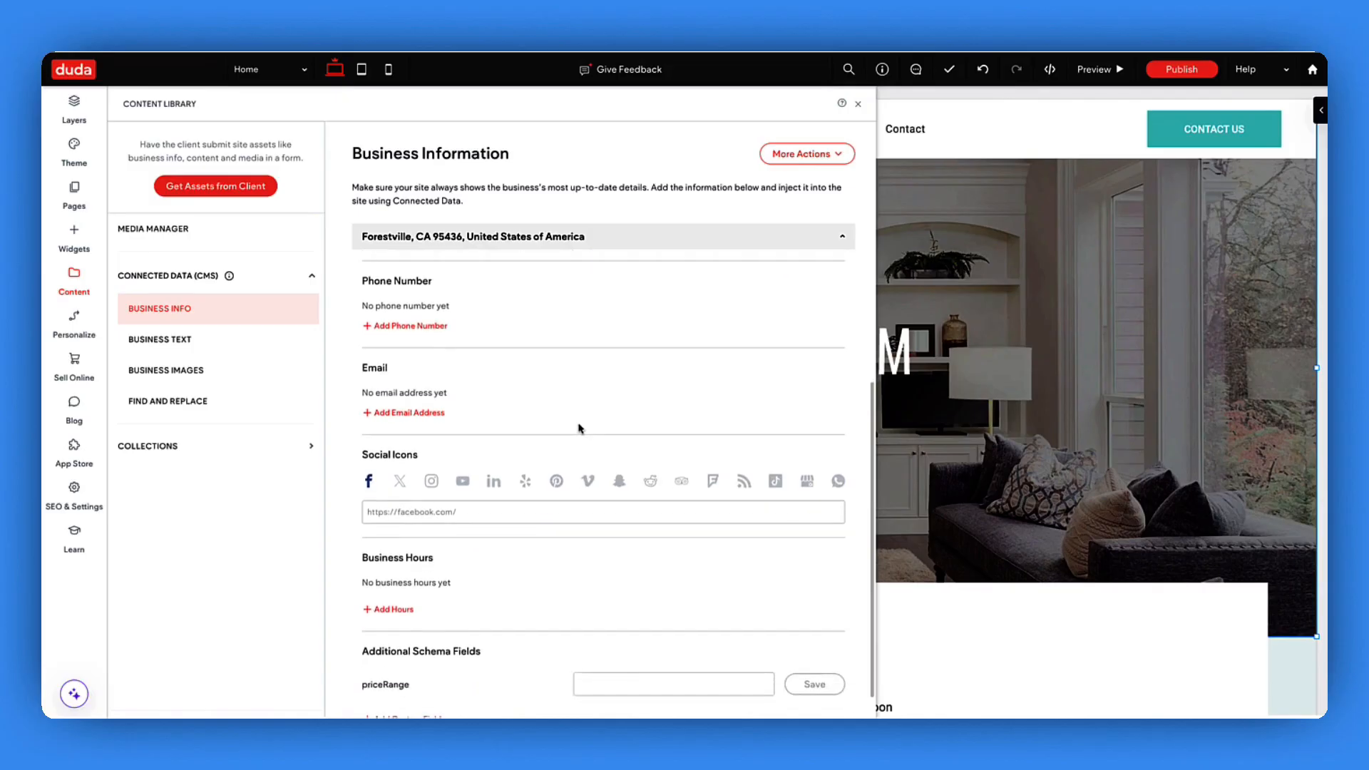
scroll(578, 428, up, 1)
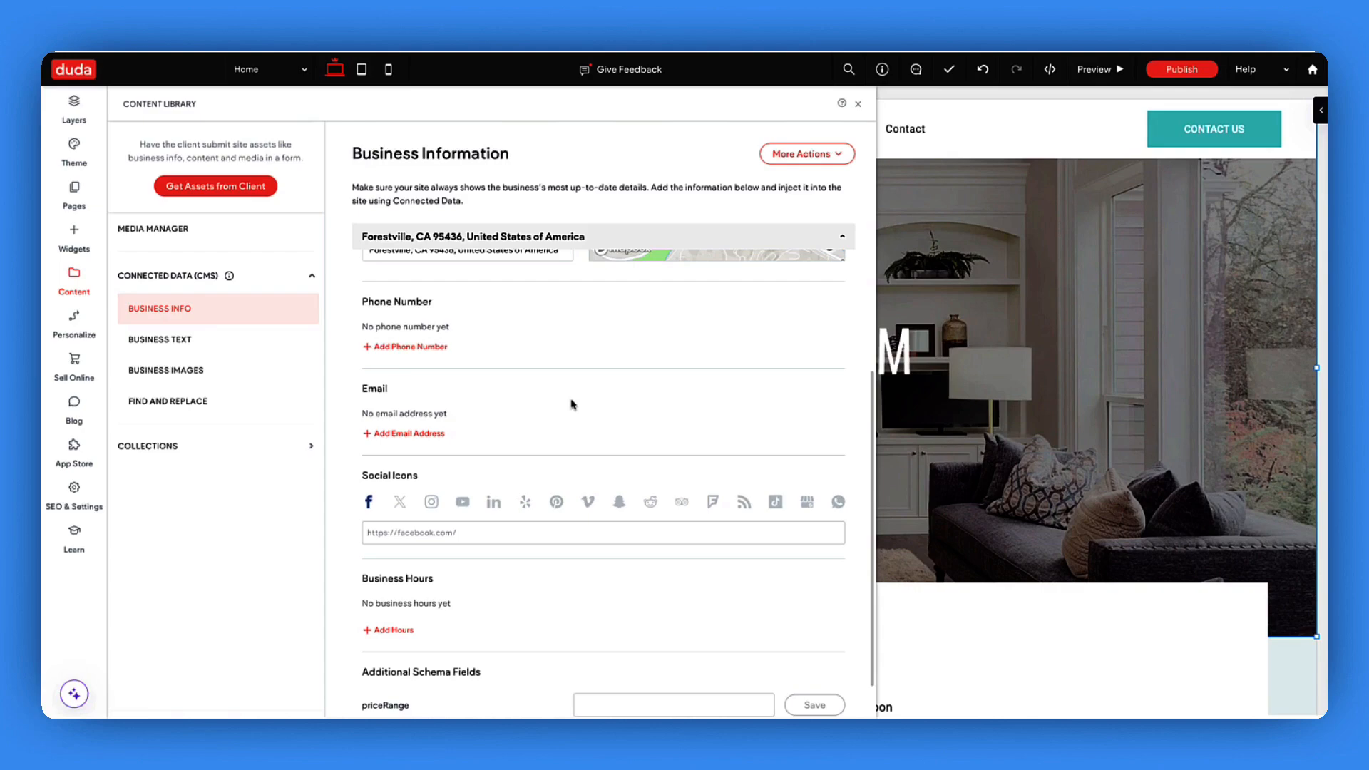
click(403, 347)
text(555-555-5555)
key(Tab)
text(main)
click(818, 349)
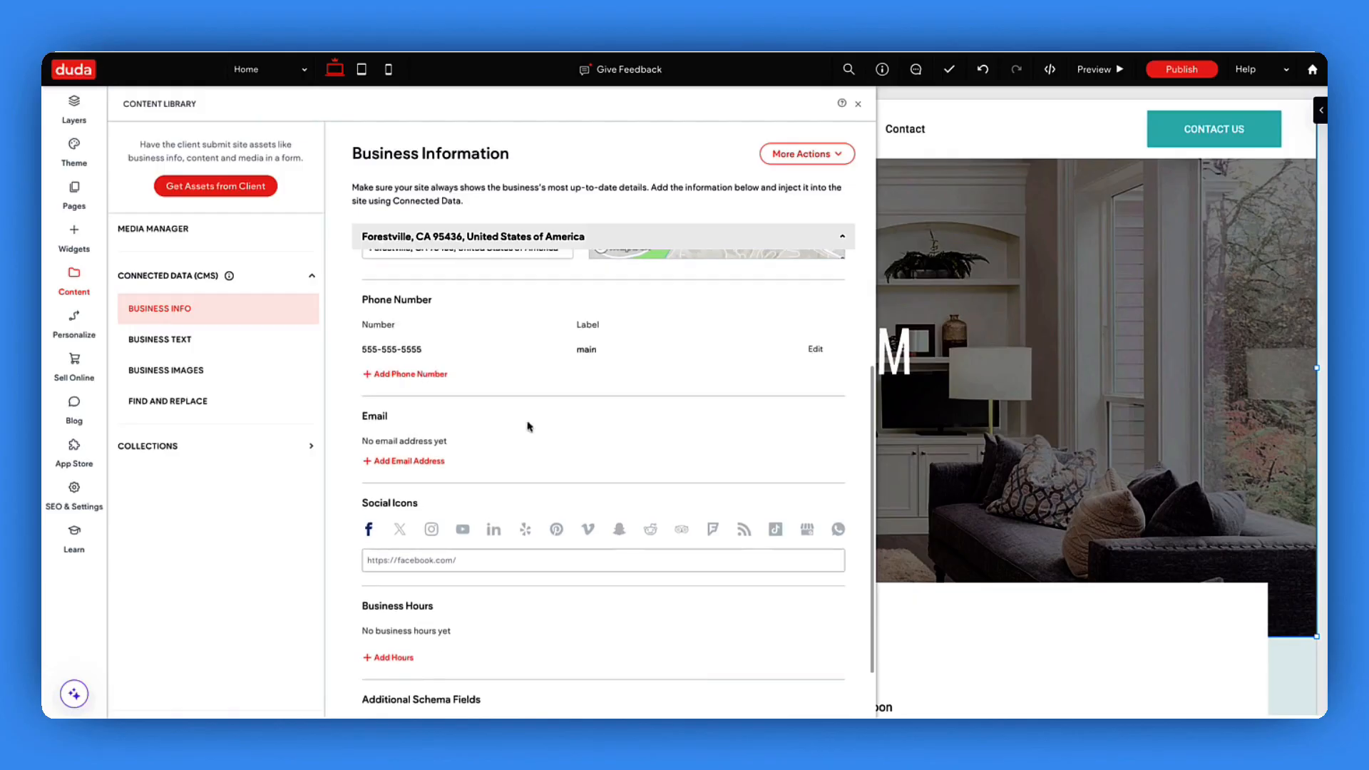
click(858, 105)
click(1167, 140)
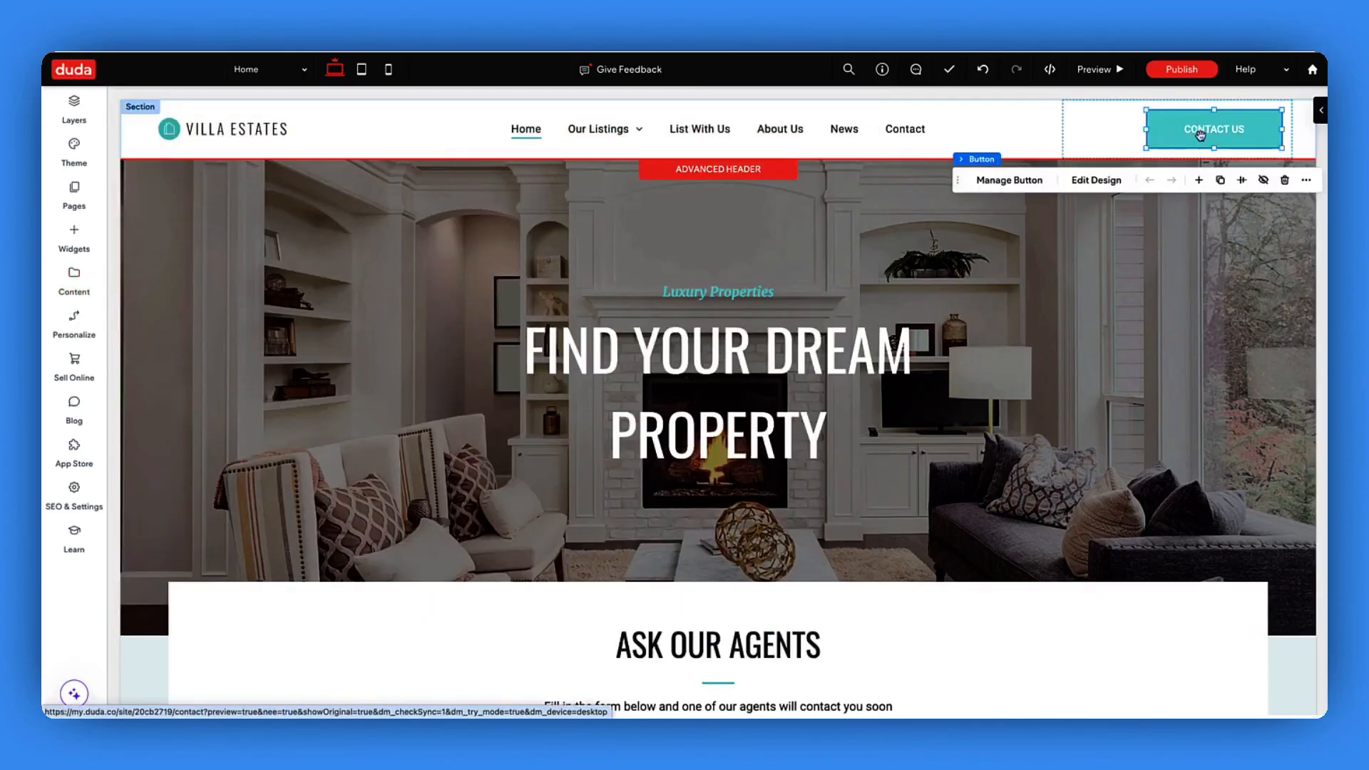
- Make the CONTACT US button a click-to-call link to the main phone number
drag(958, 180, 901, 181)
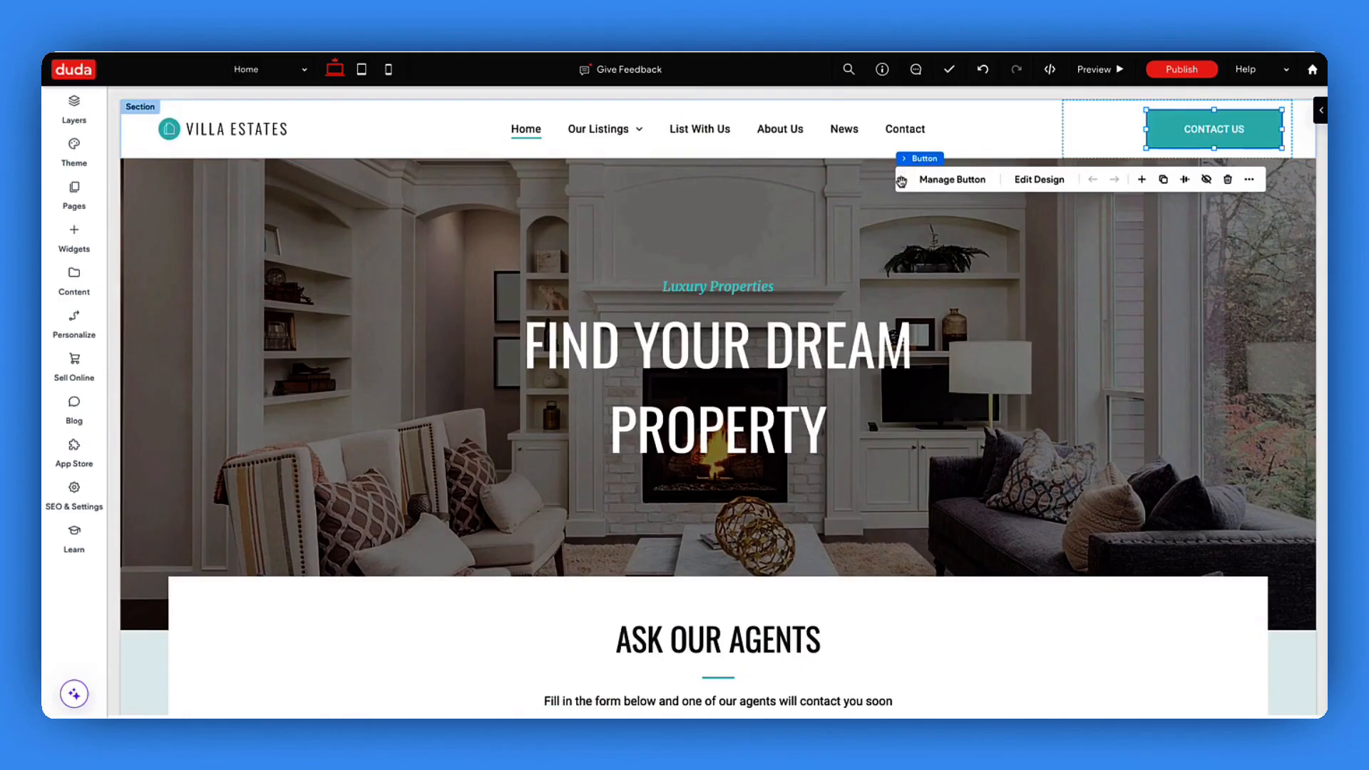
click(951, 179)
scroll(1169, 473, down, 5)
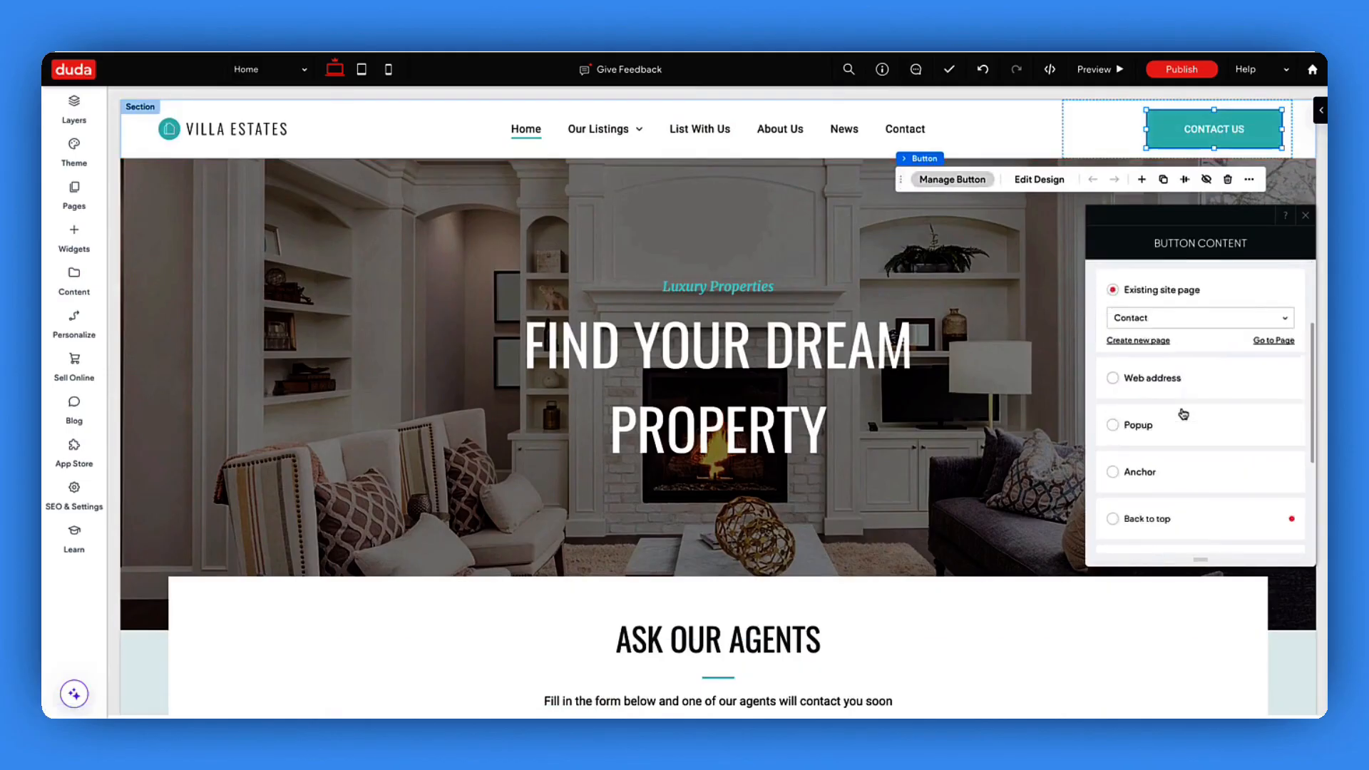
click(1169, 476)
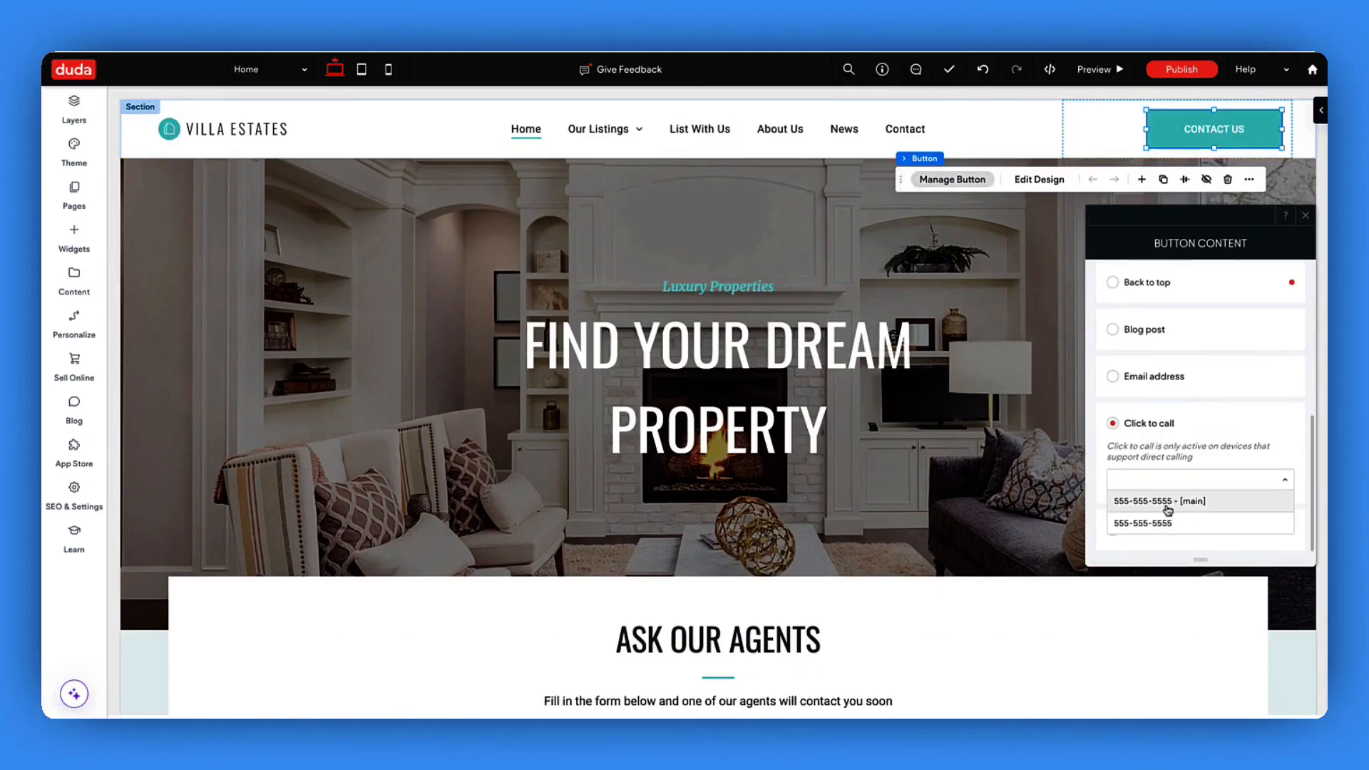
click(1167, 502)
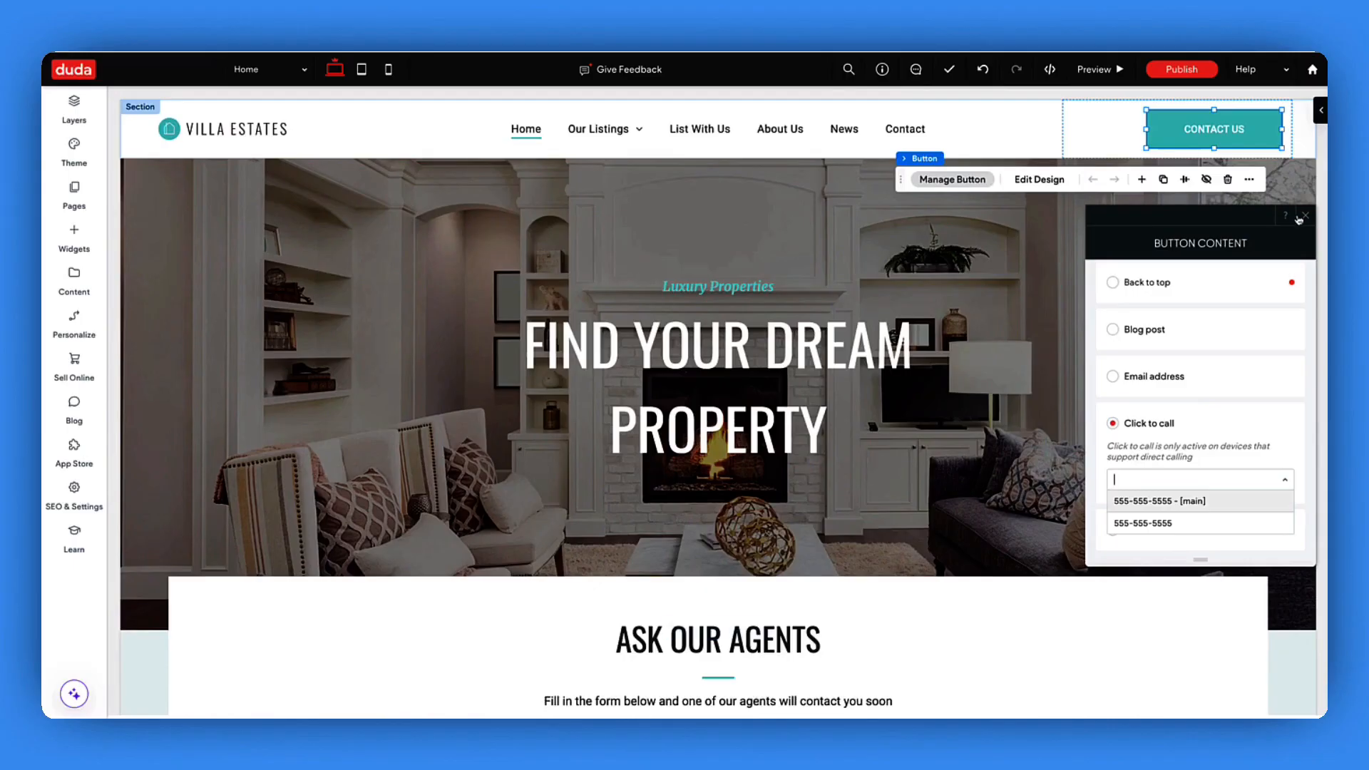
click(1249, 180)
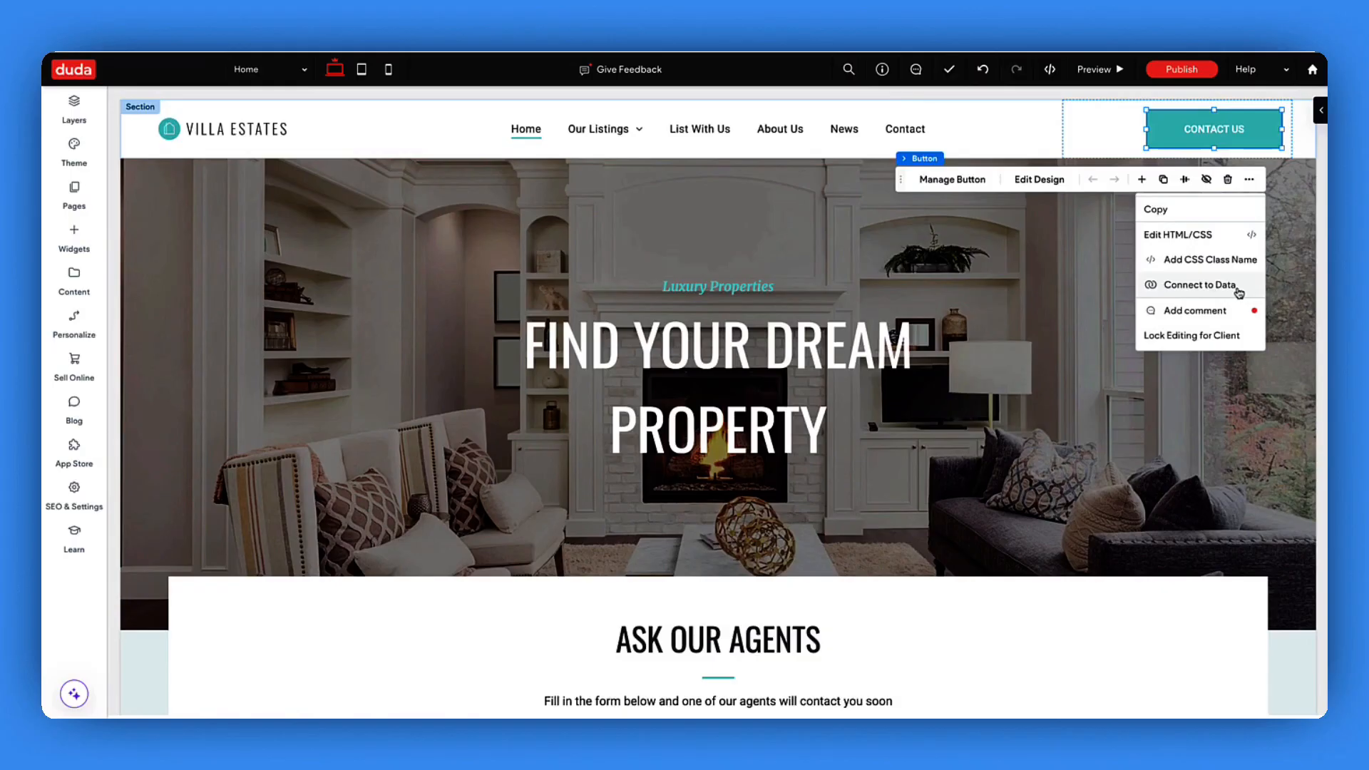
- Connect the button's link and button text to the main phone number
click(1239, 288)
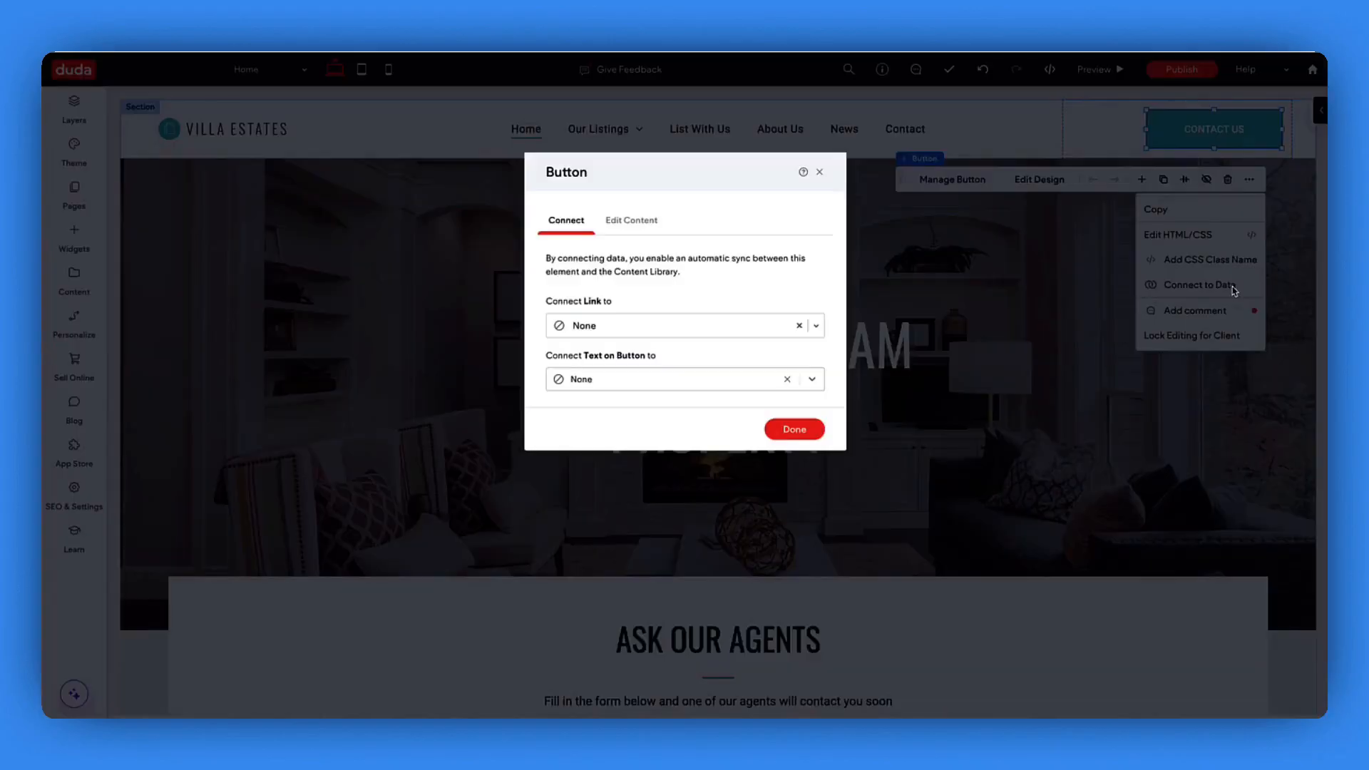
click(657, 323)
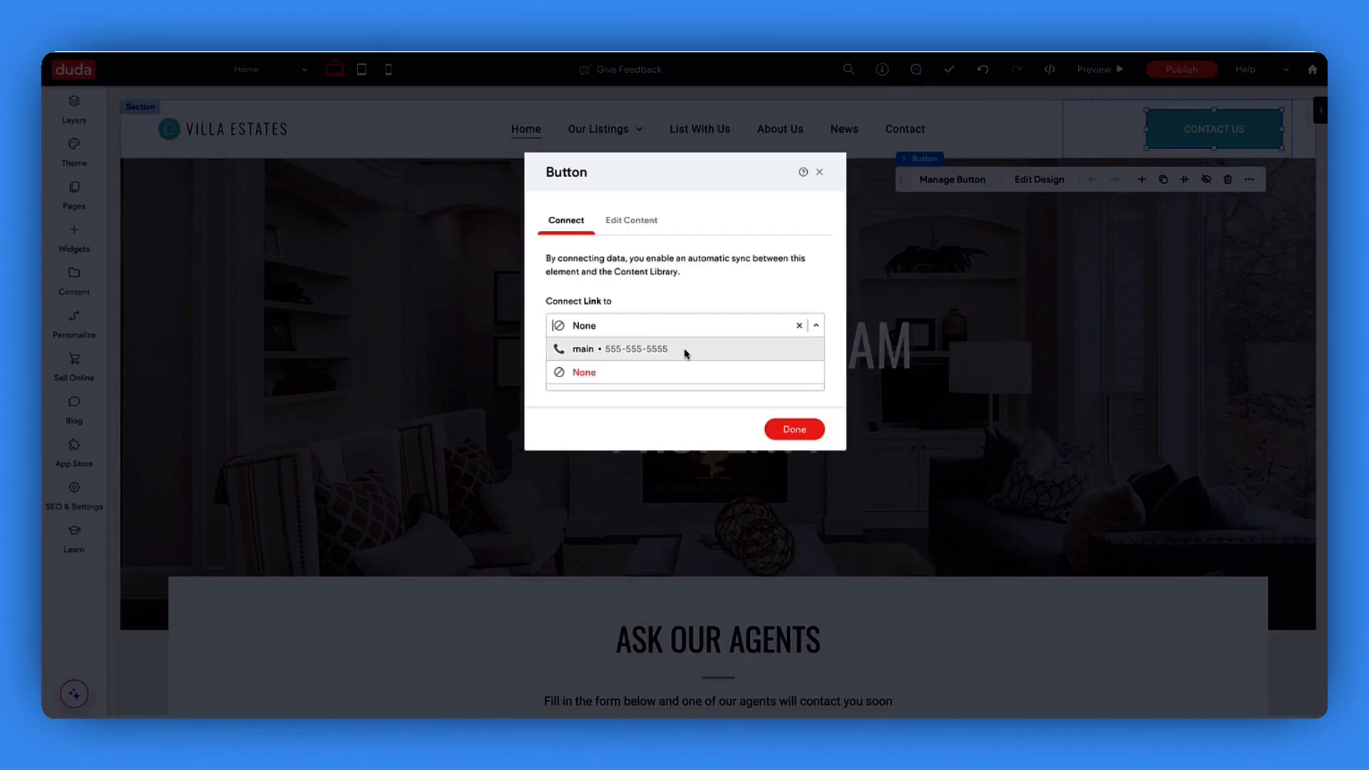
click(651, 350)
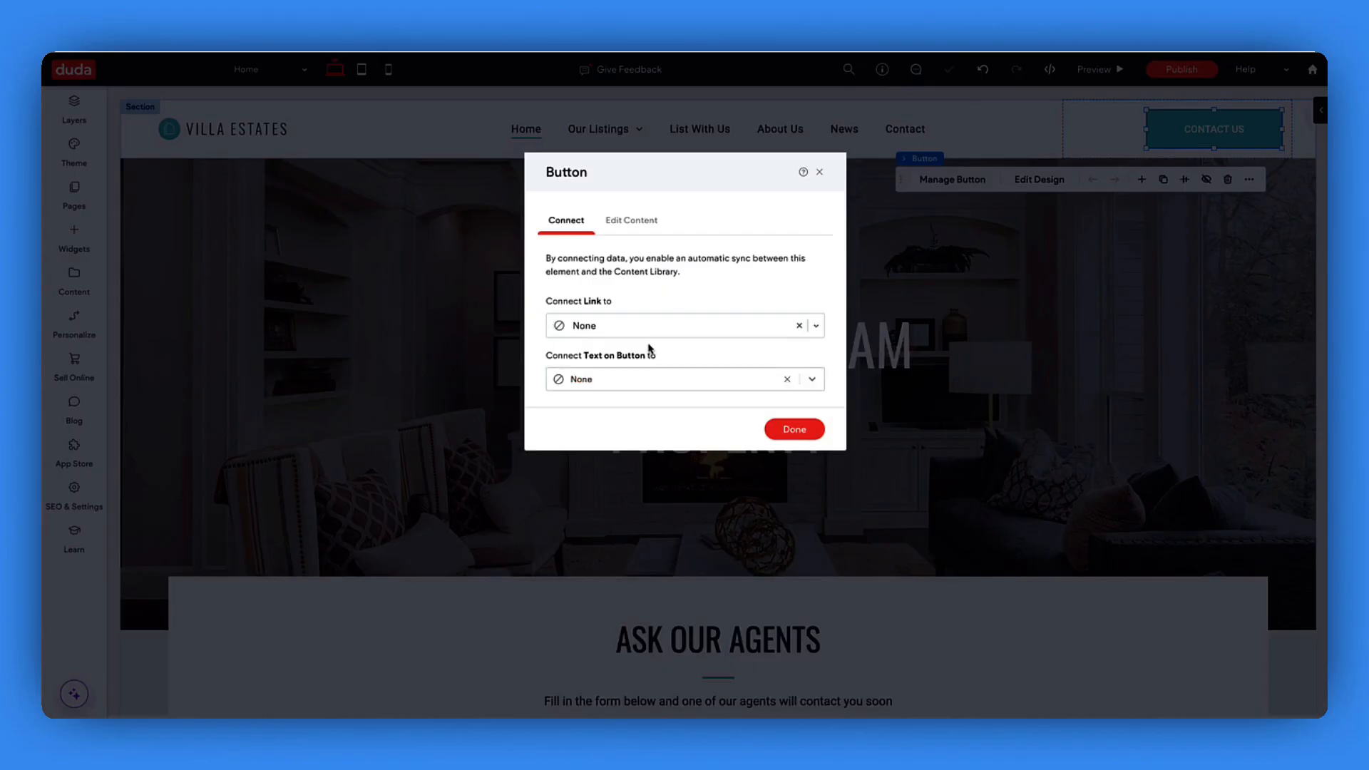
click(618, 401)
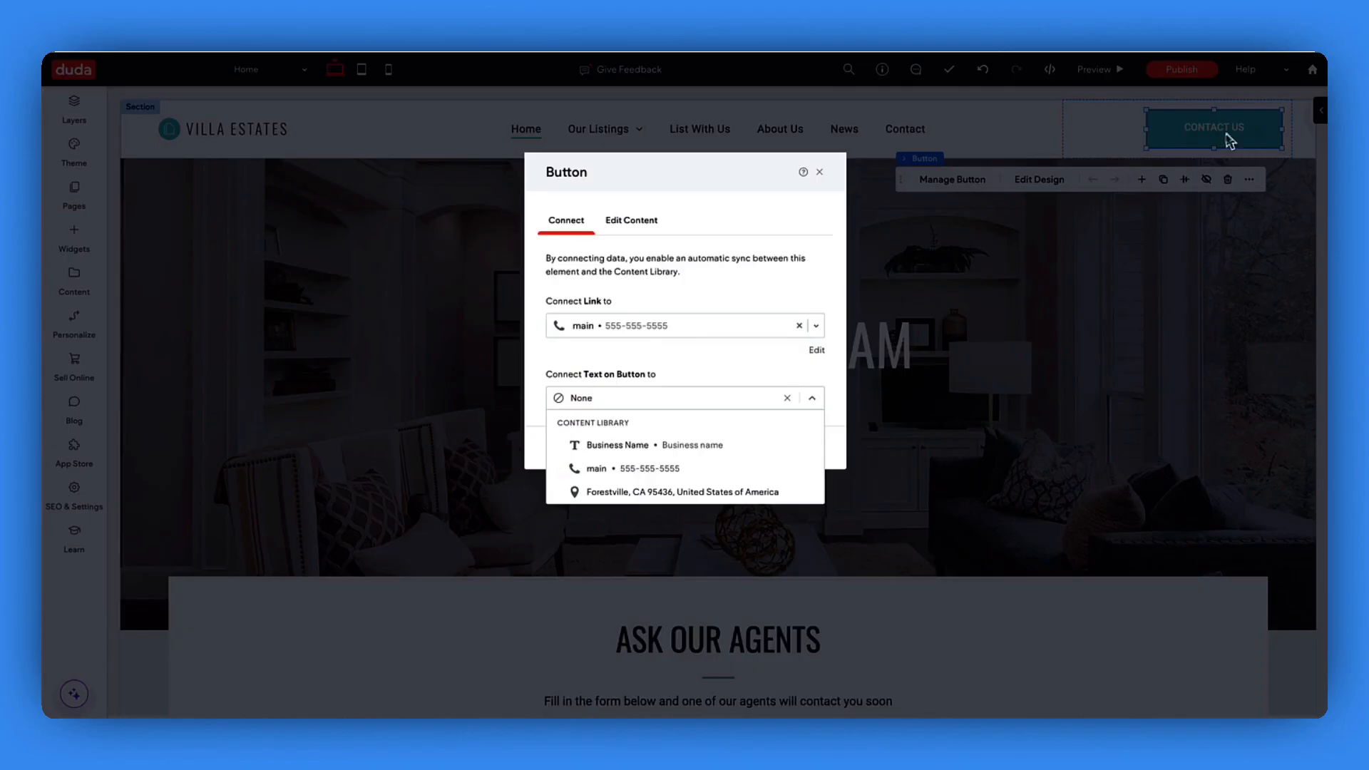
click(695, 470)
click(791, 447)
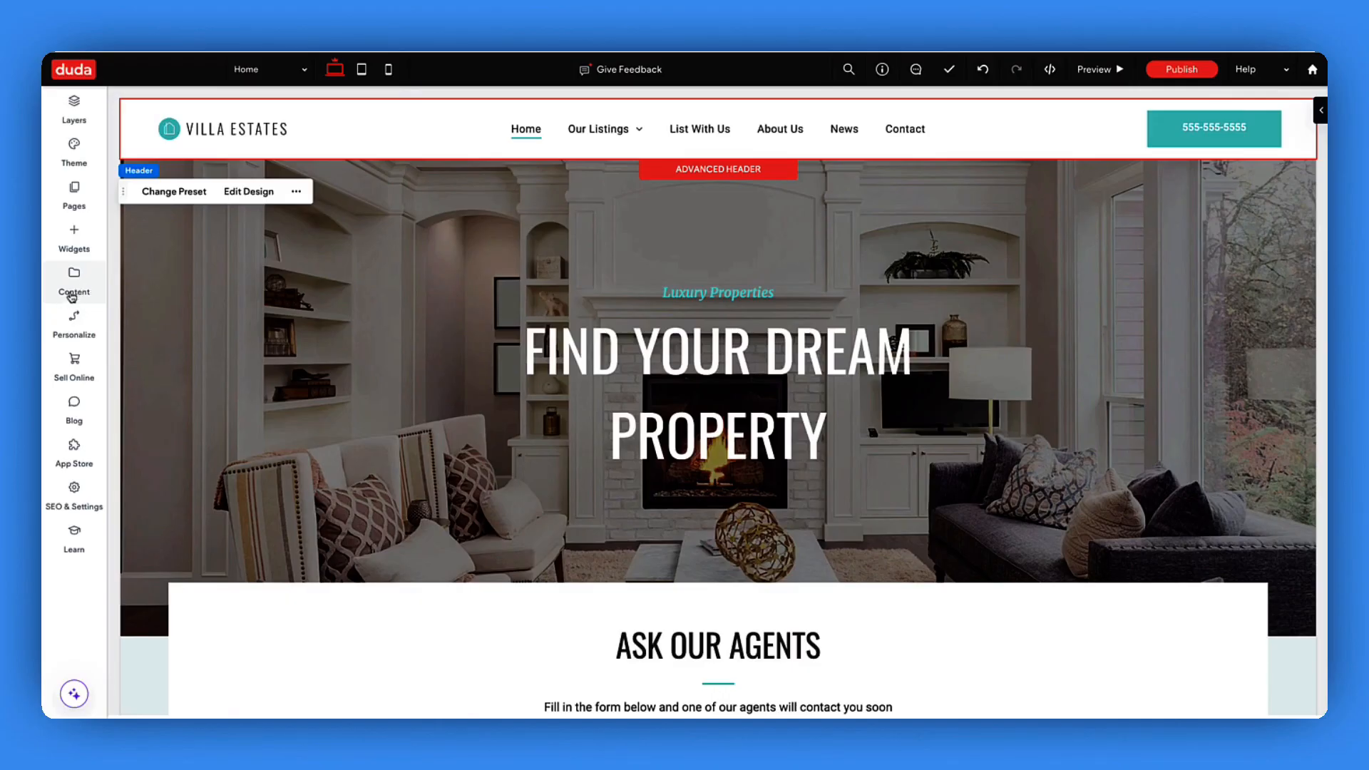
click(75, 285)
scroll(476, 321, down, 6)
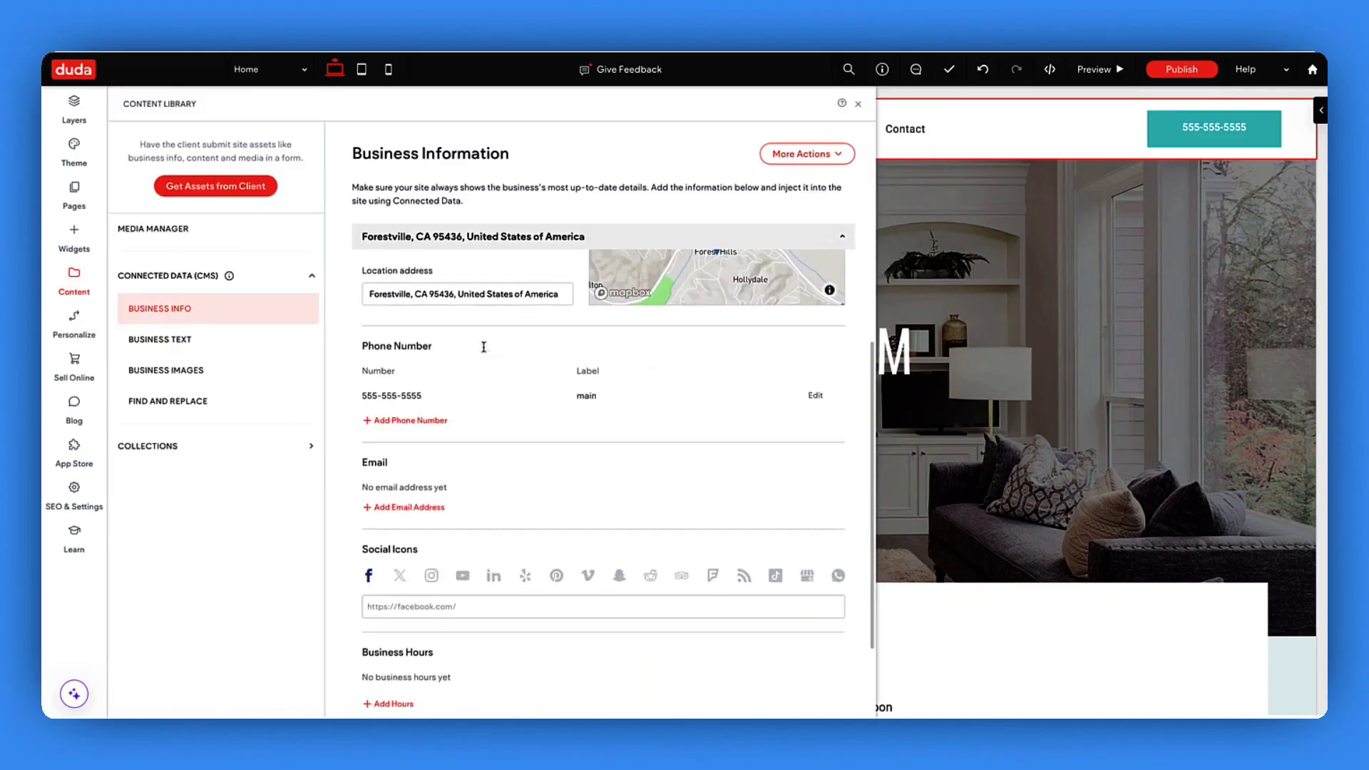
click(813, 396)
triple_click(460, 396)
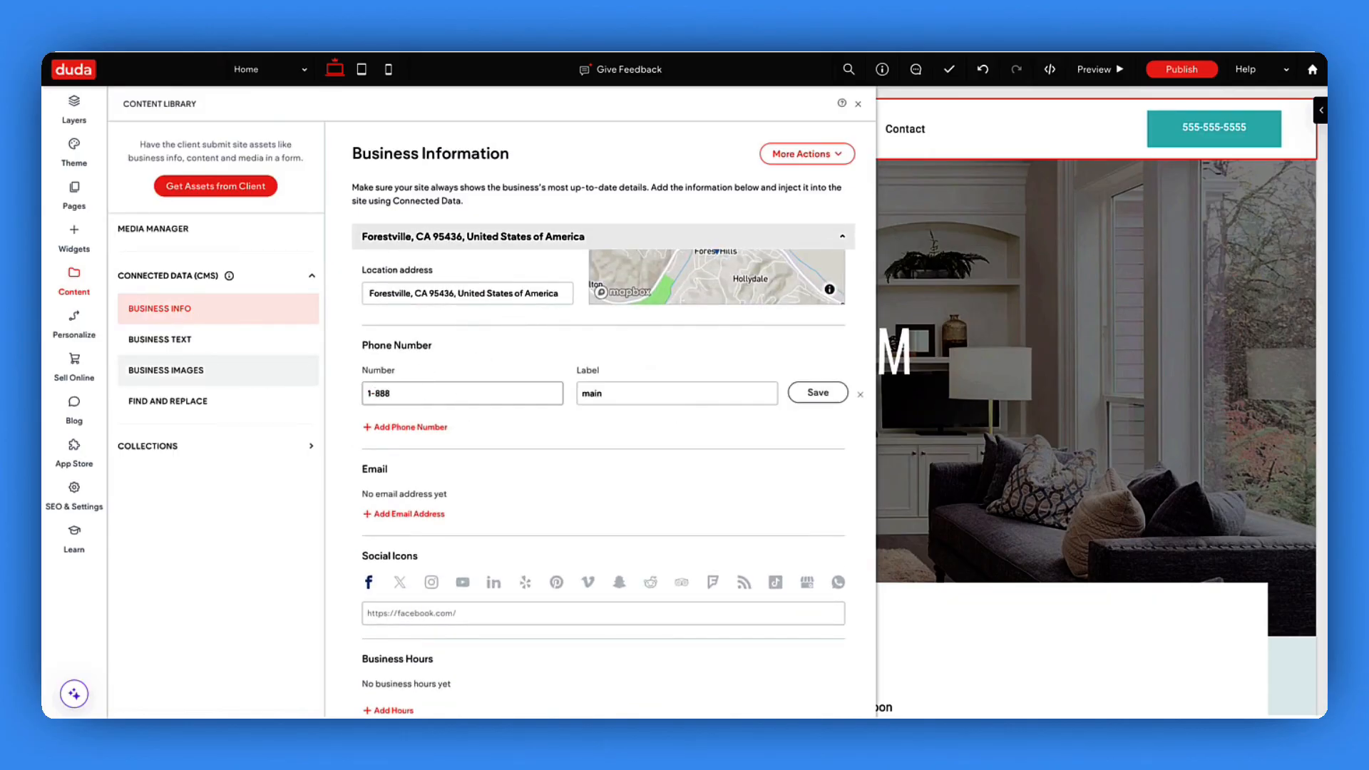
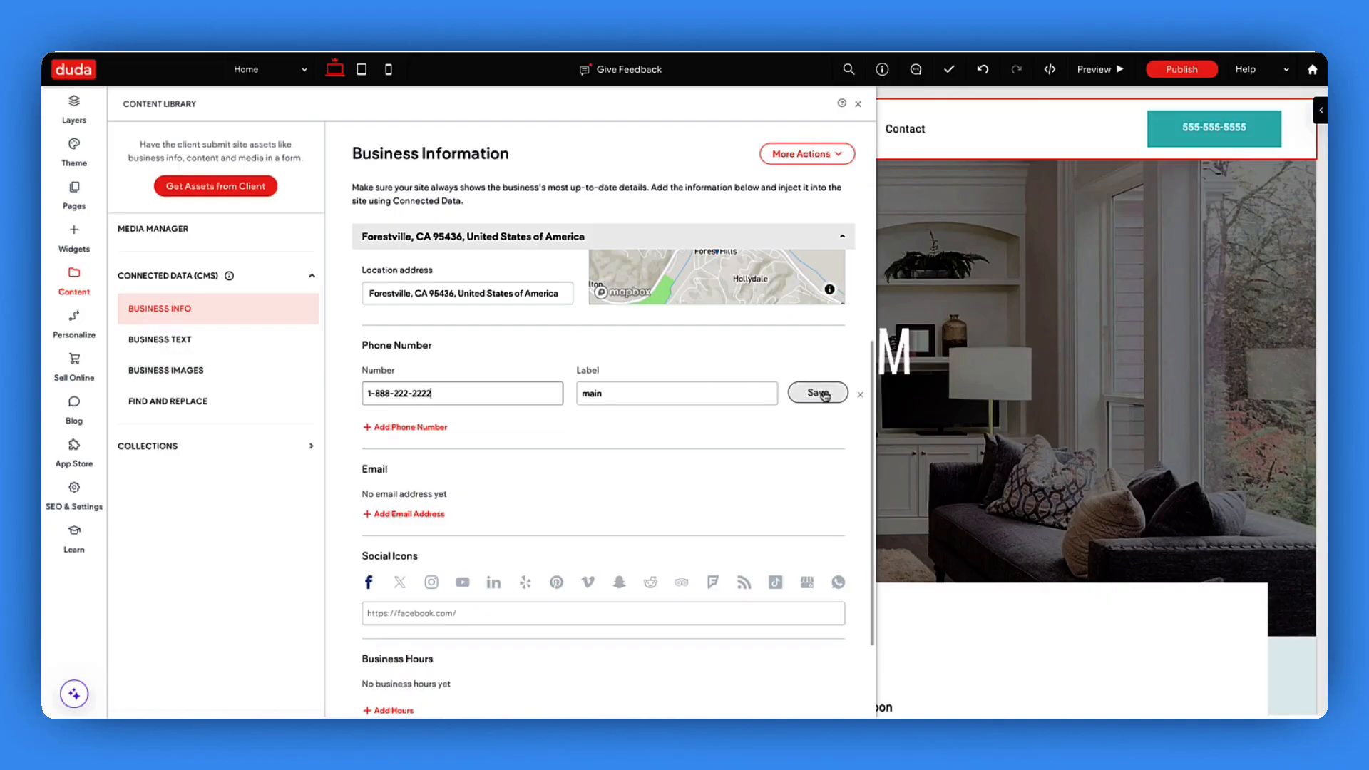
click(818, 392)
click(891, 128)
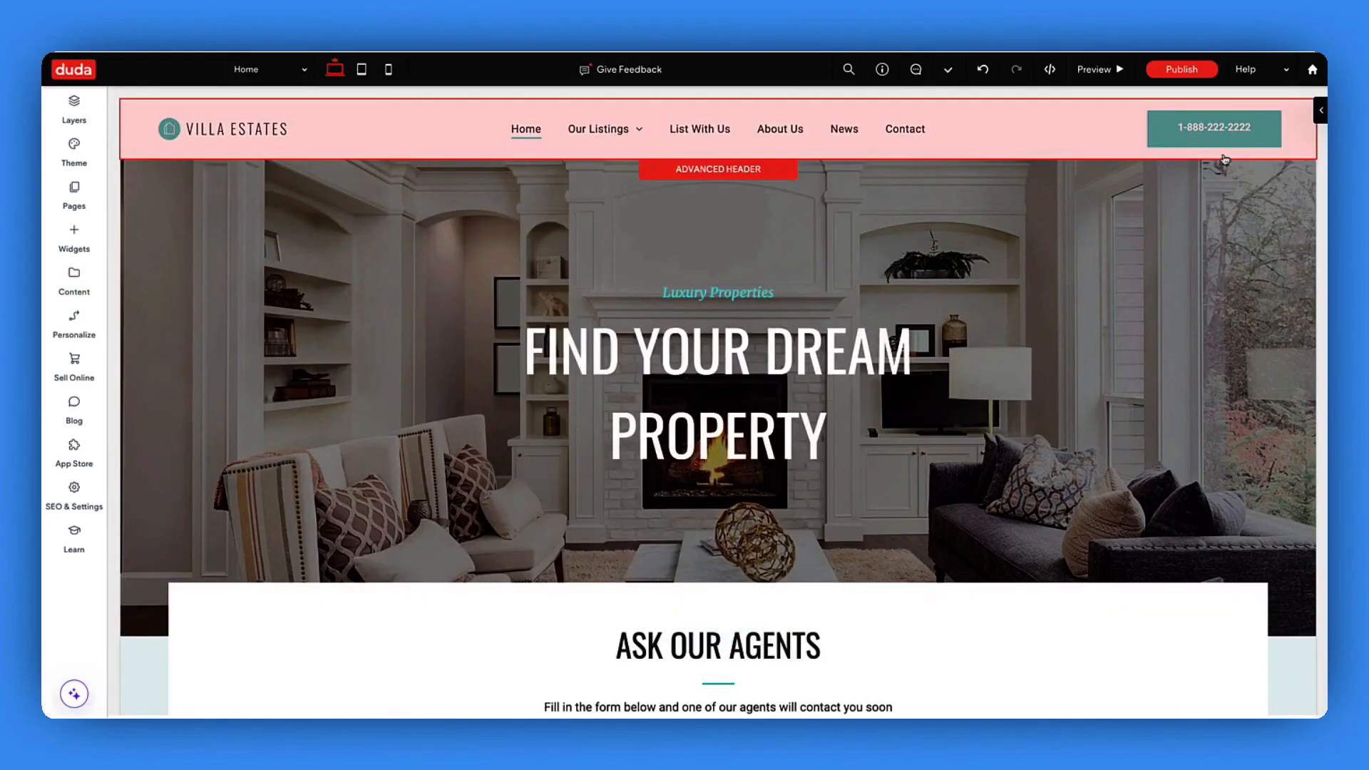
- Reopen the Content Library and show its Business Text entries
click(74, 279)
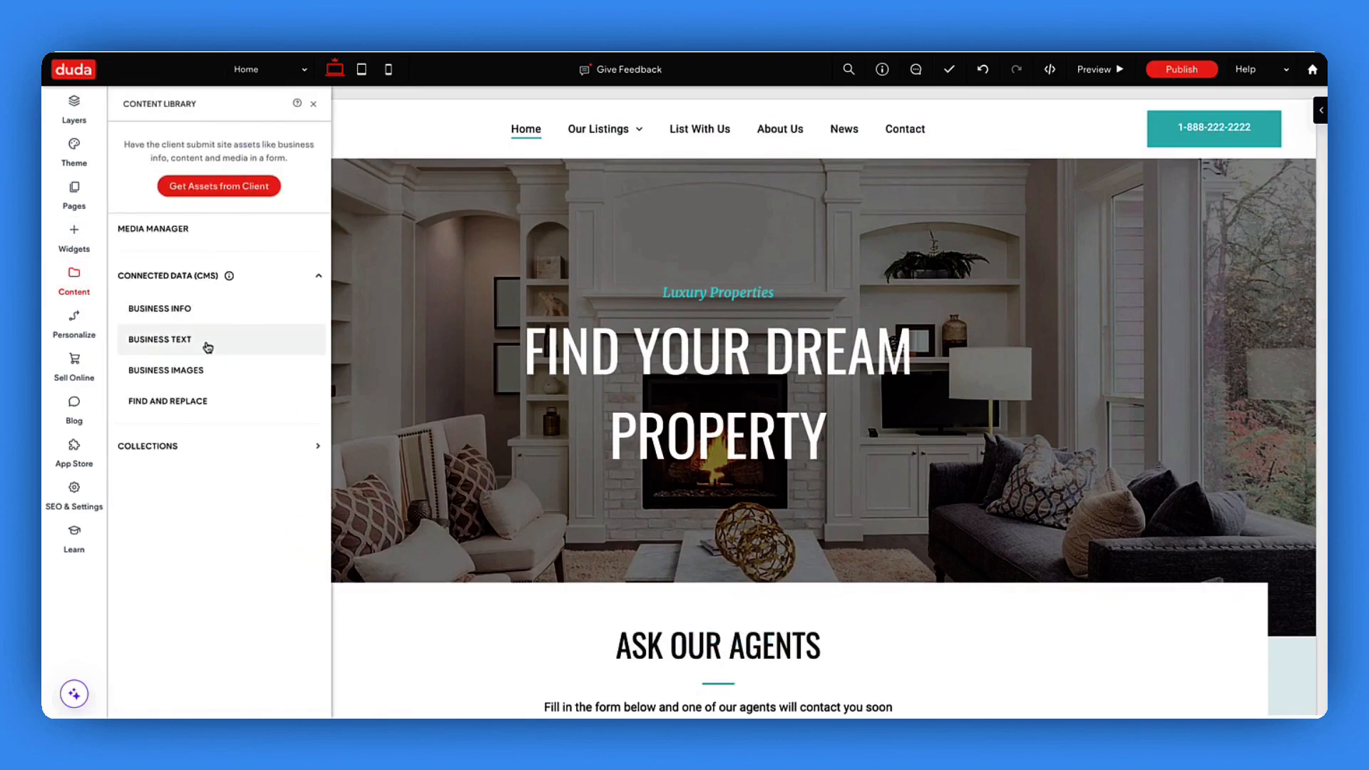
scroll(509, 304, down, 20)
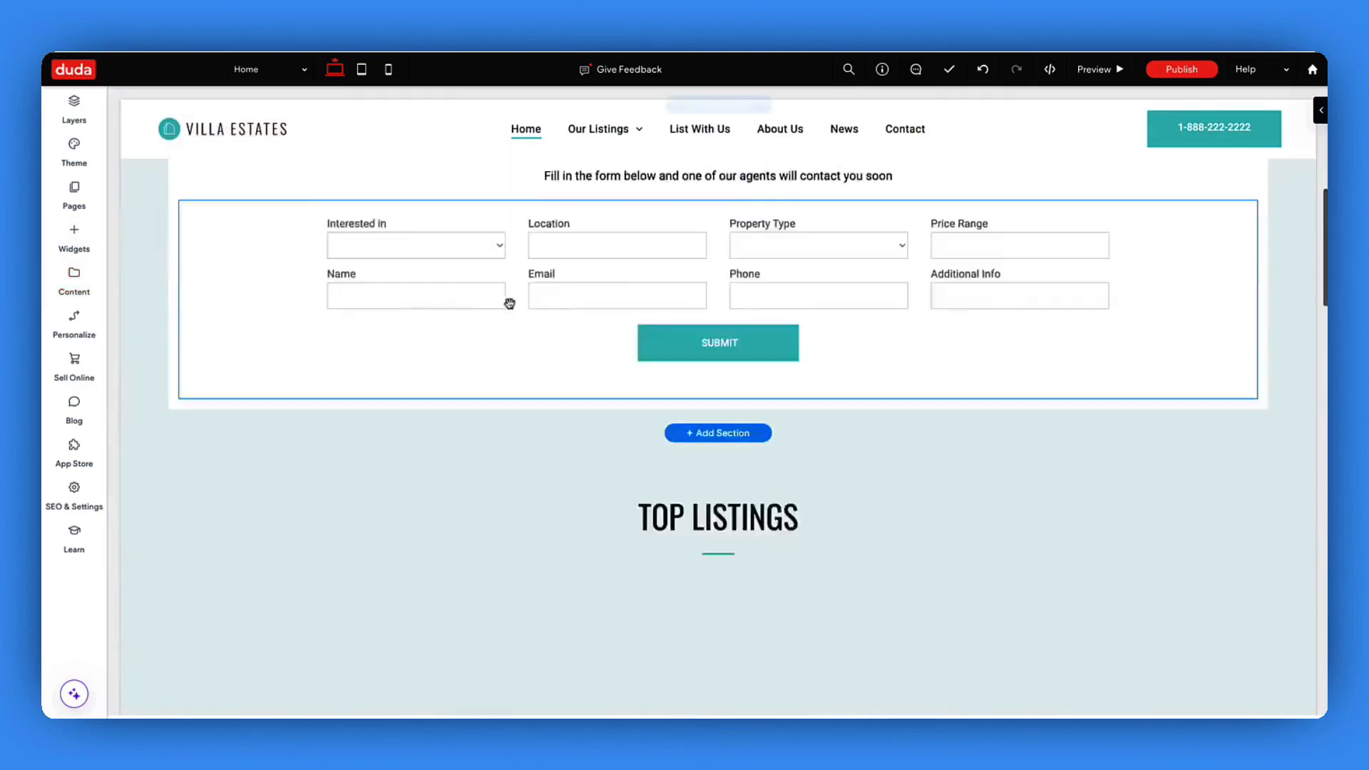
scroll(509, 304, up, 1)
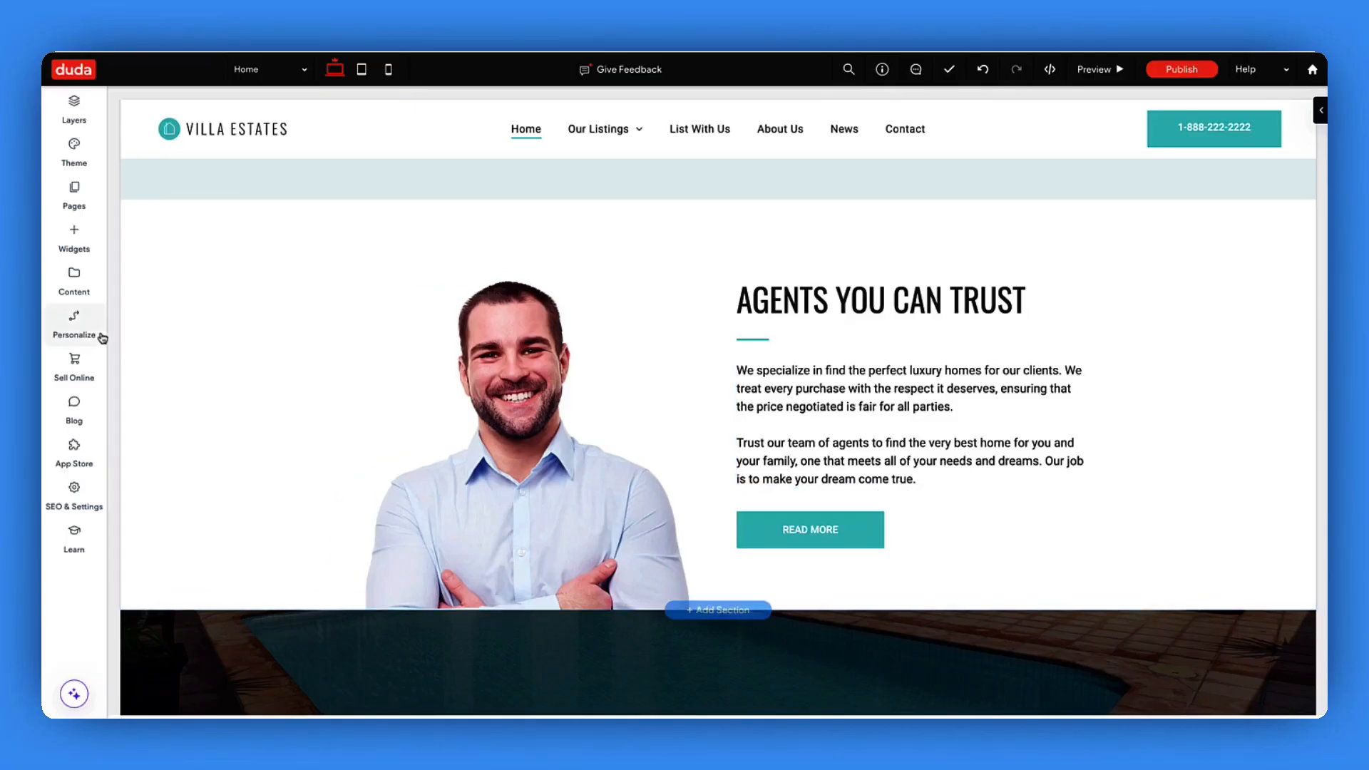
click(84, 294)
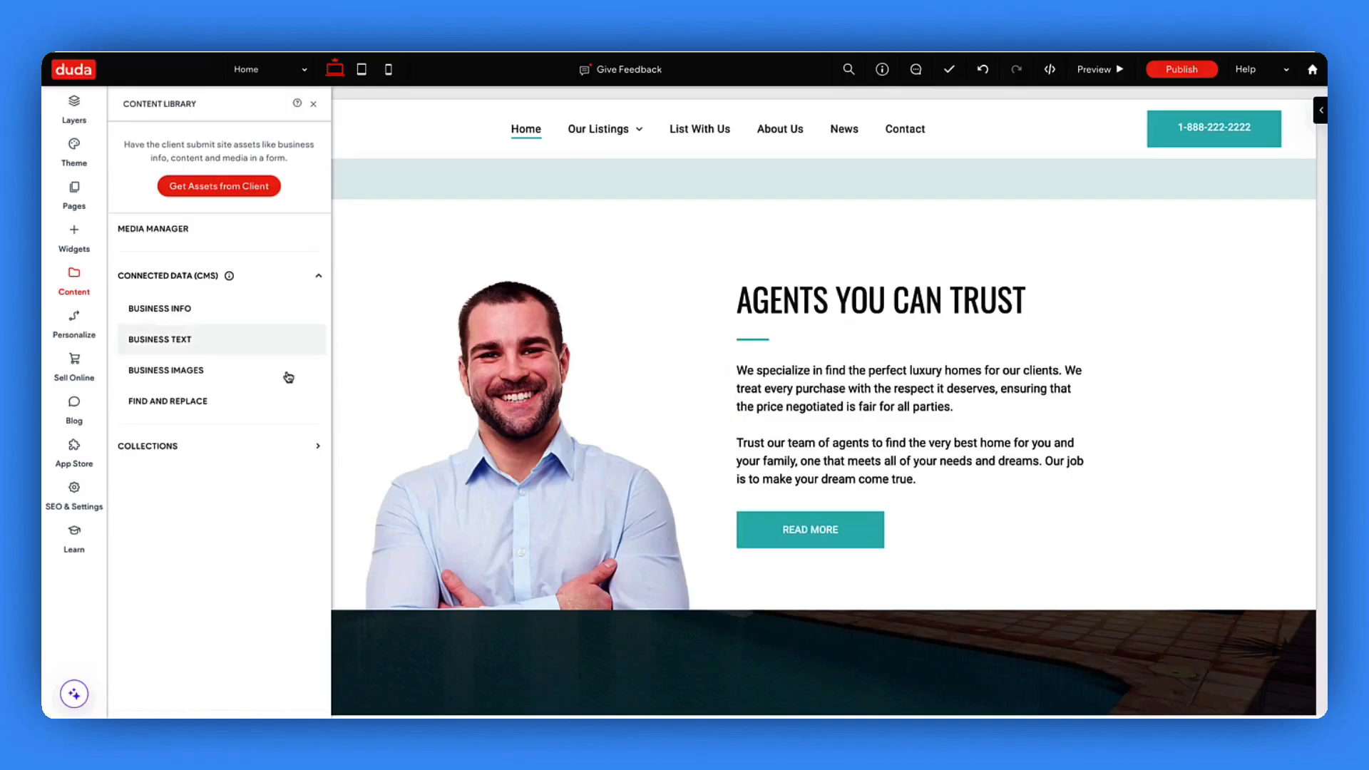
click(283, 345)
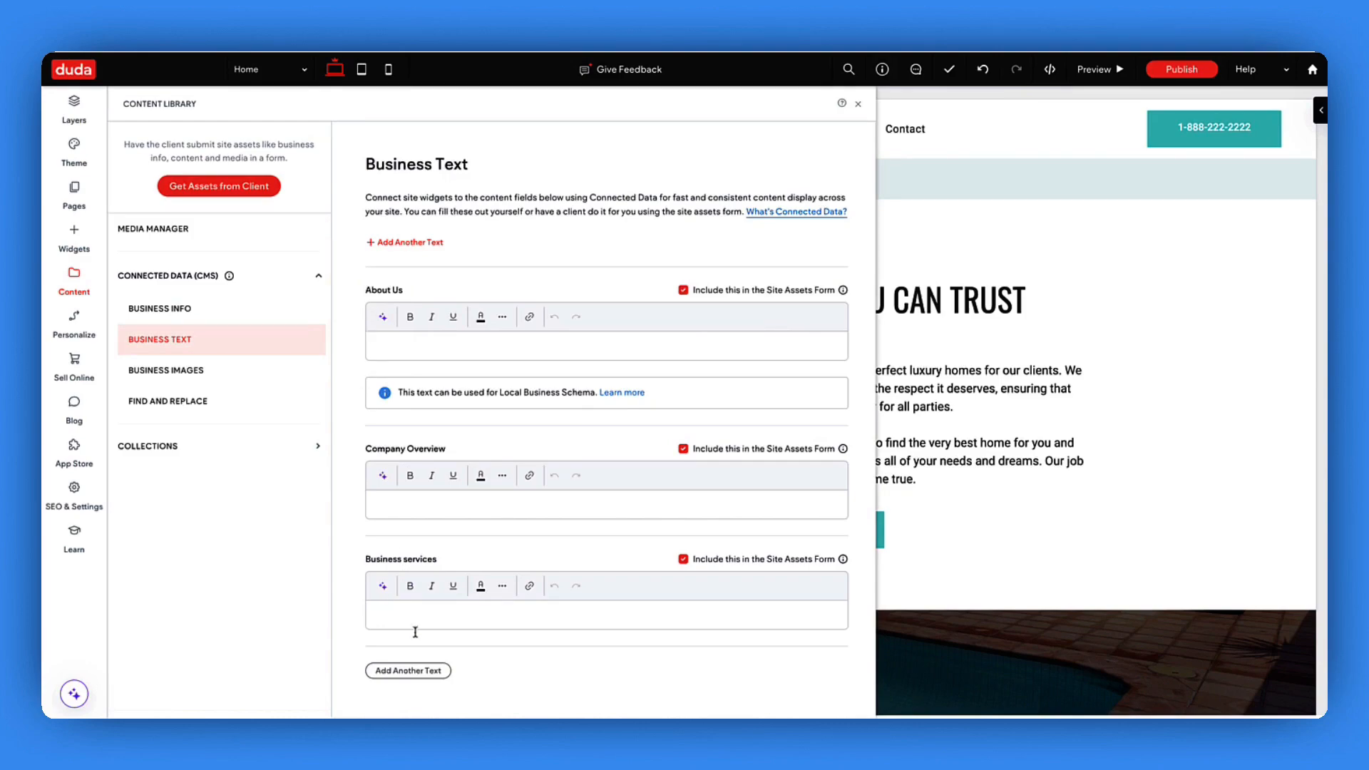
- Add a text entry labelled 'Team section copy' and paste the team description paragraph into it
click(421, 671)
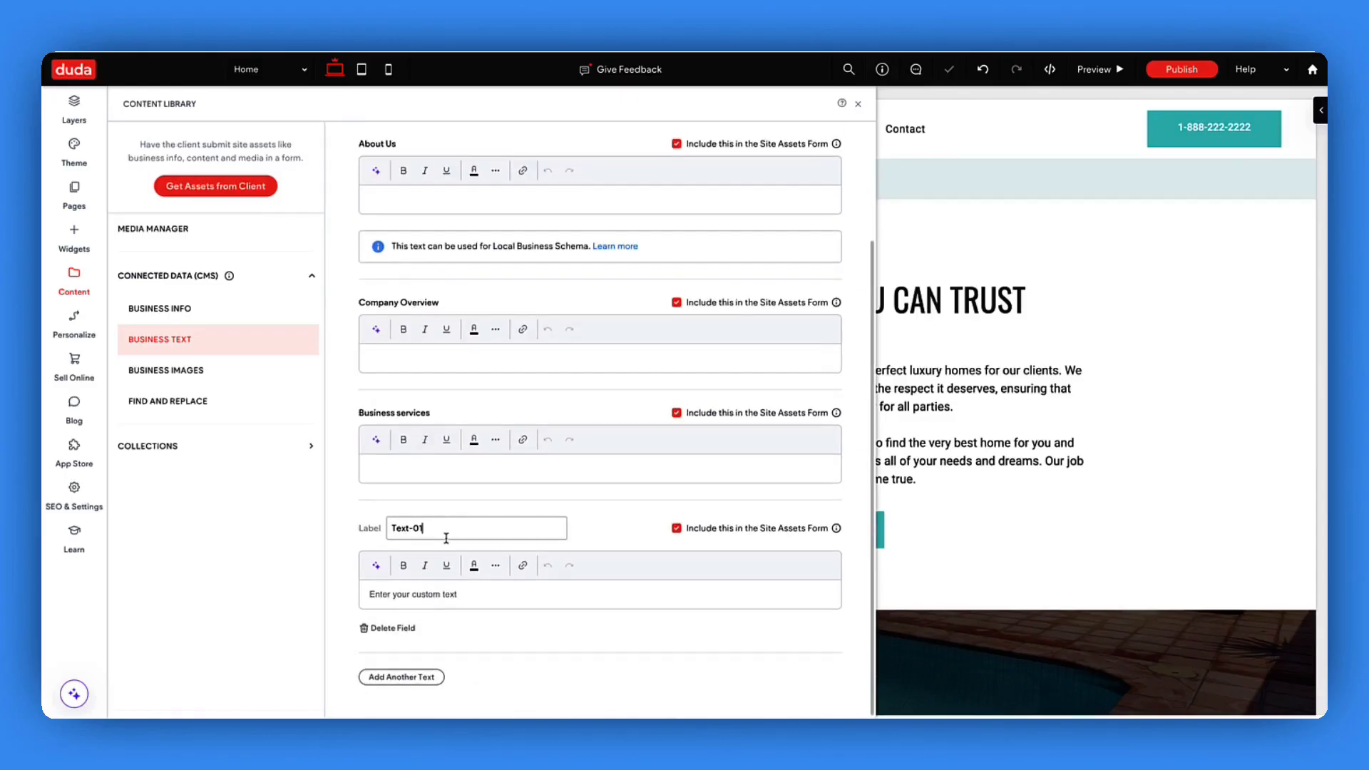
drag(446, 529, 337, 517)
text(Team section copy)
key(Return)
click(426, 590)
text(Our team is a diverse group of passionate professionals dedicated to delivering excellence in everything we do. With a unique blend of skills, experience, and creativity, we work together to bring innovative solutions that make a real impact. From visionary leaders to skilled specialists, each member plays a vital role in our mission to drive success and exceed expectations.)
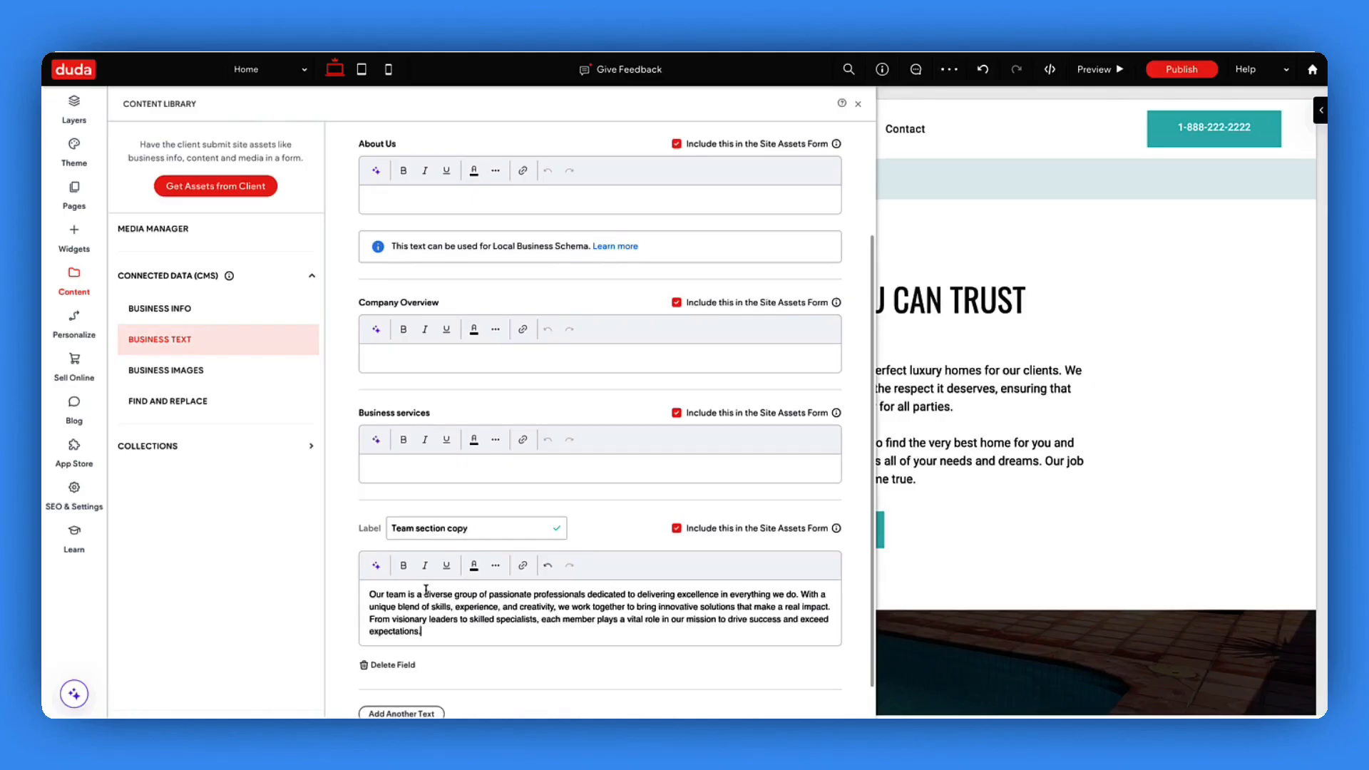
scroll(425, 589, down, 1)
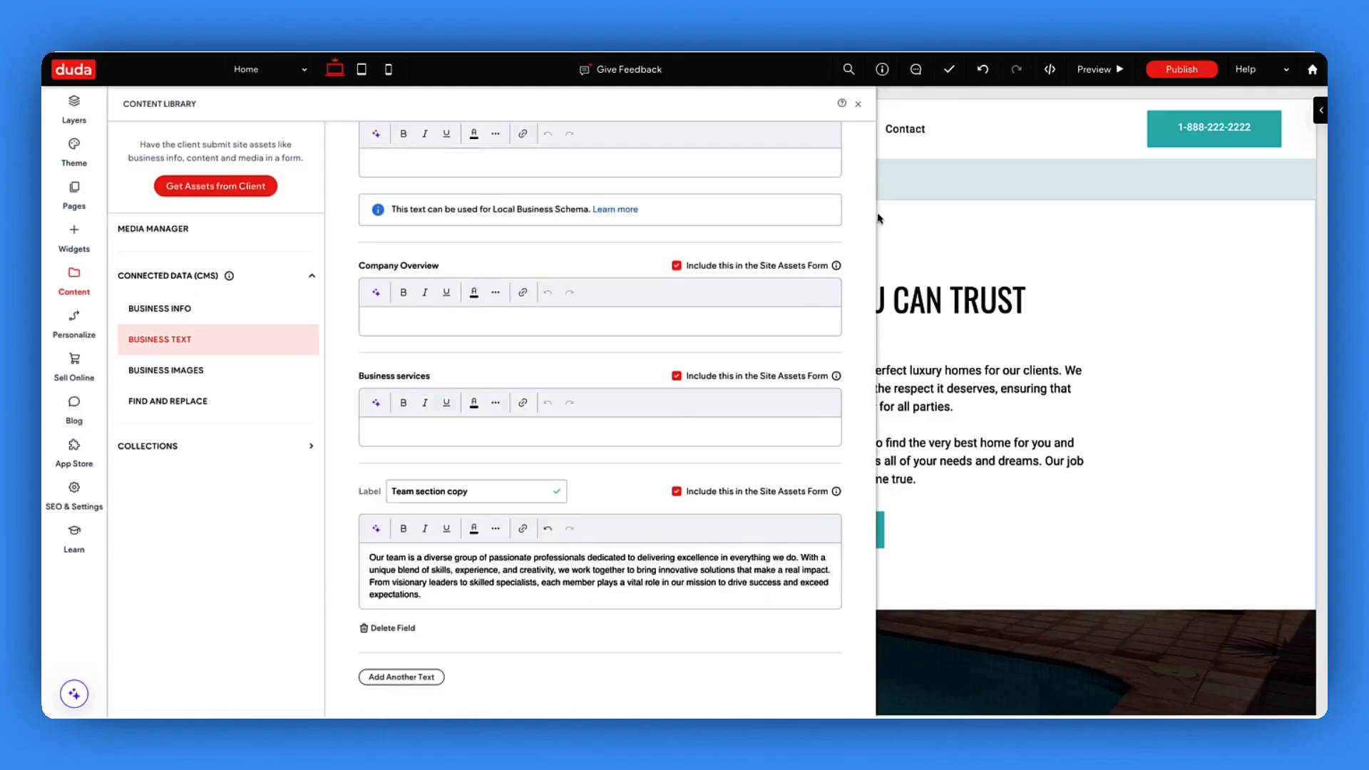
click(859, 107)
scroll(824, 419, up, 5)
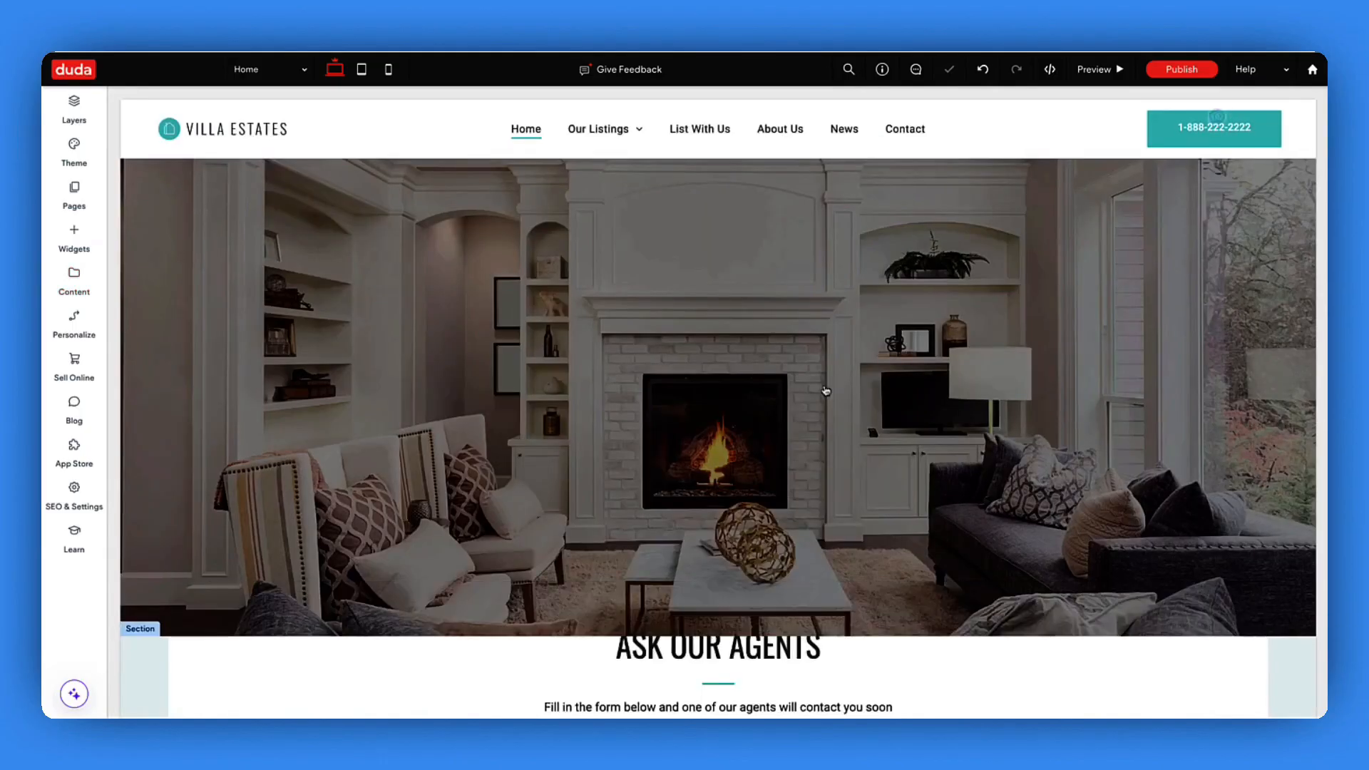
- Connect the Agents You Can Trust description paragraph to the 'Team section copy' entry
scroll(824, 419, down, 10)
right_click(813, 427)
click(868, 309)
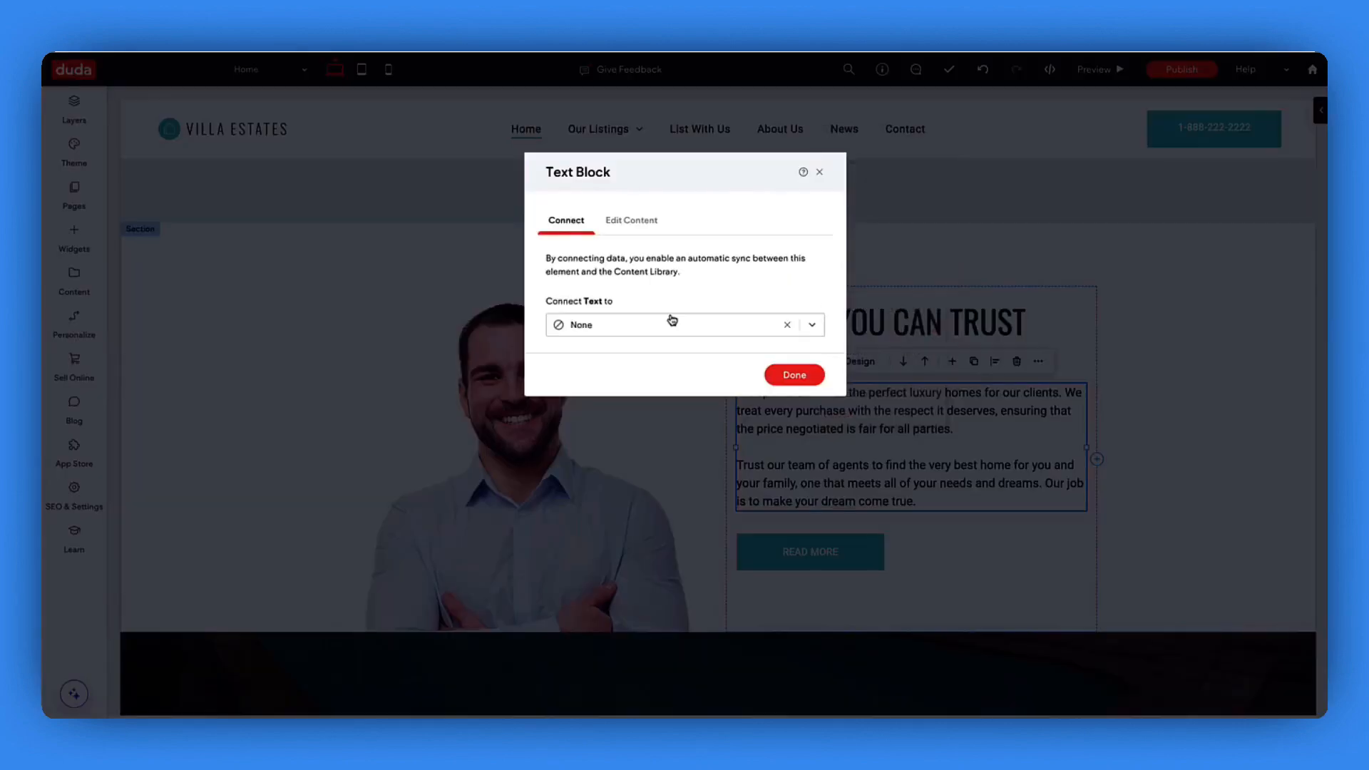
click(670, 325)
click(667, 373)
click(794, 373)
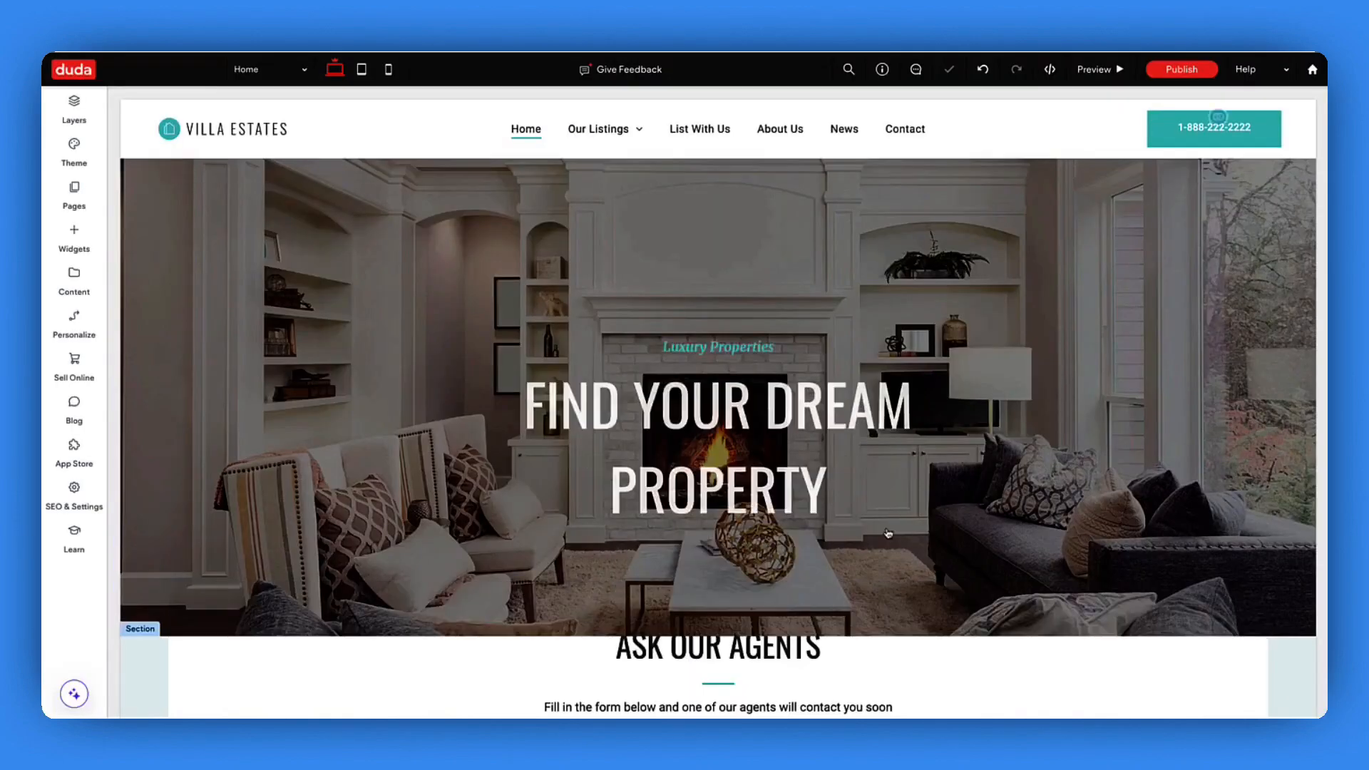
scroll(887, 533, down, 10)
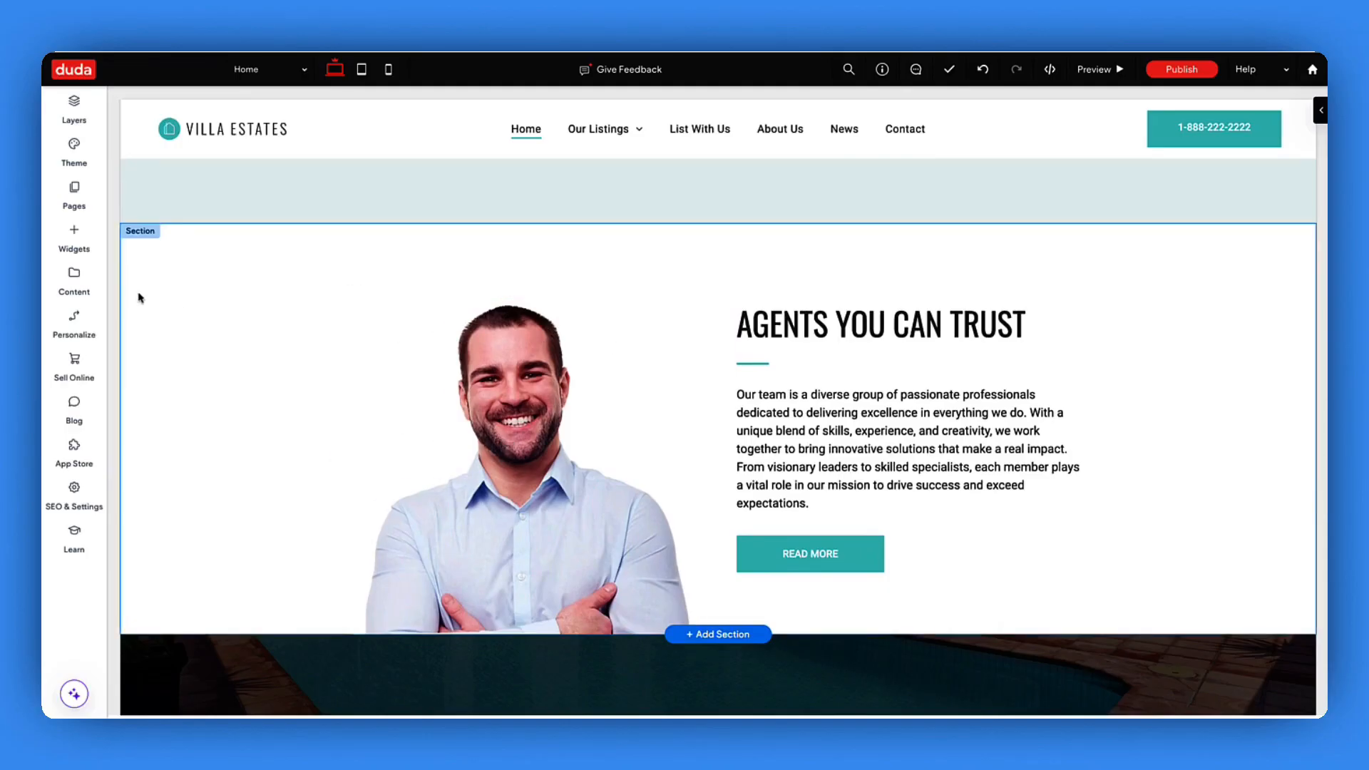
- Add the agent_member.jpg photo as a new Business Image
click(75, 293)
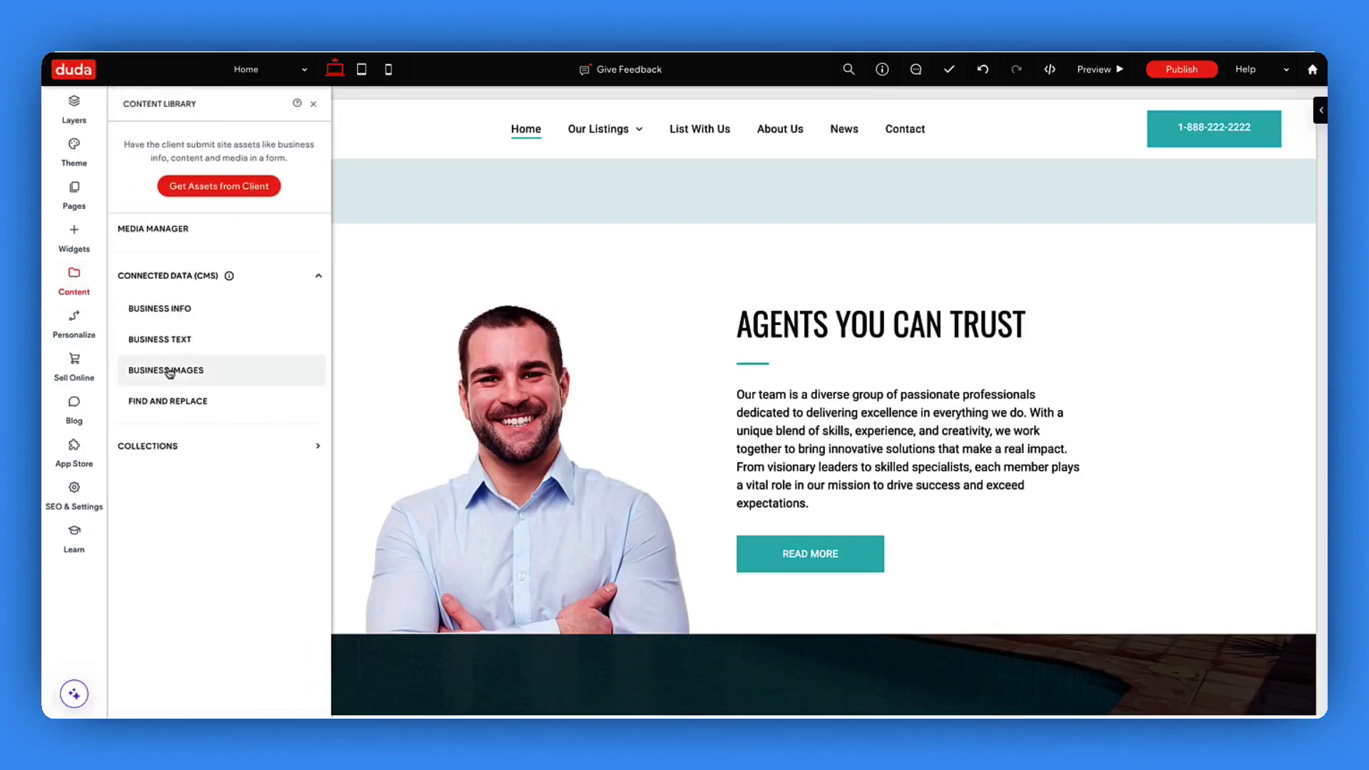
click(228, 376)
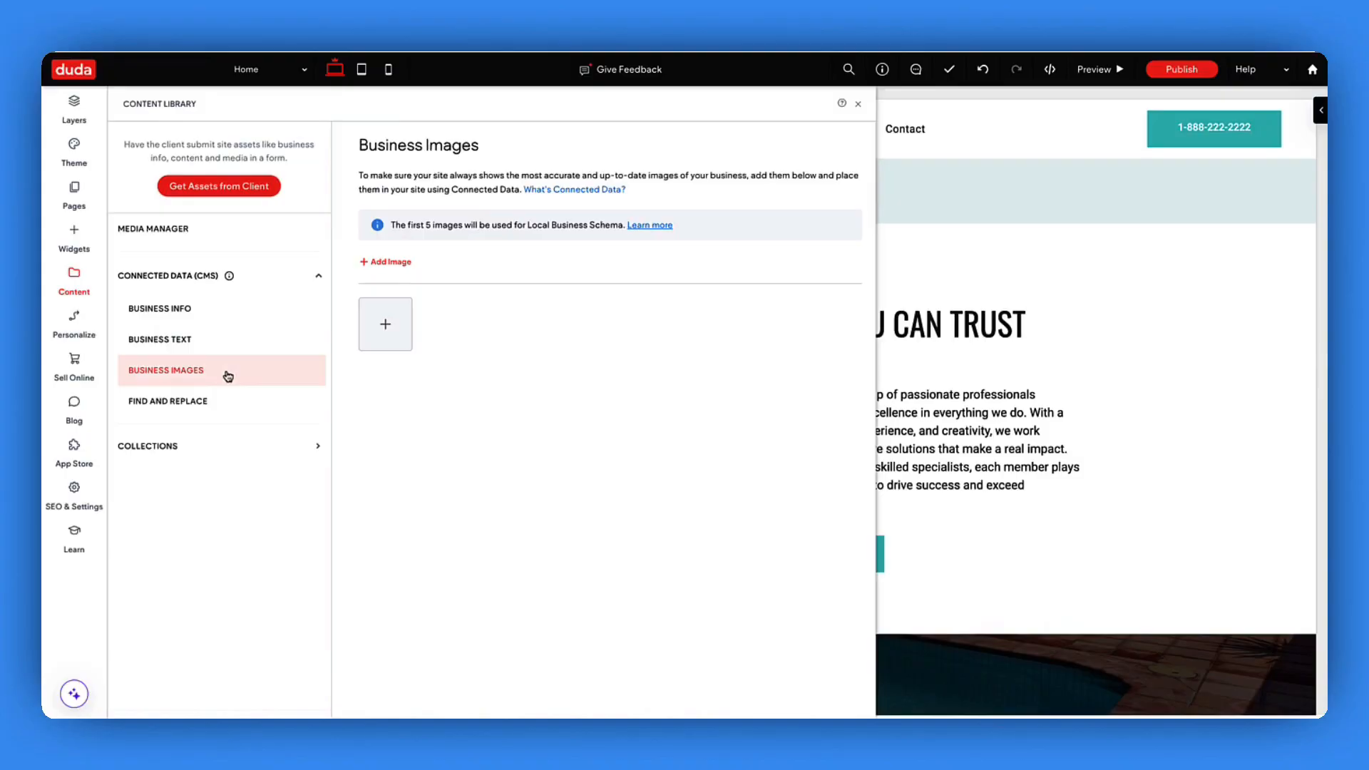
click(385, 329)
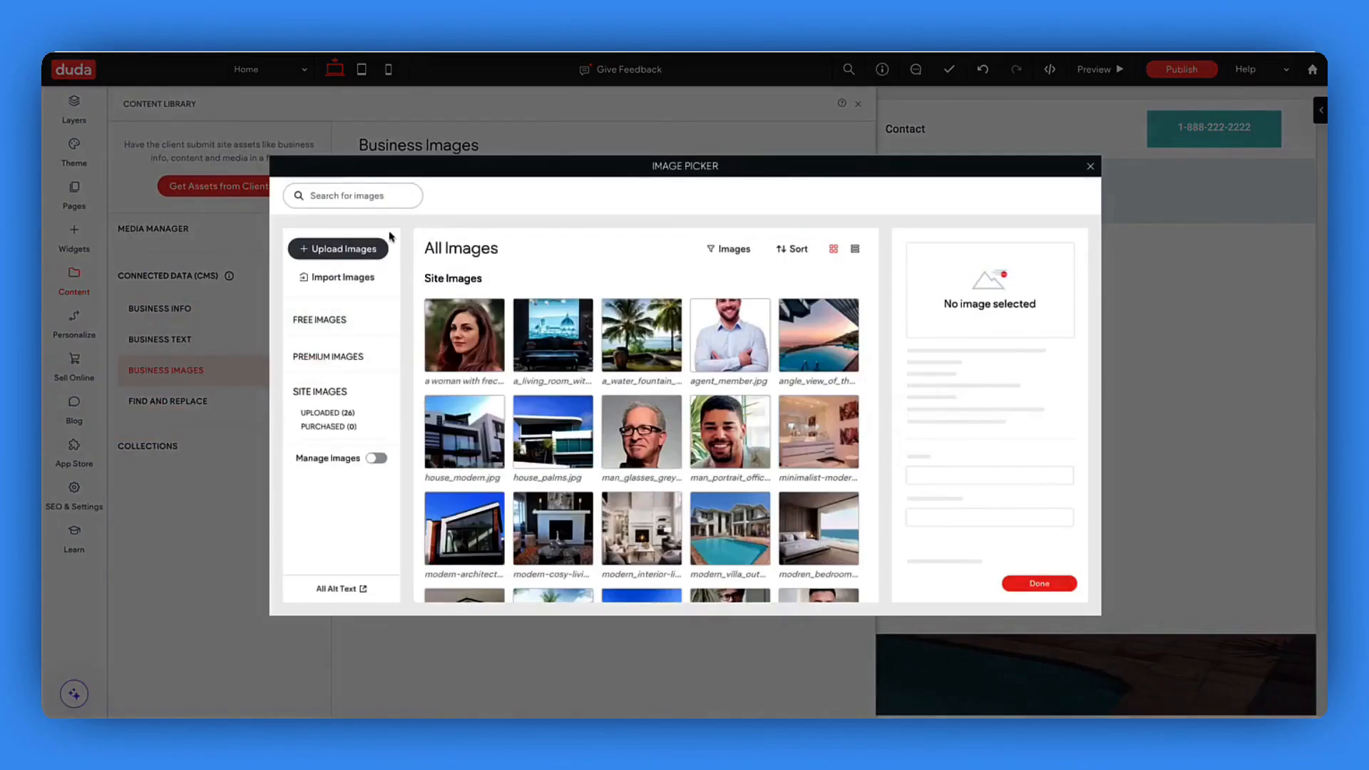
mouse_move(735, 335)
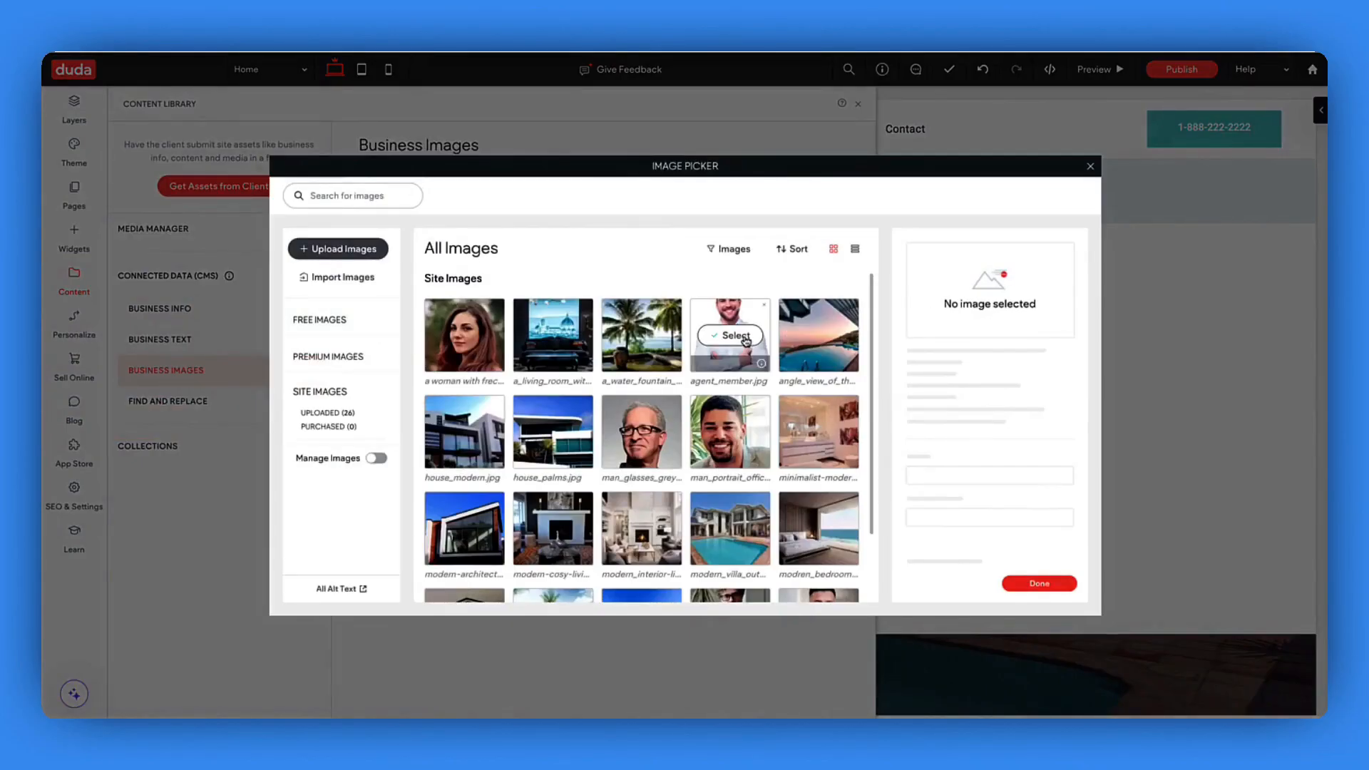
click(732, 335)
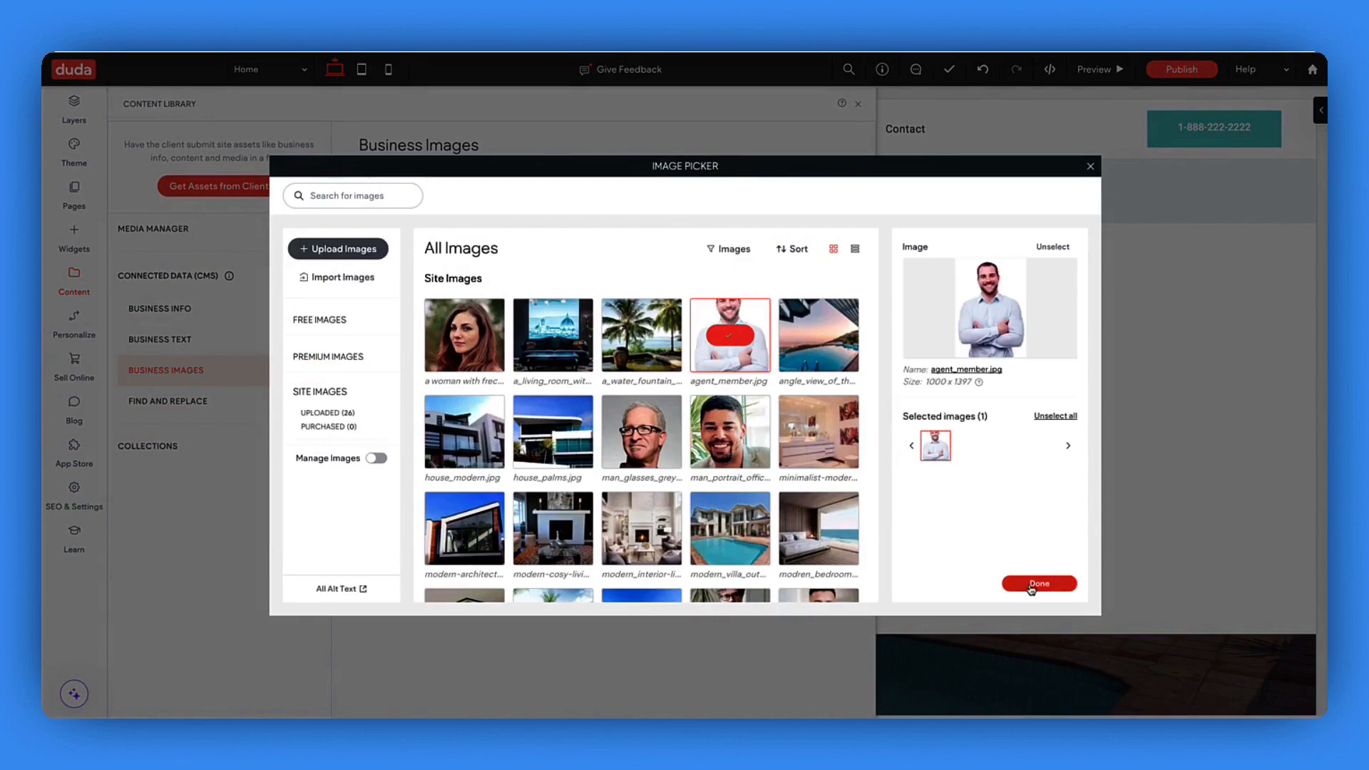
click(1030, 586)
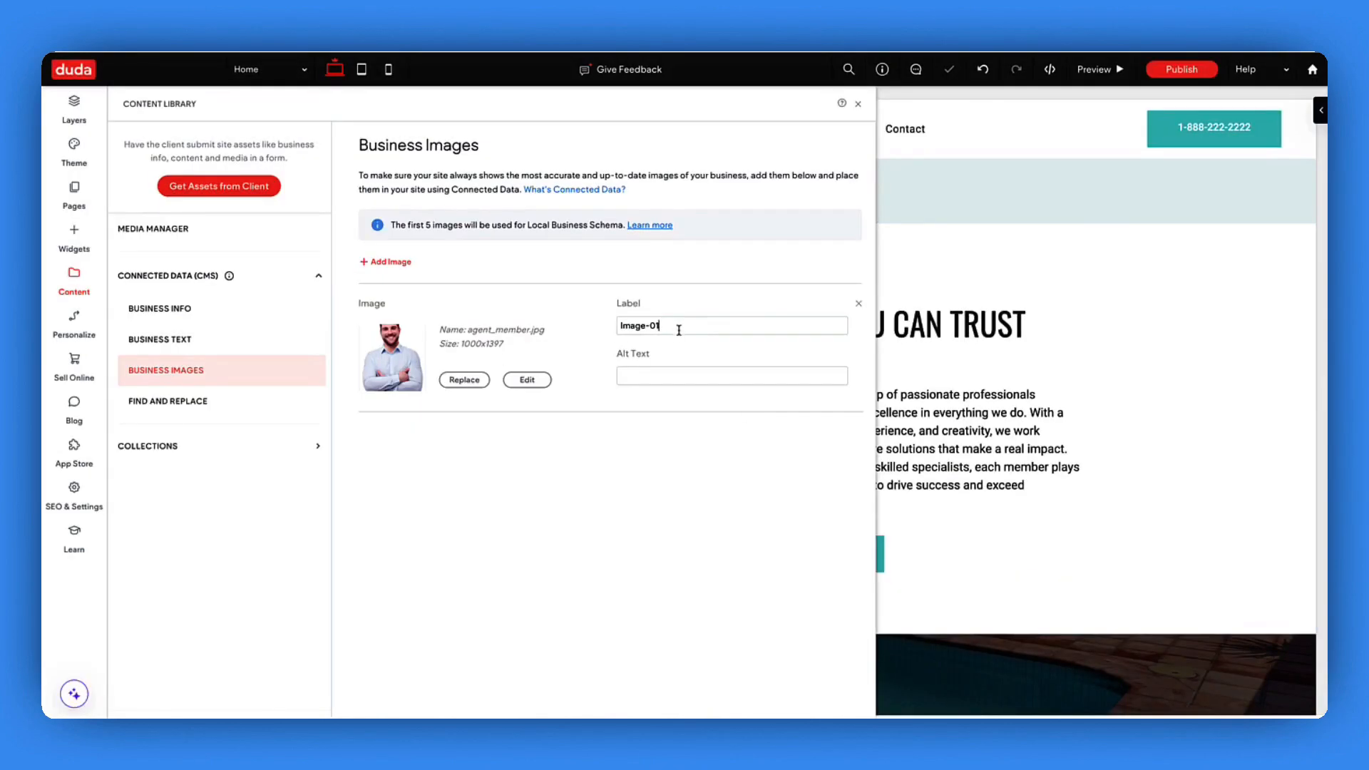
- Rename the new image's label from Image-01 to 'Team image'
click(681, 327)
drag(681, 327, 569, 331)
text(Team image)
click(858, 103)
scroll(534, 426, down, 5)
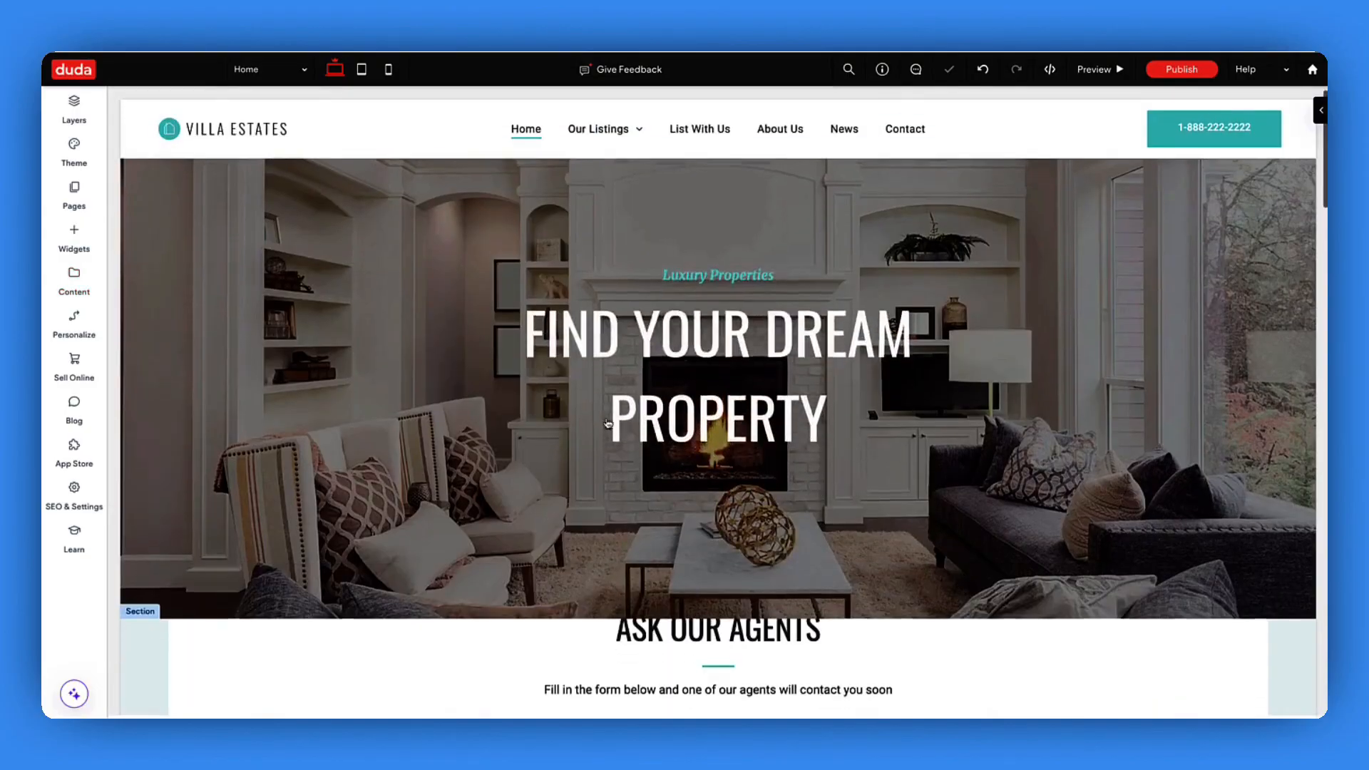
- Connect the Agents You Can Trust photo to the Team image business entry
scroll(605, 416, down, 10)
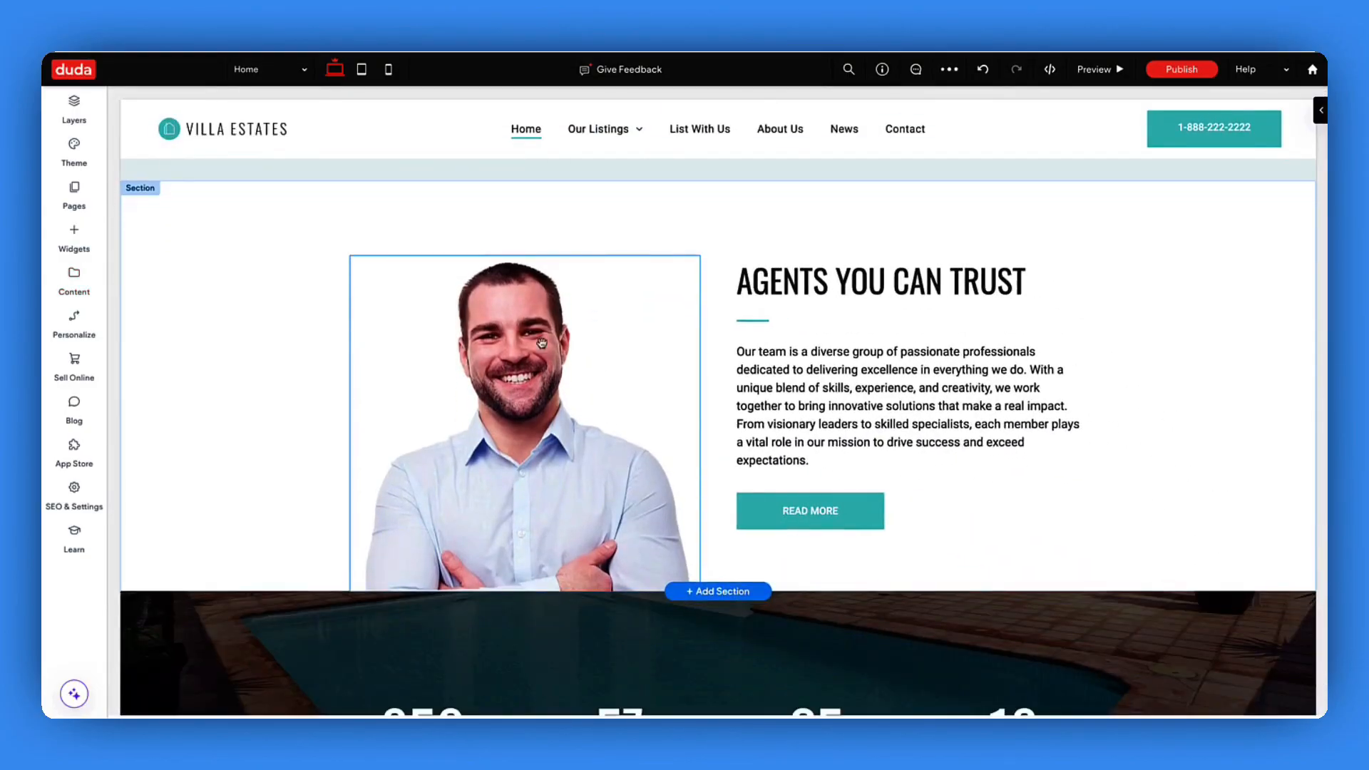
right_click(588, 527)
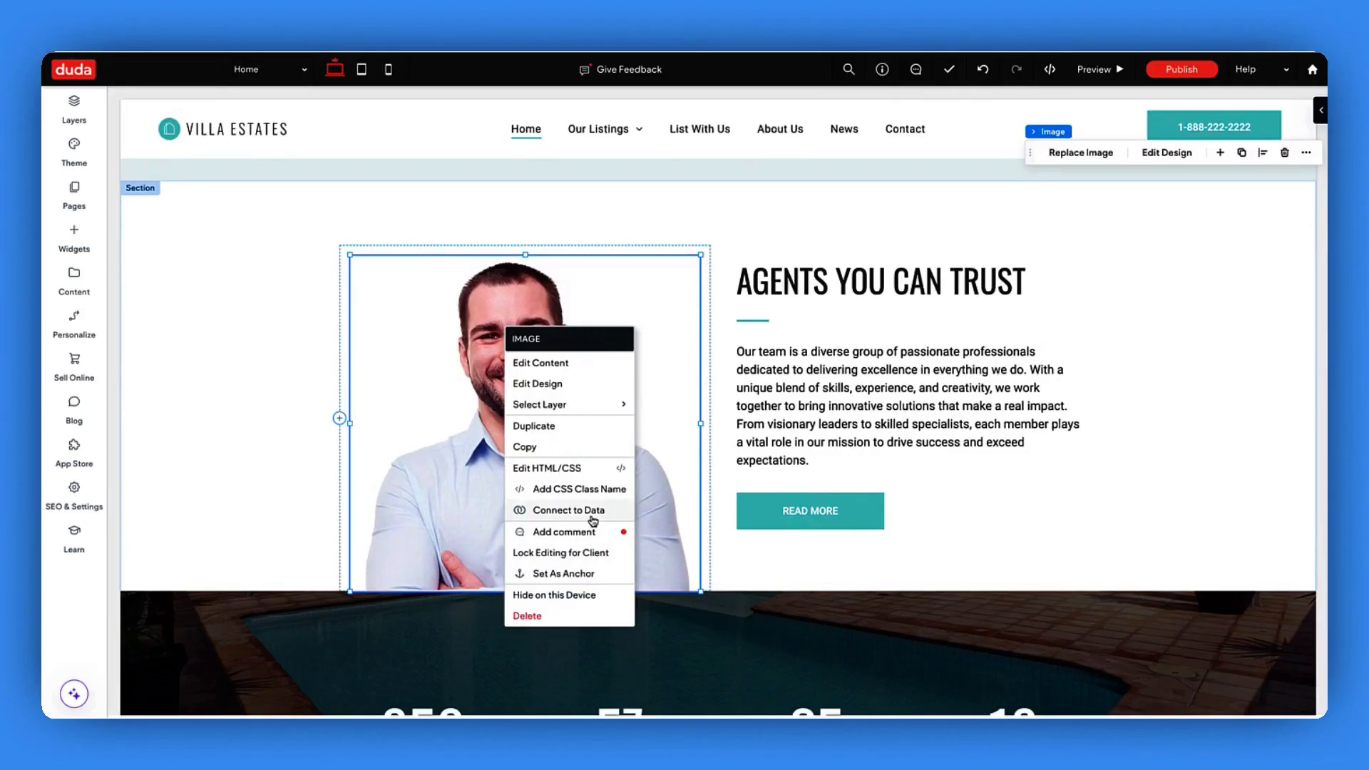
click(568, 510)
click(648, 325)
click(685, 382)
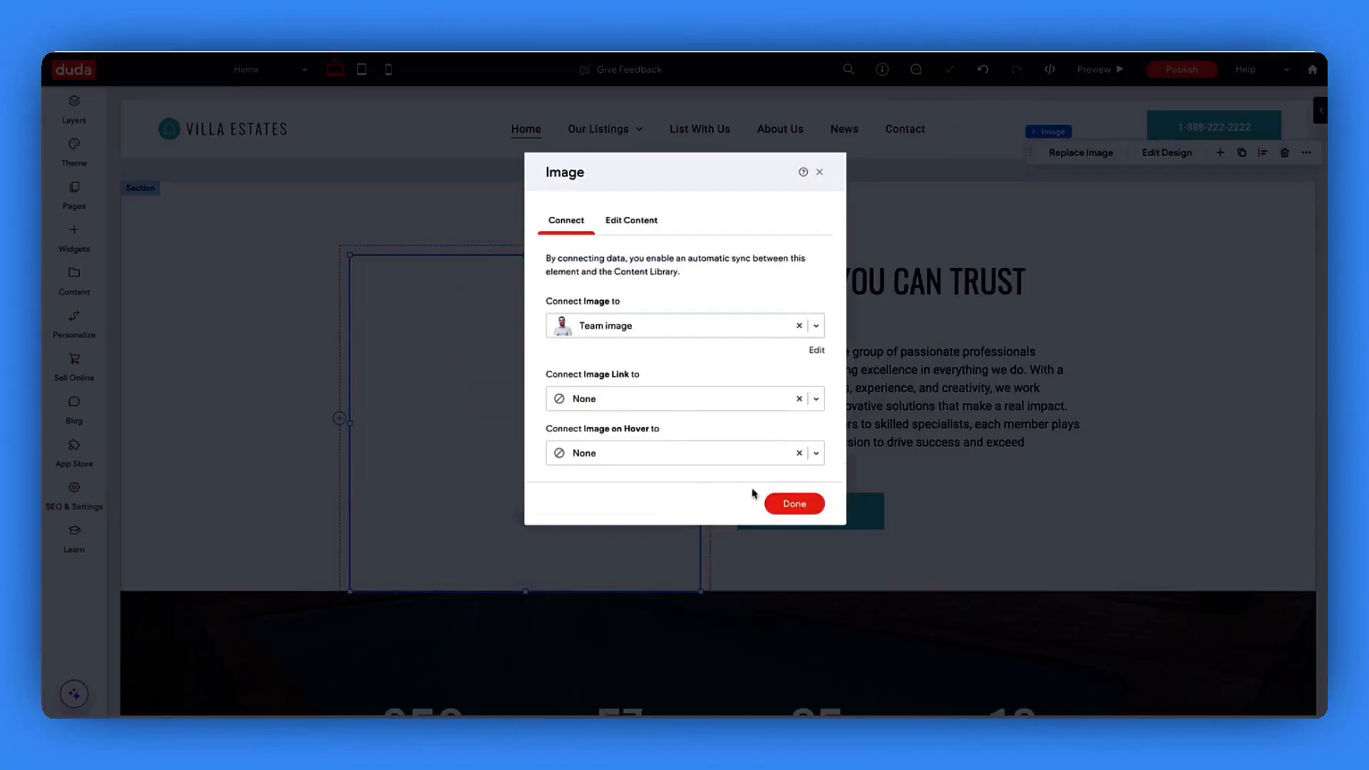
click(793, 503)
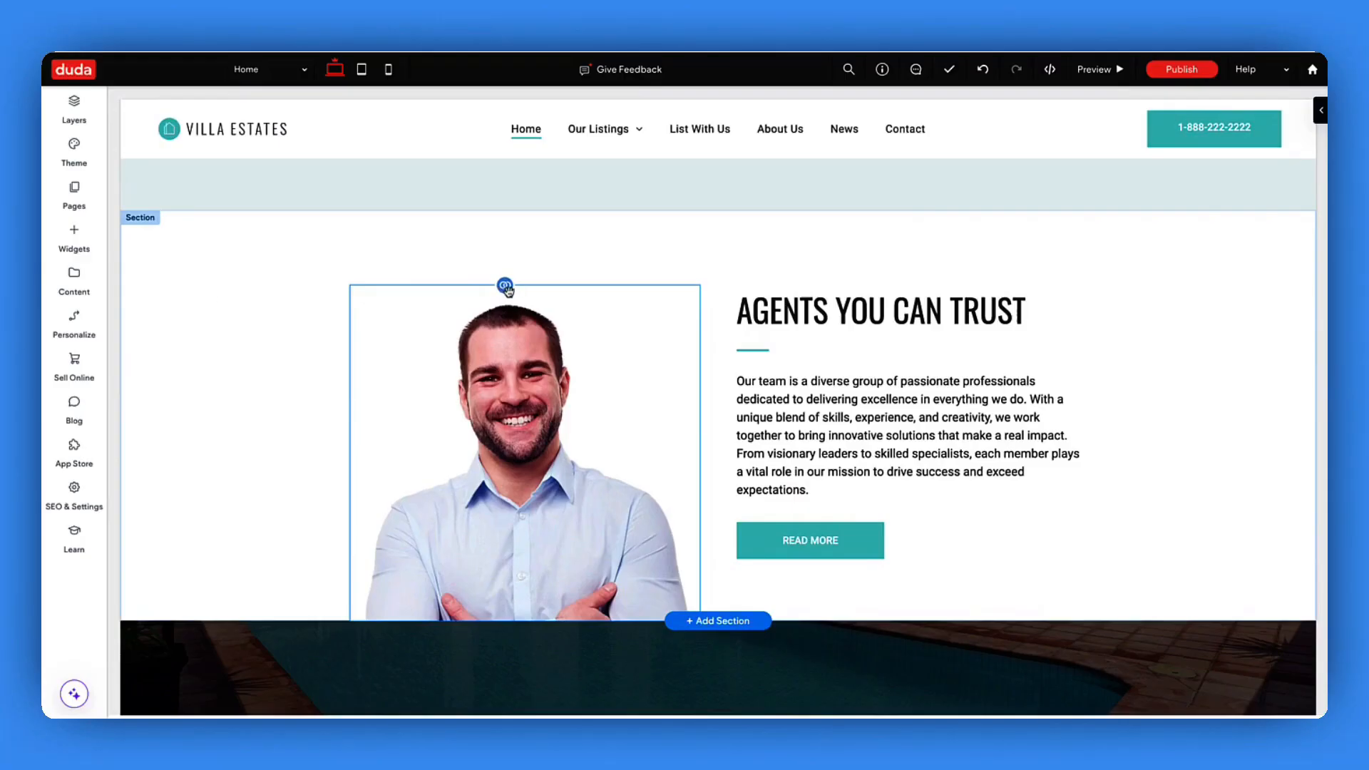
- Replace the Team business image with team01.jpg in the Content Library
click(505, 286)
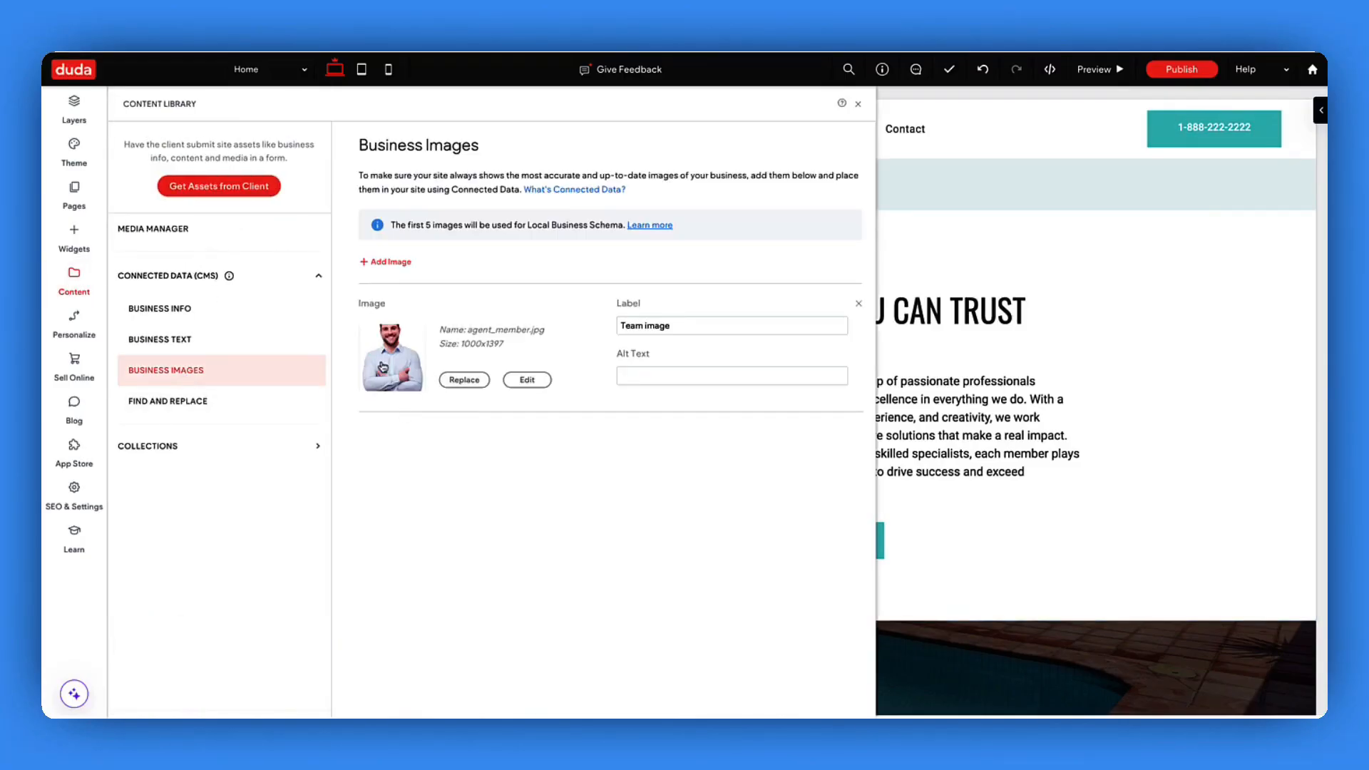
click(464, 380)
click(730, 524)
click(1039, 580)
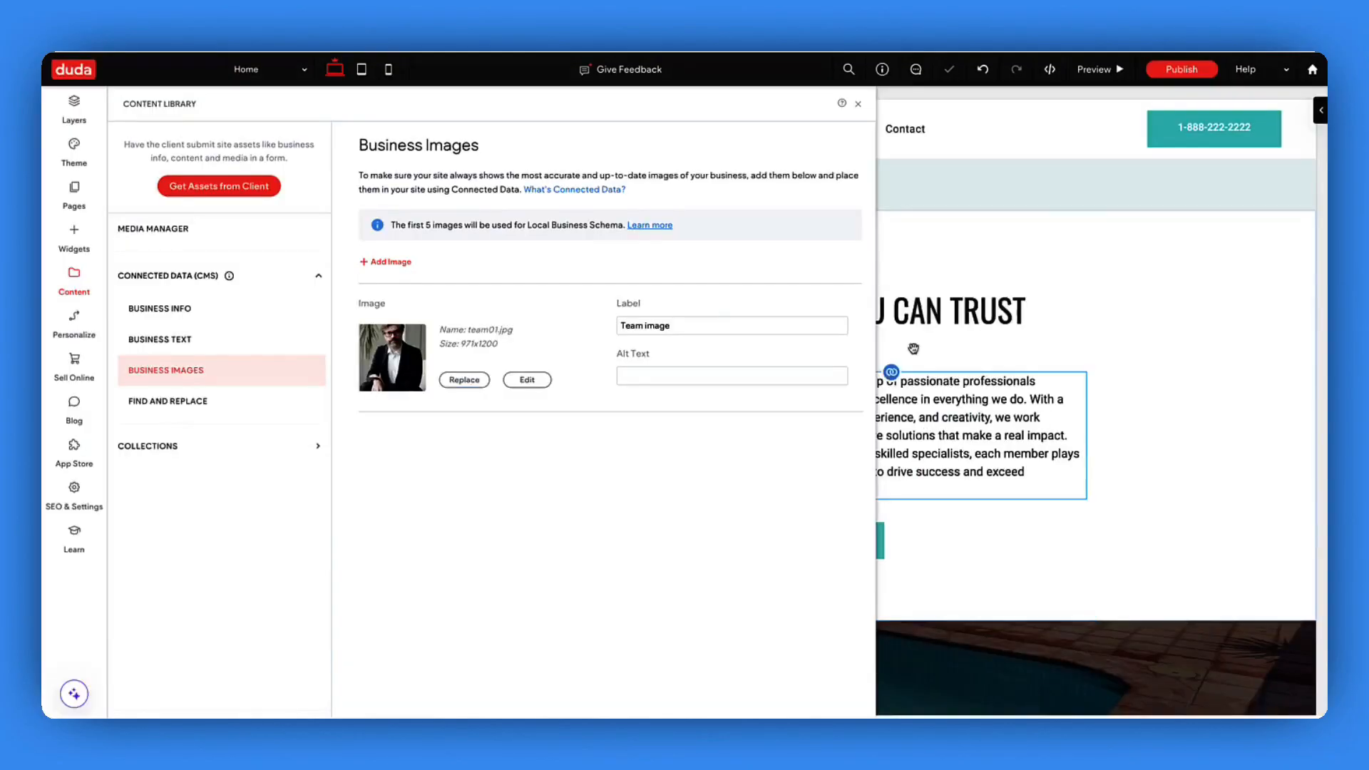
click(857, 103)
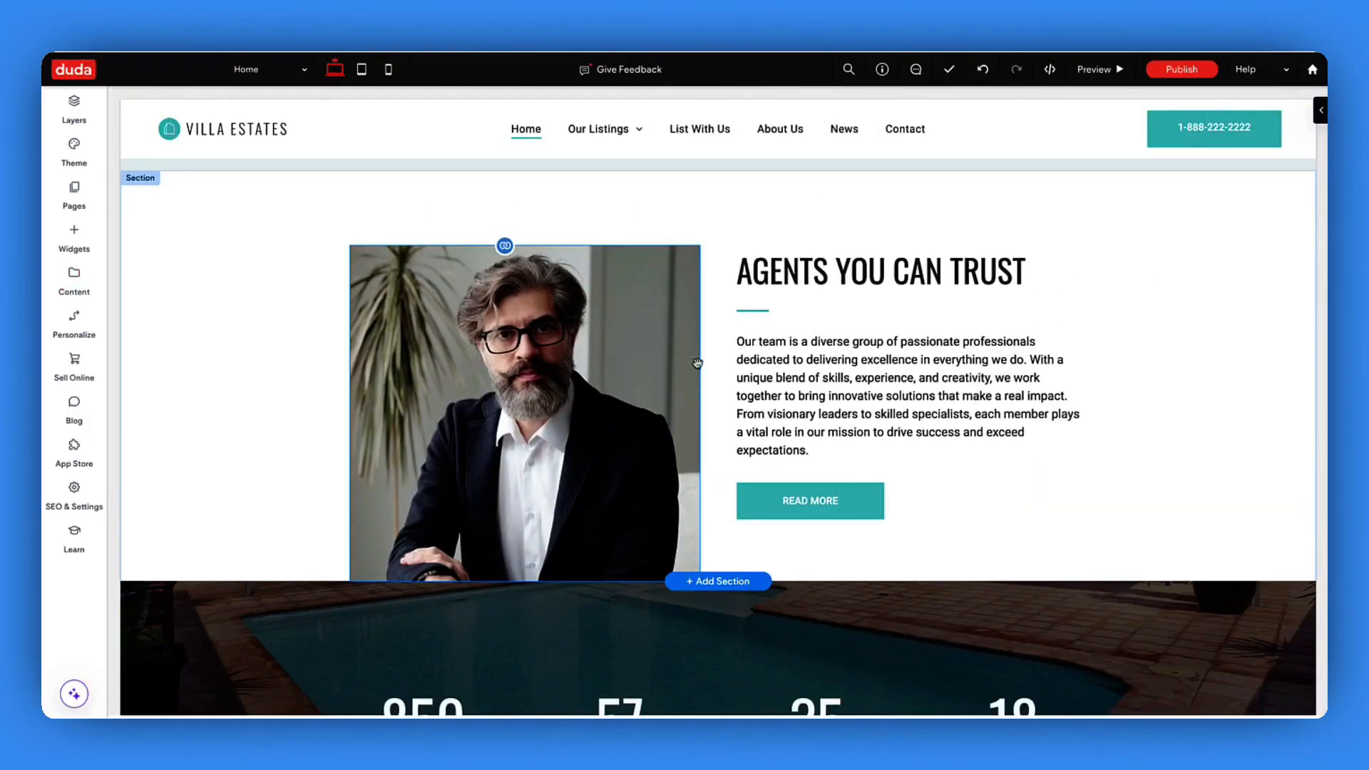
scroll(645, 381, up, 1)
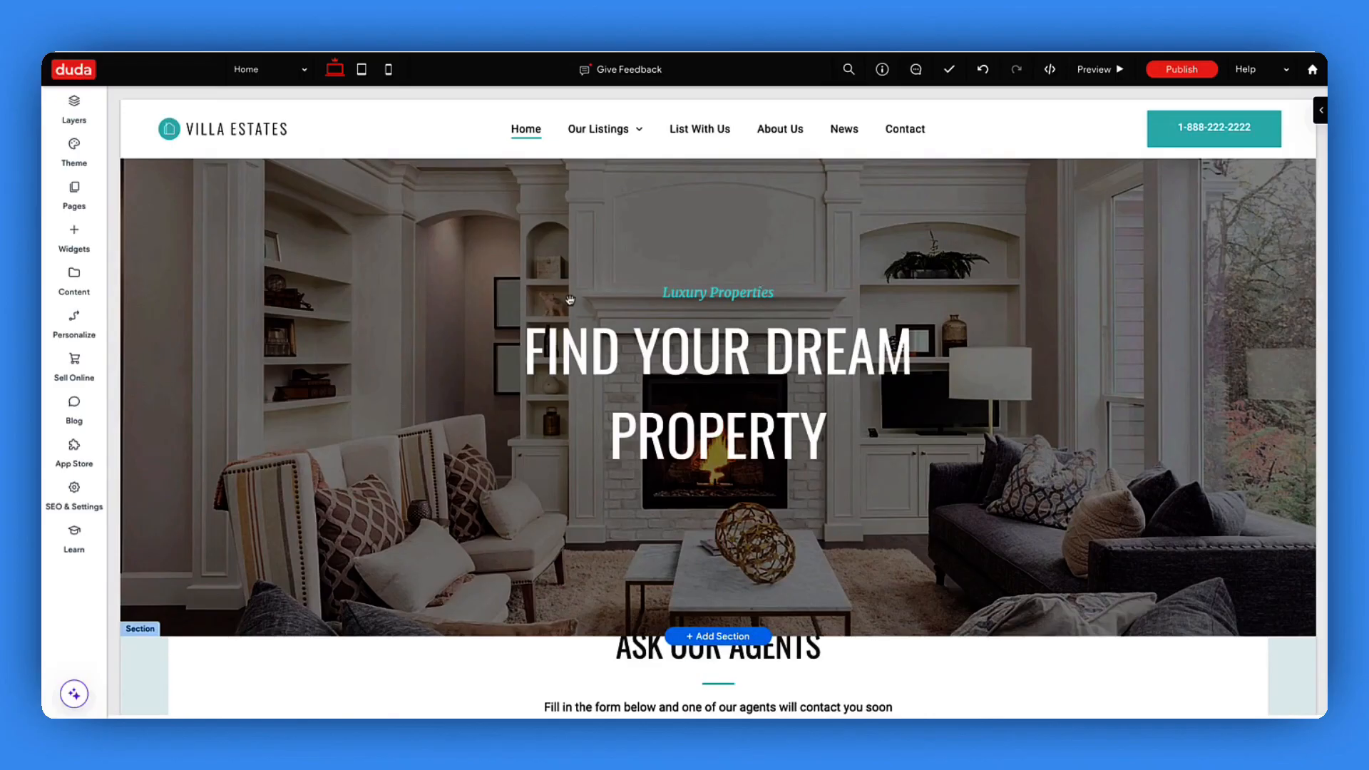
- Delete the Find Your Dream Property hero slider and drag the empty section much taller
click(432, 253)
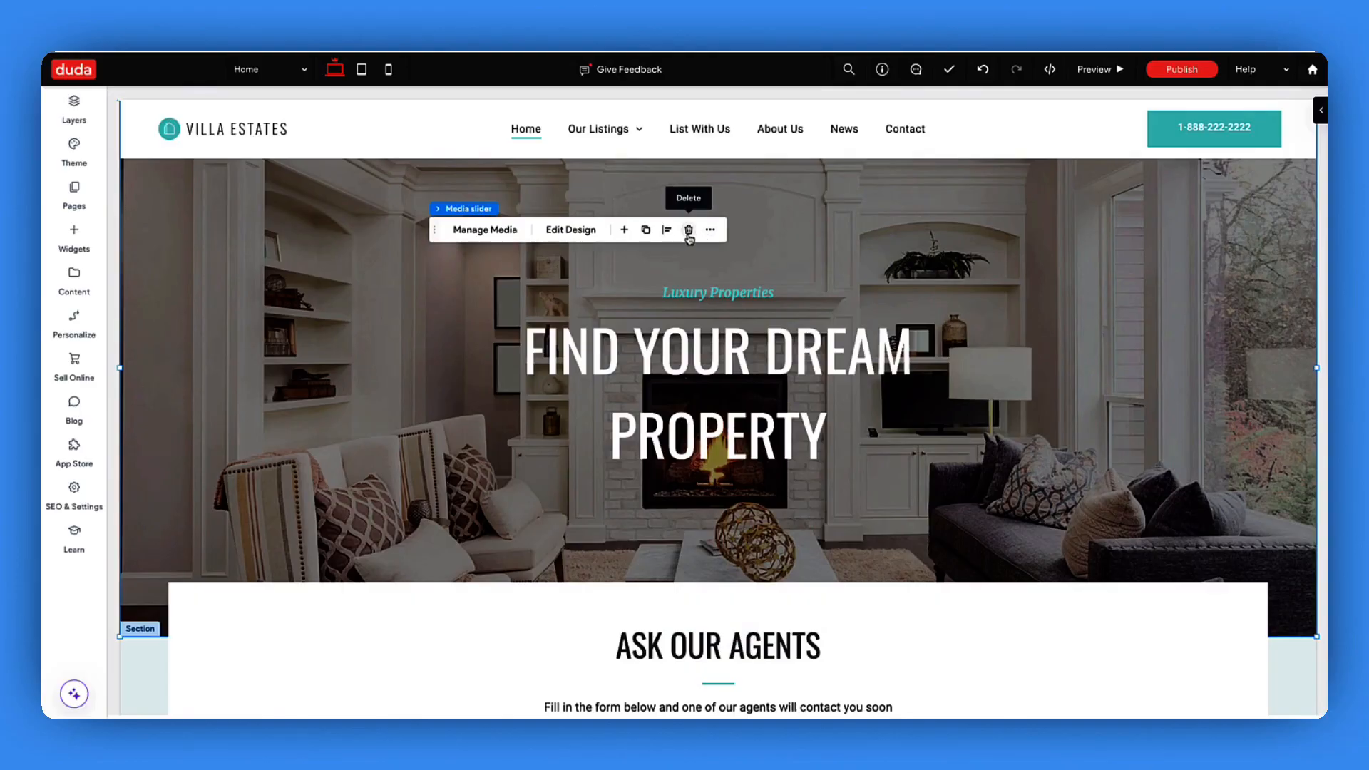
click(689, 230)
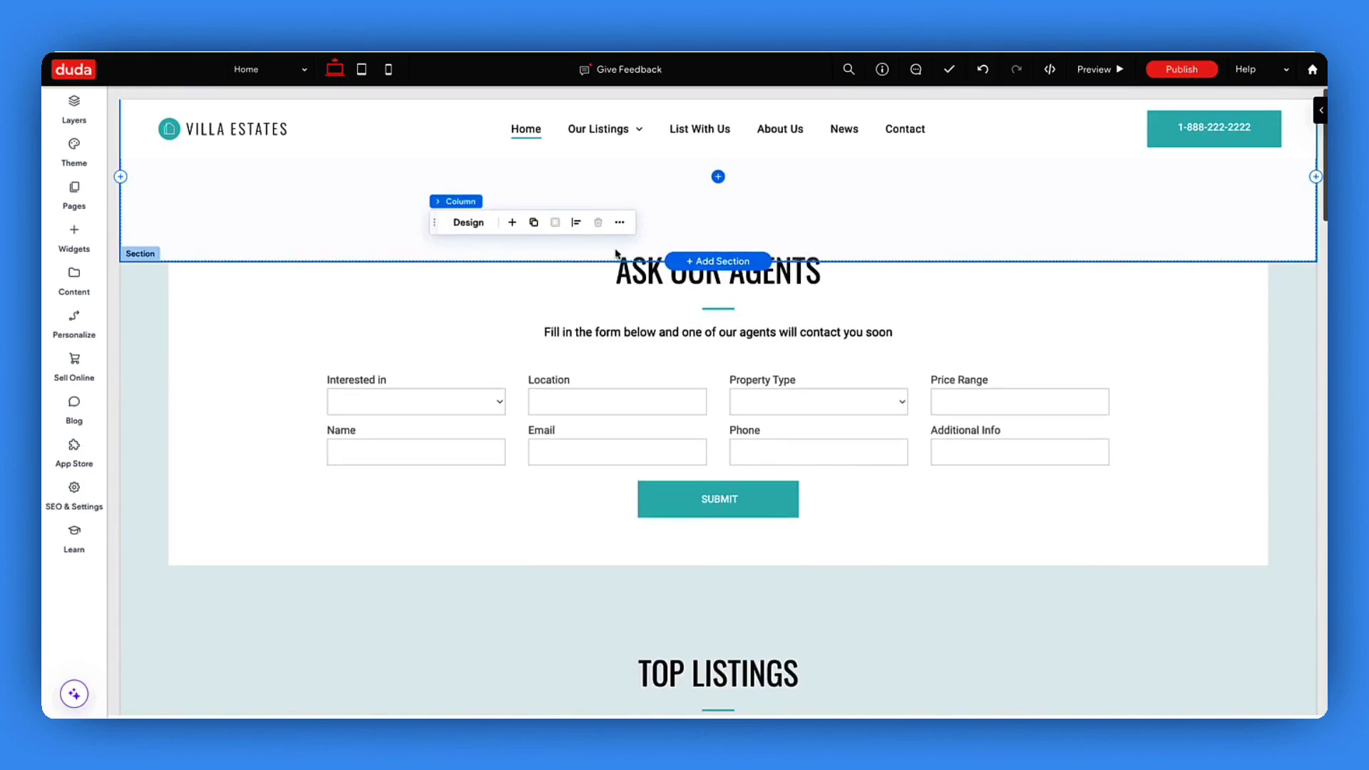
drag(603, 269, 621, 656)
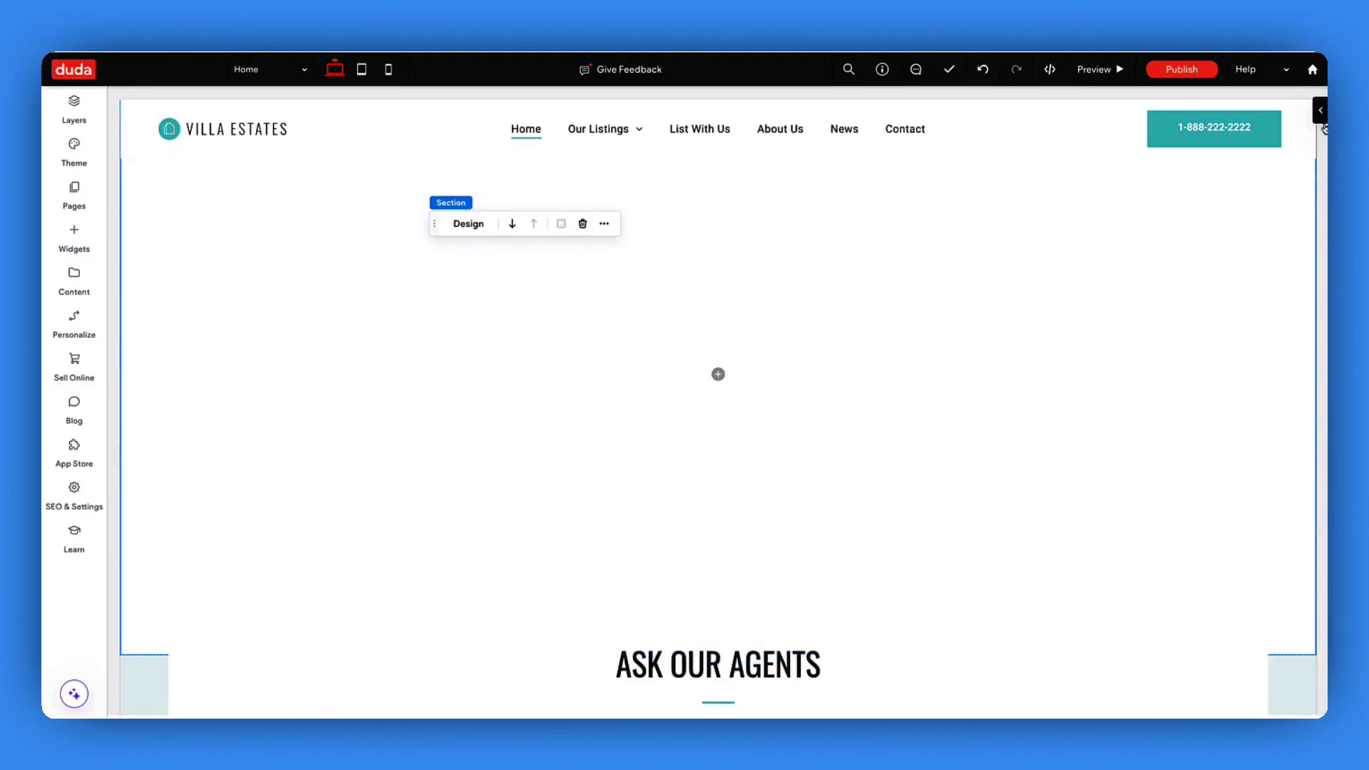
- Give the empty top section a light blue-grey background colour
click(1321, 109)
click(1190, 358)
click(1299, 434)
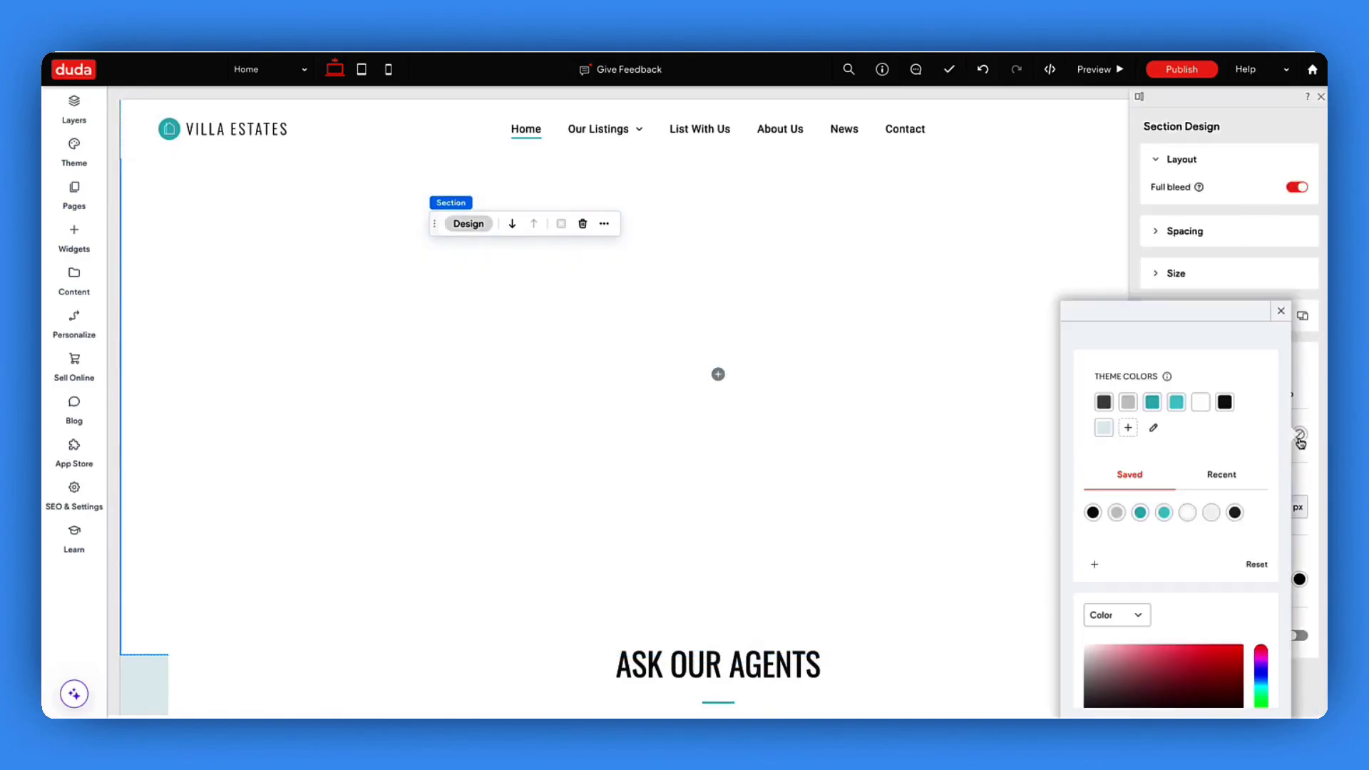
click(1103, 427)
click(1281, 311)
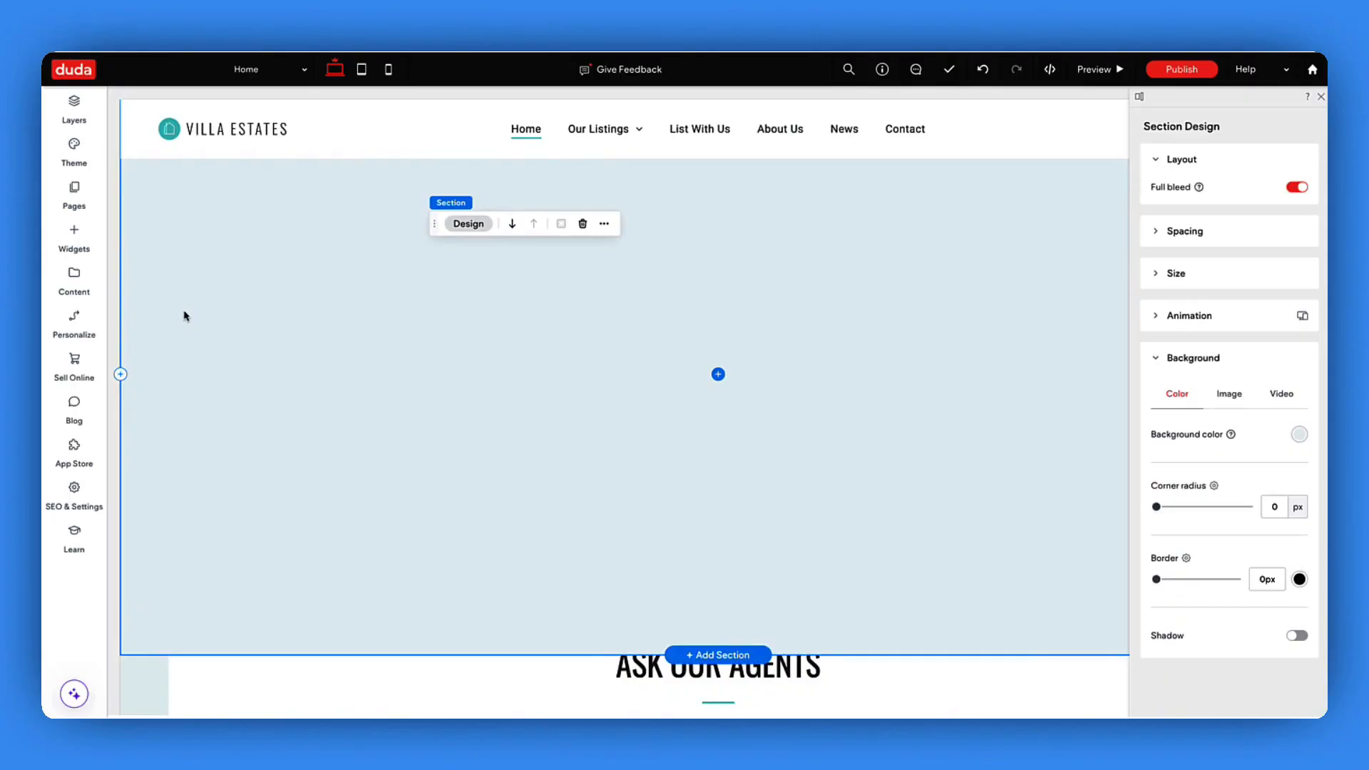
- Add hero+bg.jpeg as a business image labelled 'Hero image'
click(73, 282)
click(159, 370)
click(378, 379)
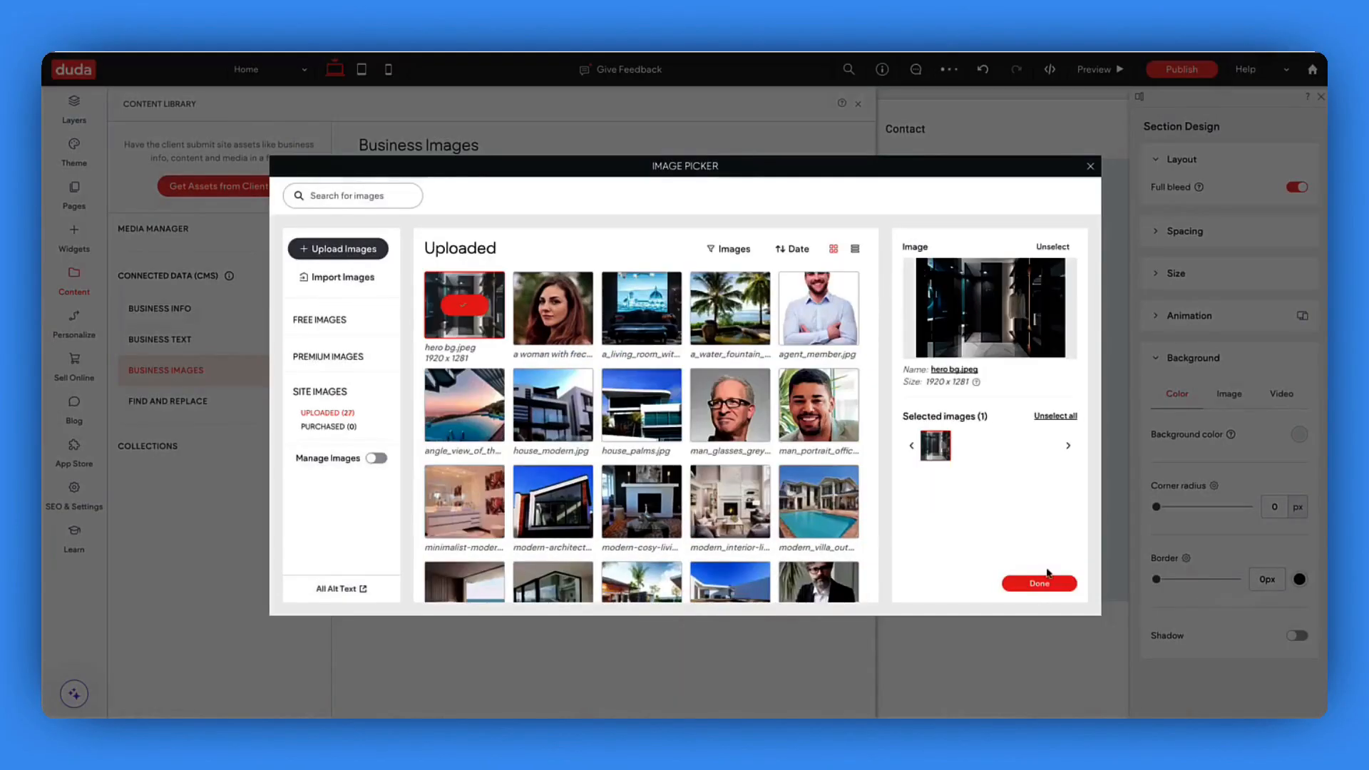
click(1039, 583)
drag(678, 455, 493, 435)
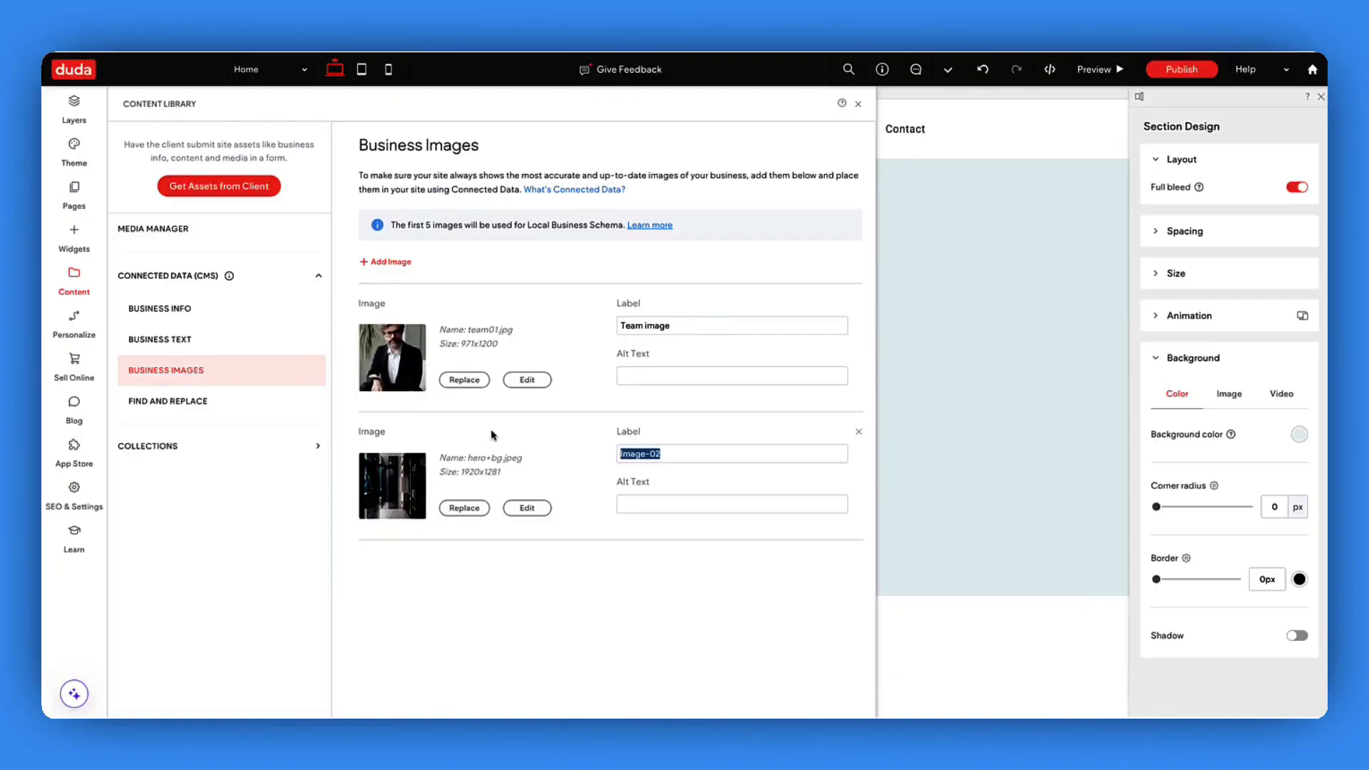
text(Hero image)
click(859, 107)
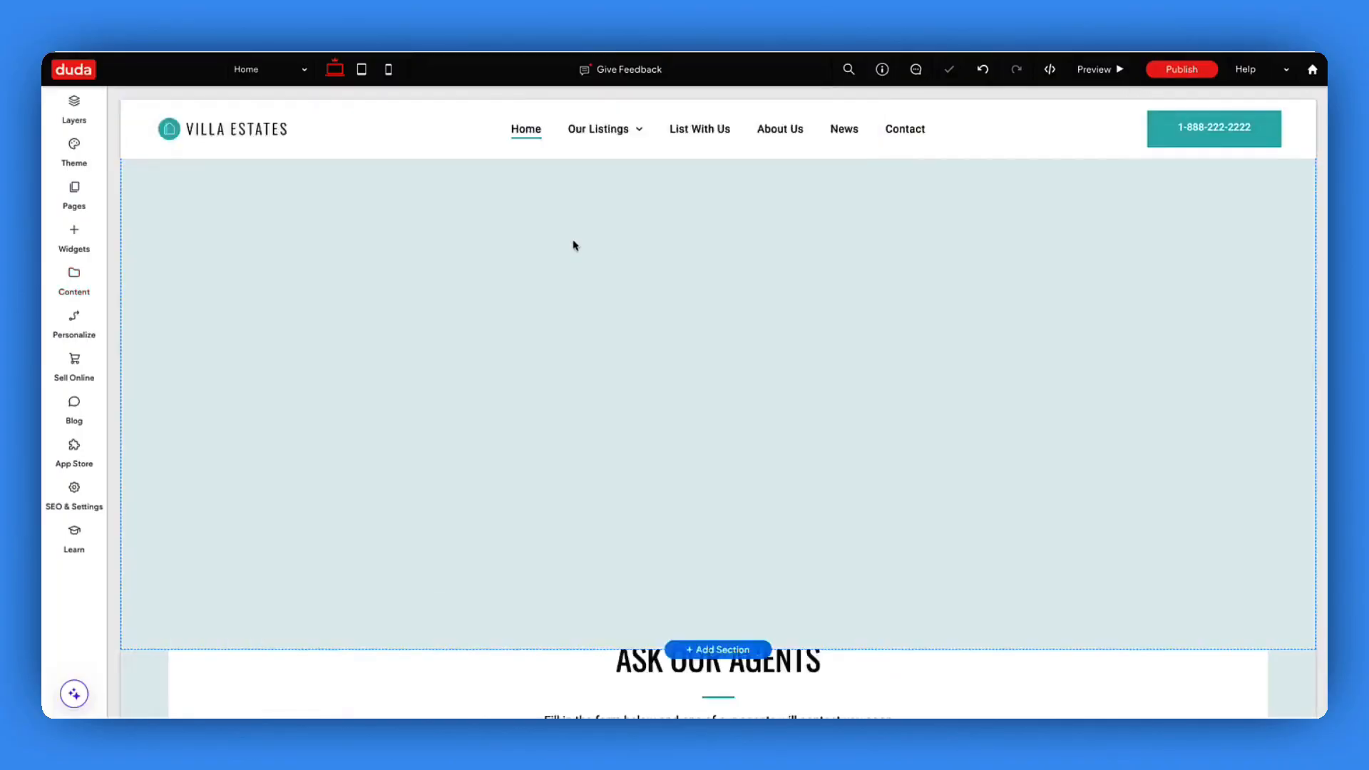
- Connect the top section's background to the Hero image library entry
click(150, 660)
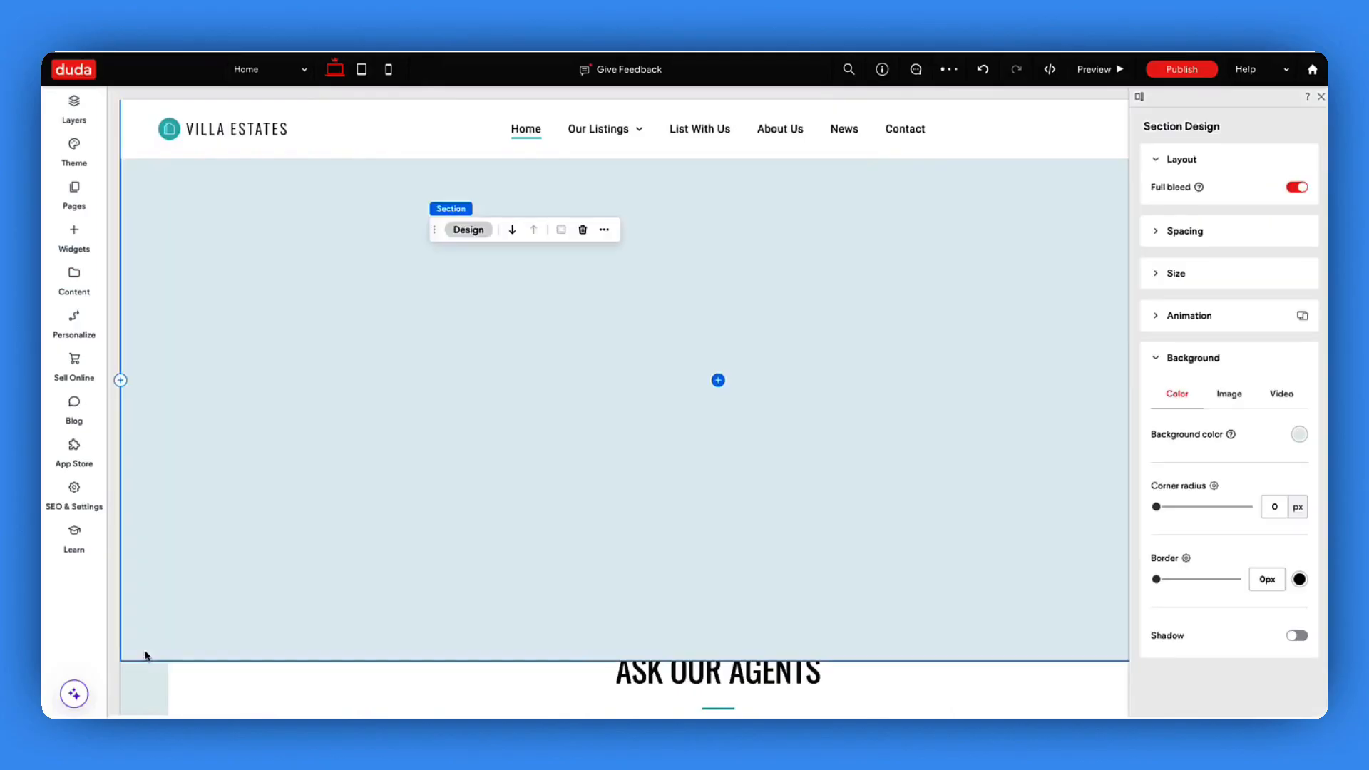
click(605, 231)
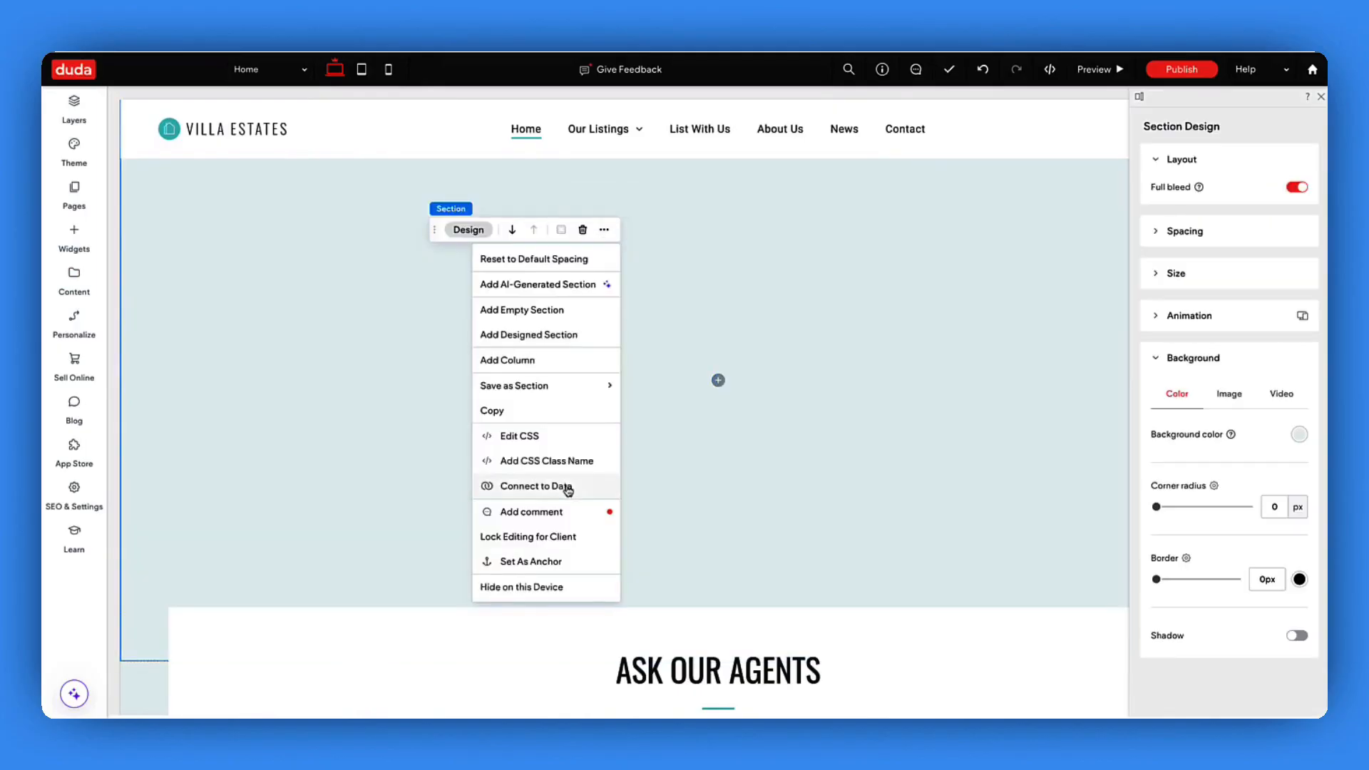
click(562, 486)
click(622, 327)
click(617, 383)
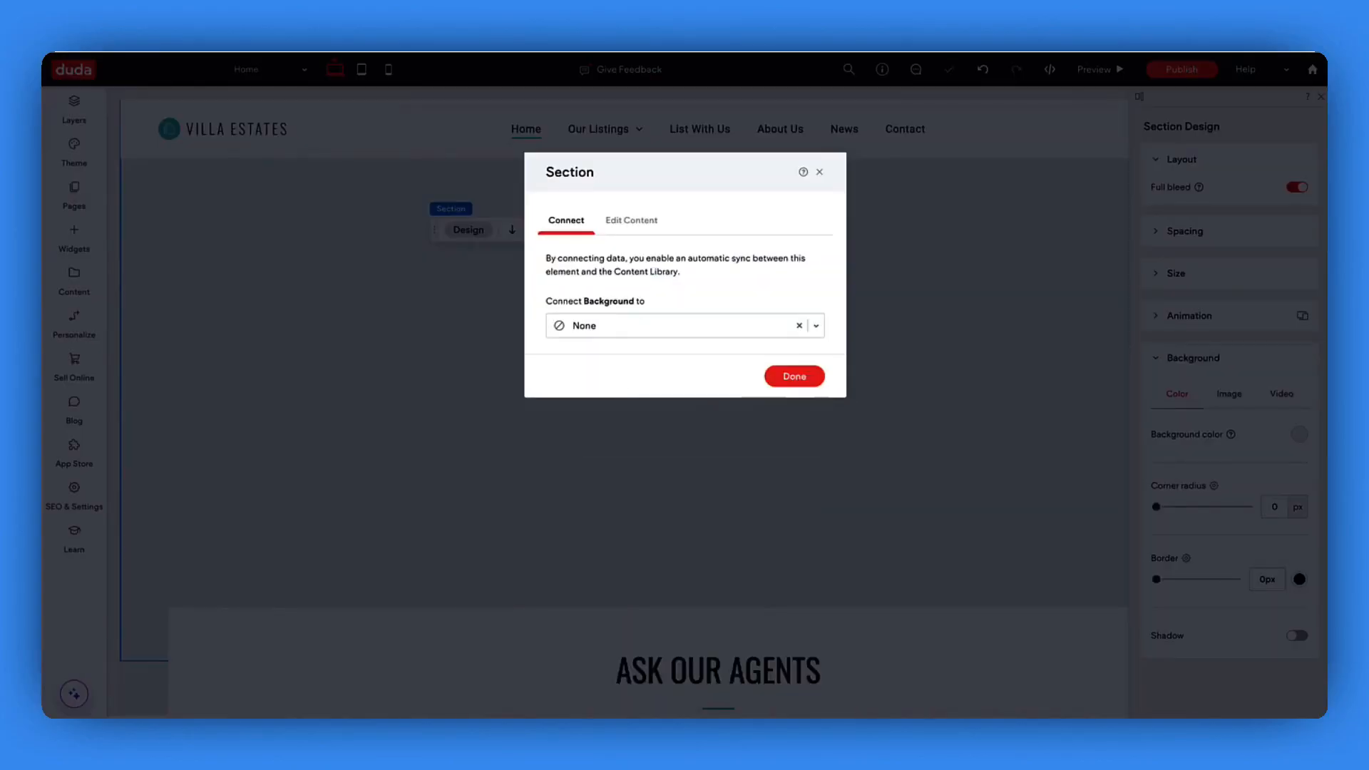
click(797, 396)
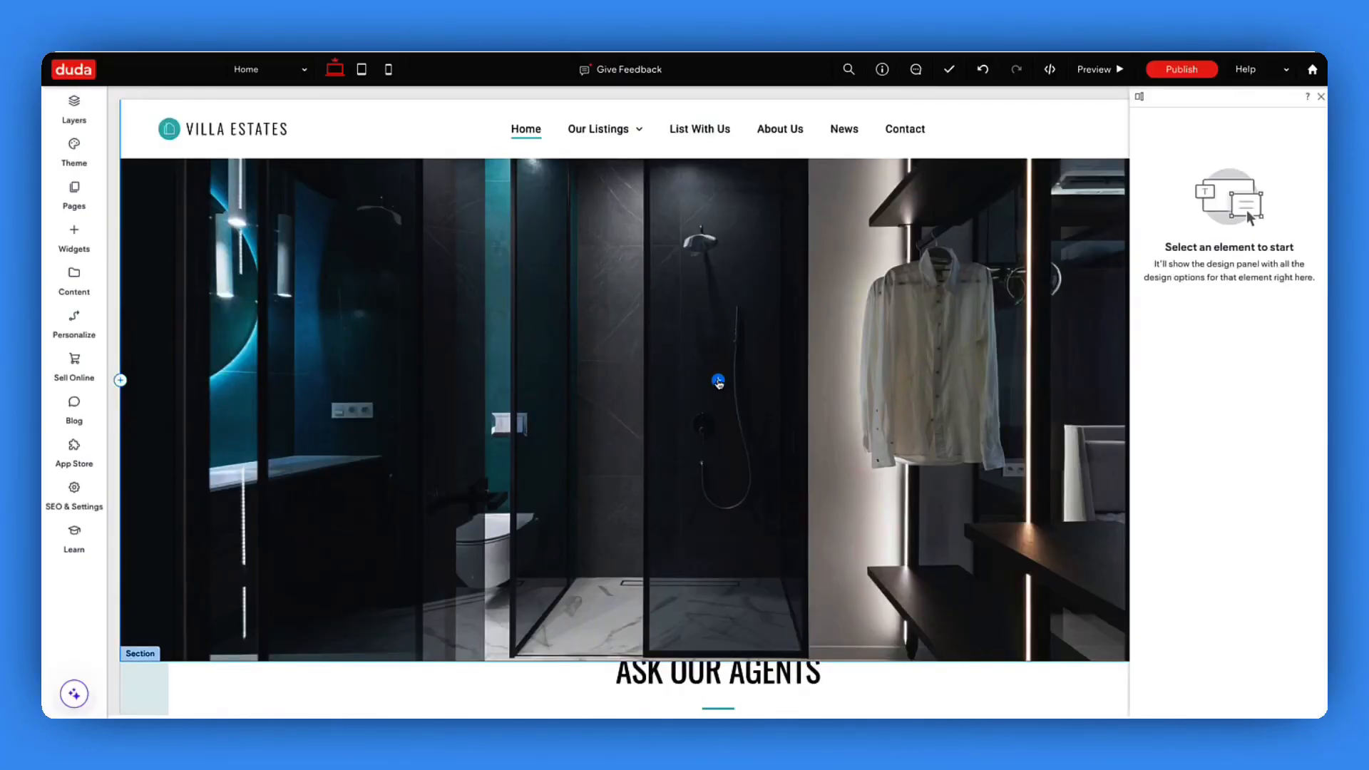
click(717, 382)
- Add a 'Tagline' text element to the hero as a centred Heading 3
text(text)
click(147, 257)
text(Tagline)
double_click(147, 381)
click(615, 350)
click(634, 452)
click(822, 351)
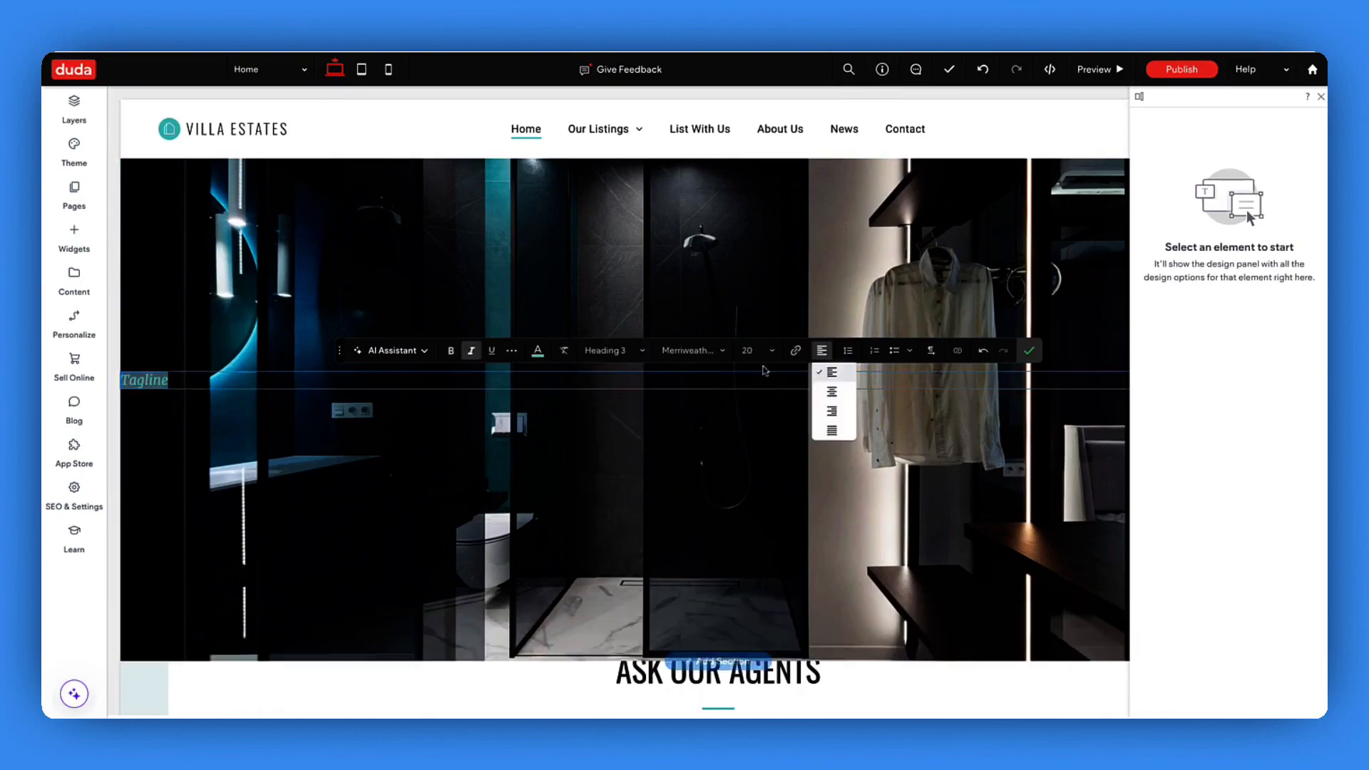
click(831, 393)
click(1029, 350)
- Narrow the tagline to 31% width and centre it within the hero
click(1175, 261)
drag(1246, 294, 1204, 294)
scroll(614, 374, left, 3)
click(1189, 177)
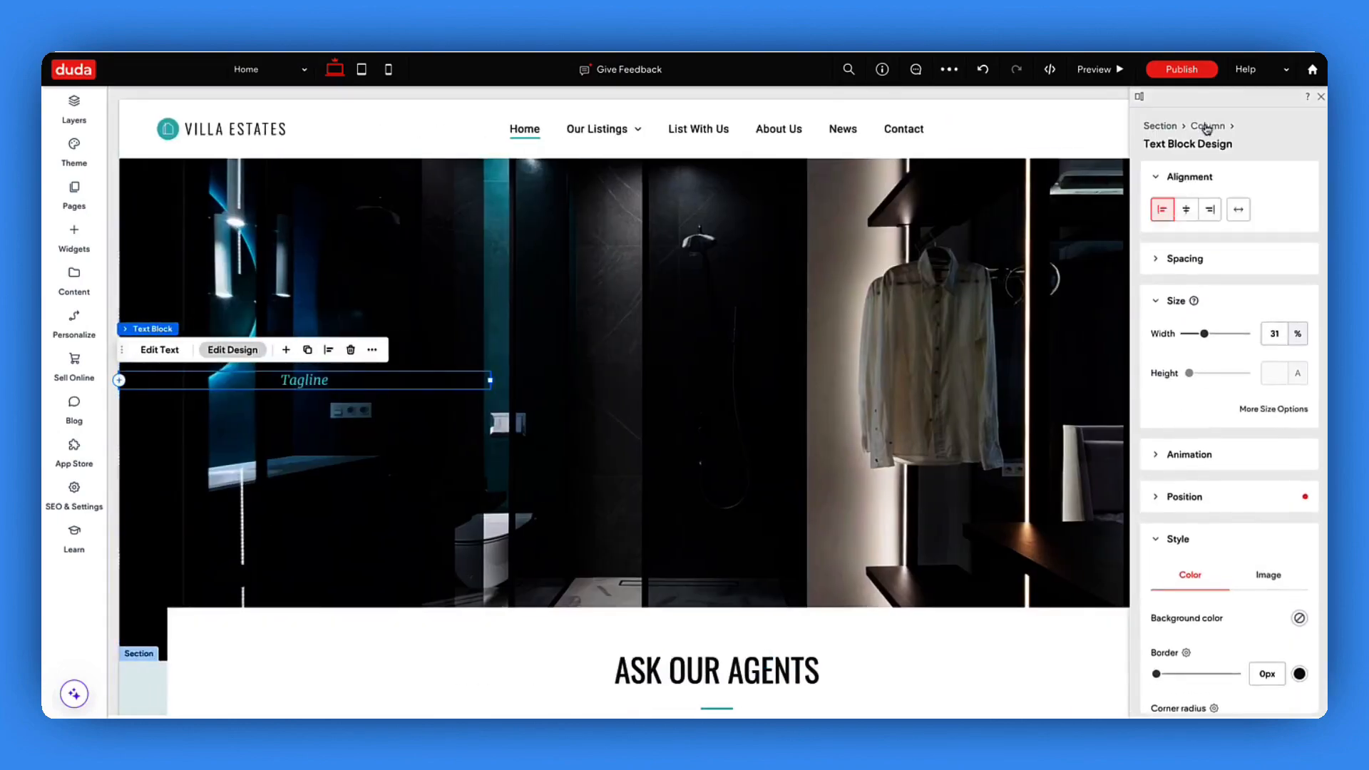
click(1207, 126)
click(1186, 245)
- Place a centred H1 'New Title' heading beneath the tagline
click(74, 238)
click(214, 145)
text(h1)
drag(145, 245, 512, 428)
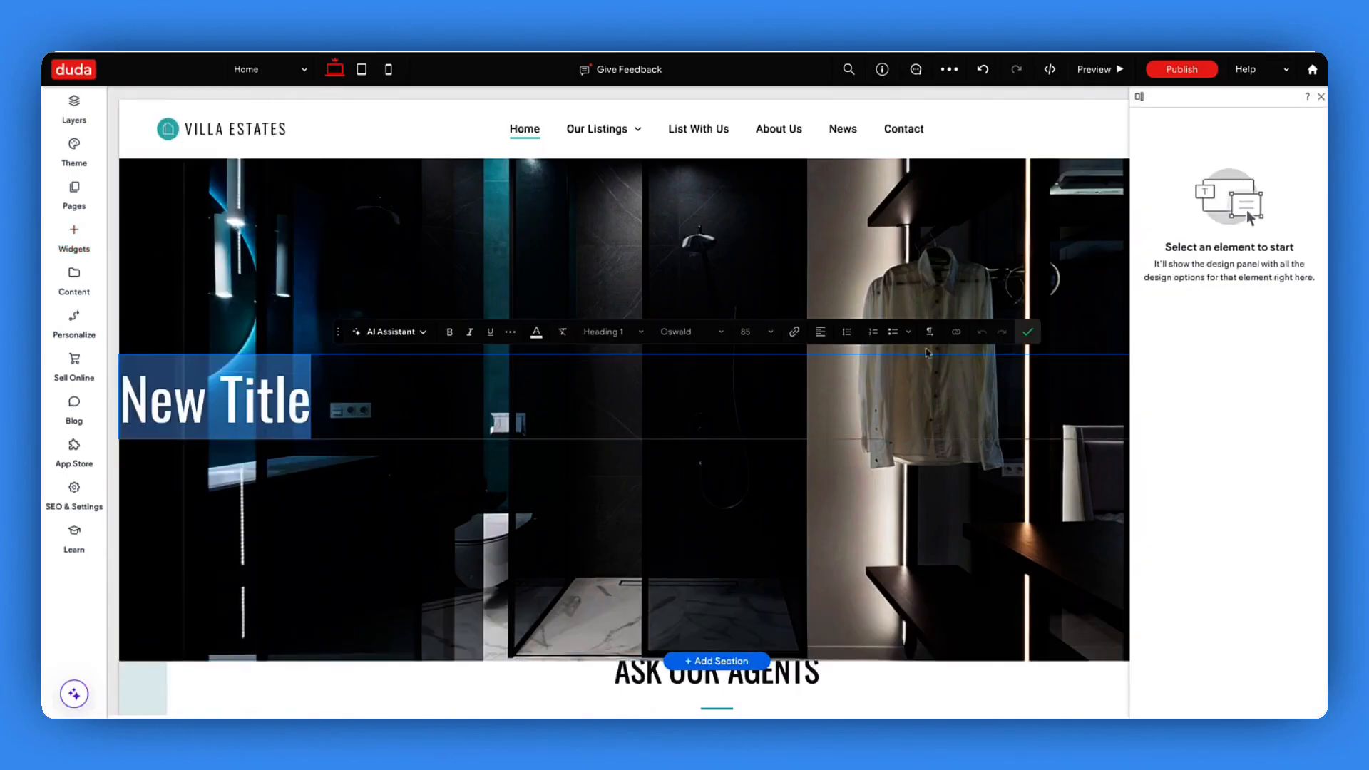
click(821, 332)
click(828, 376)
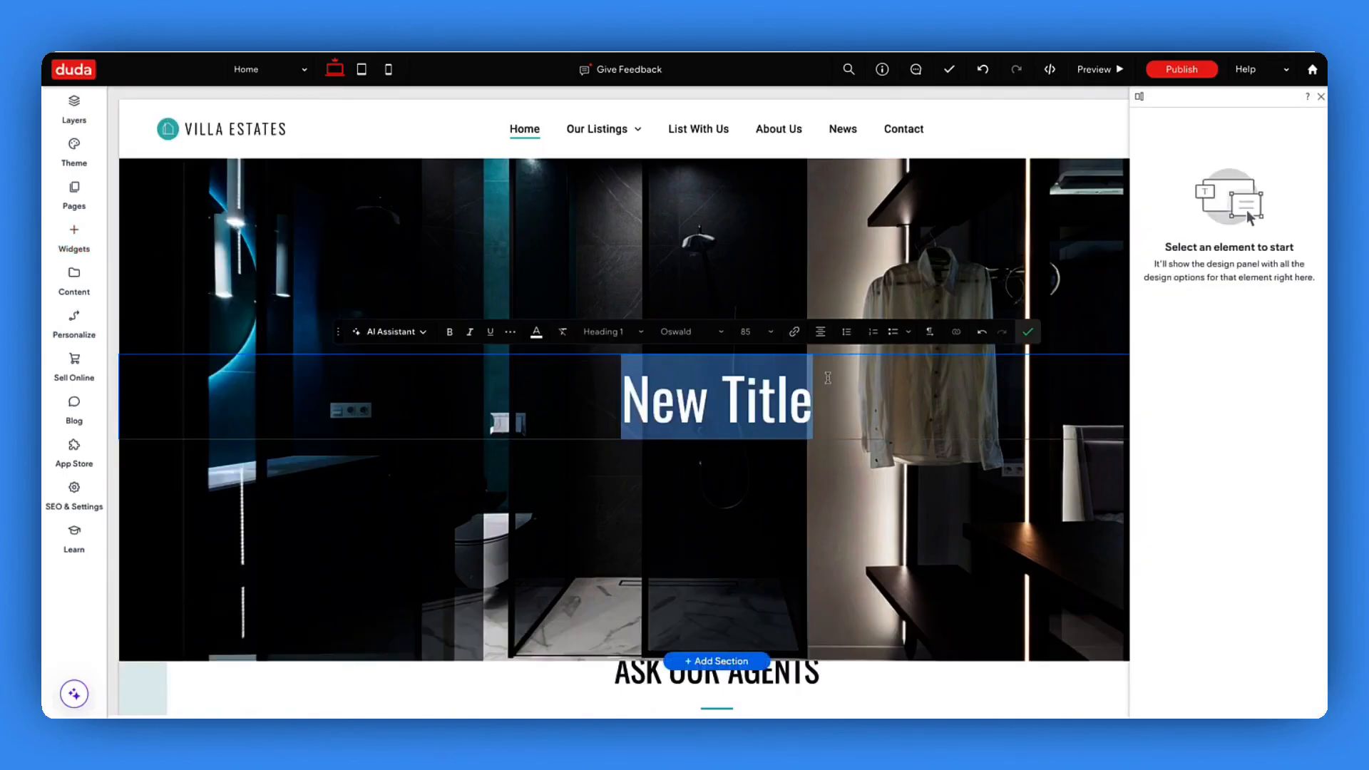
key(Escape)
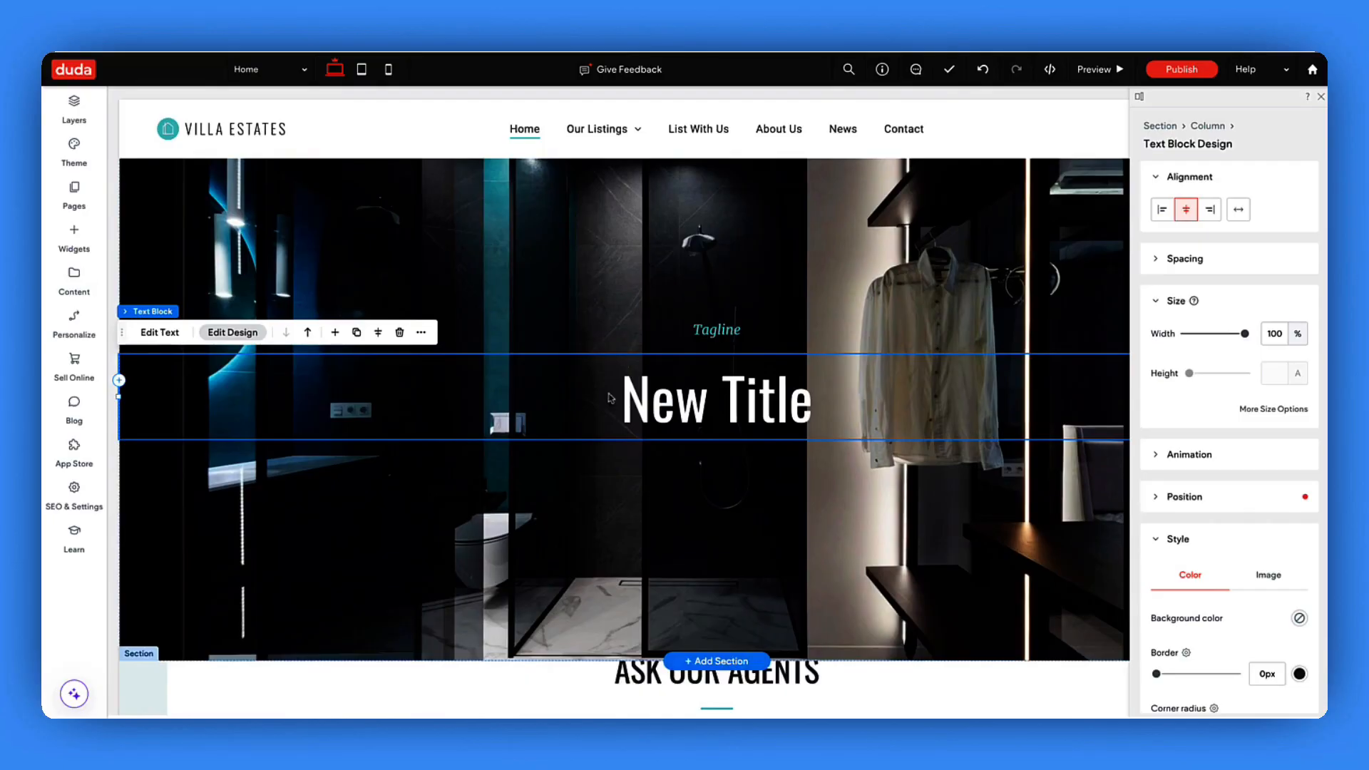
scroll(691, 458, down, 5)
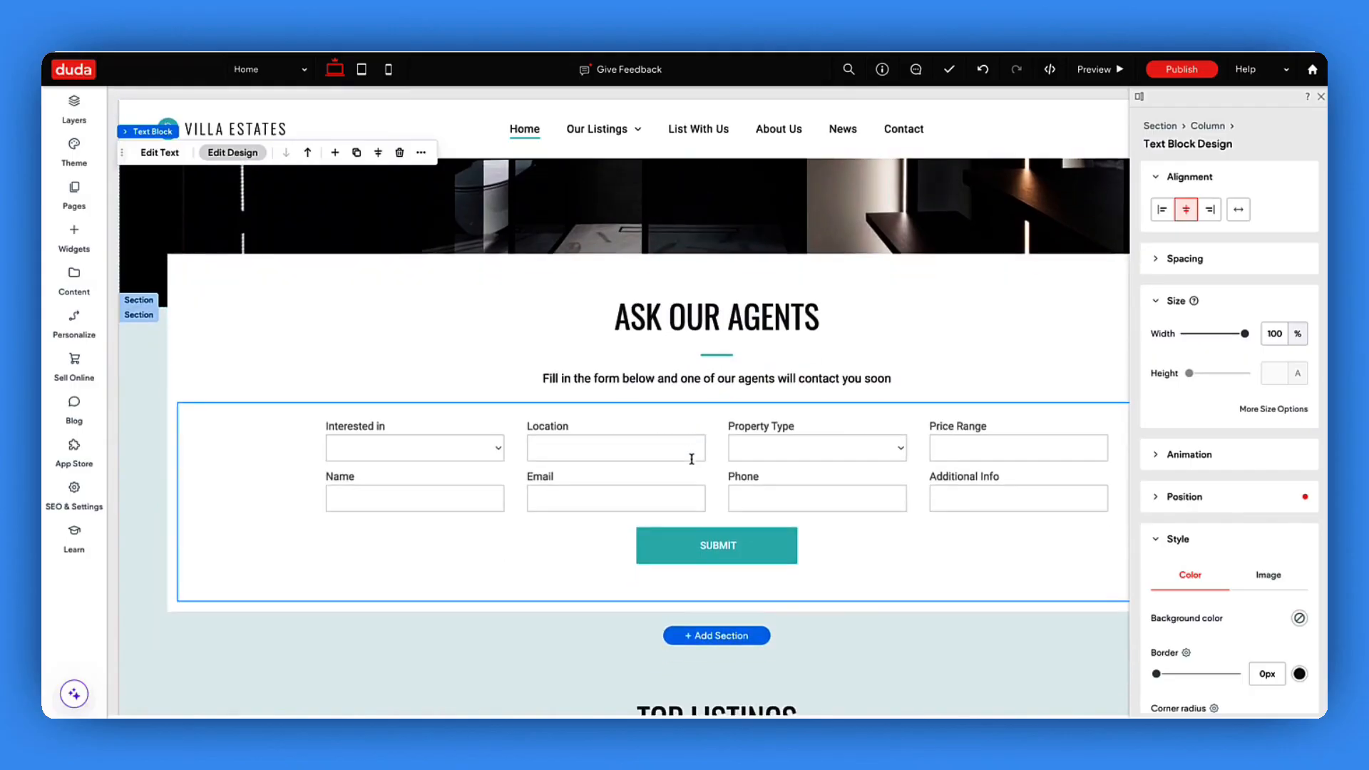
scroll(690, 458, down, 1)
scroll(691, 464, down, 1)
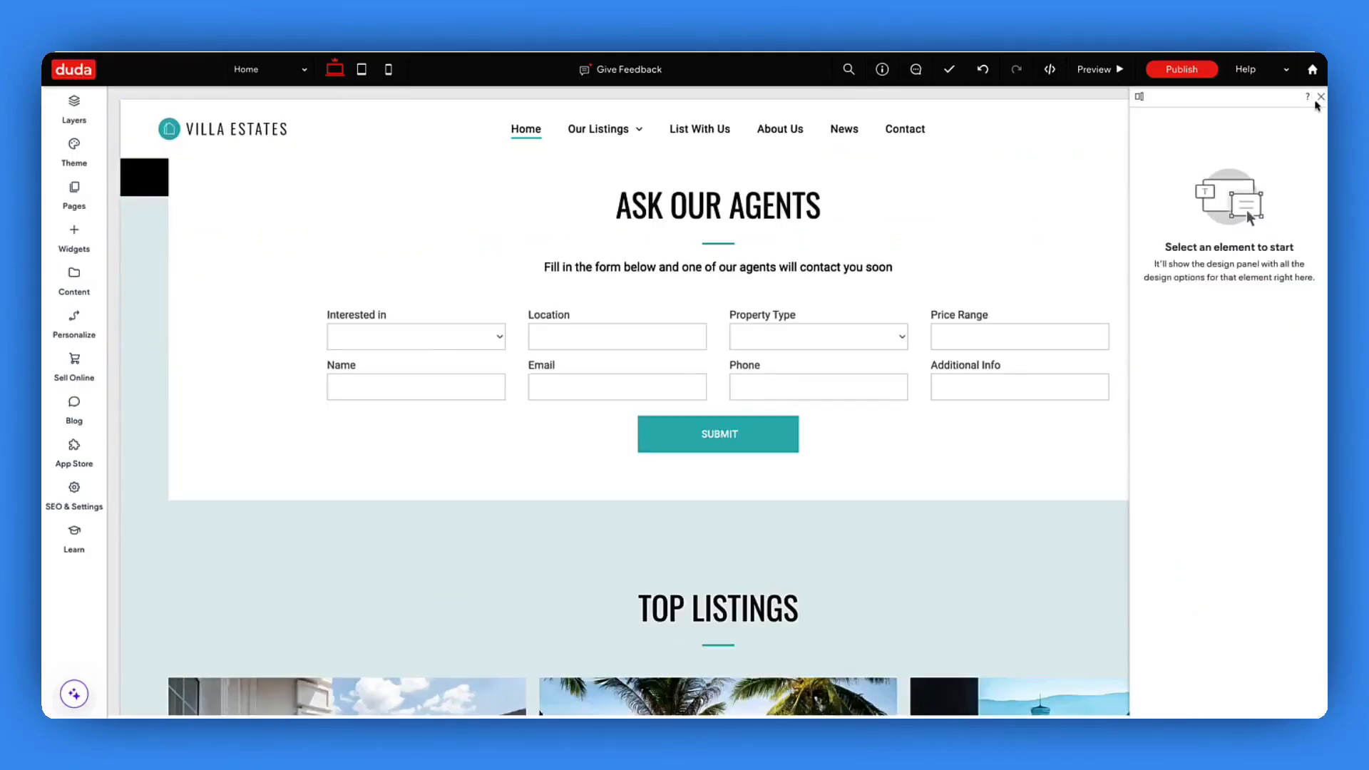
click(1320, 97)
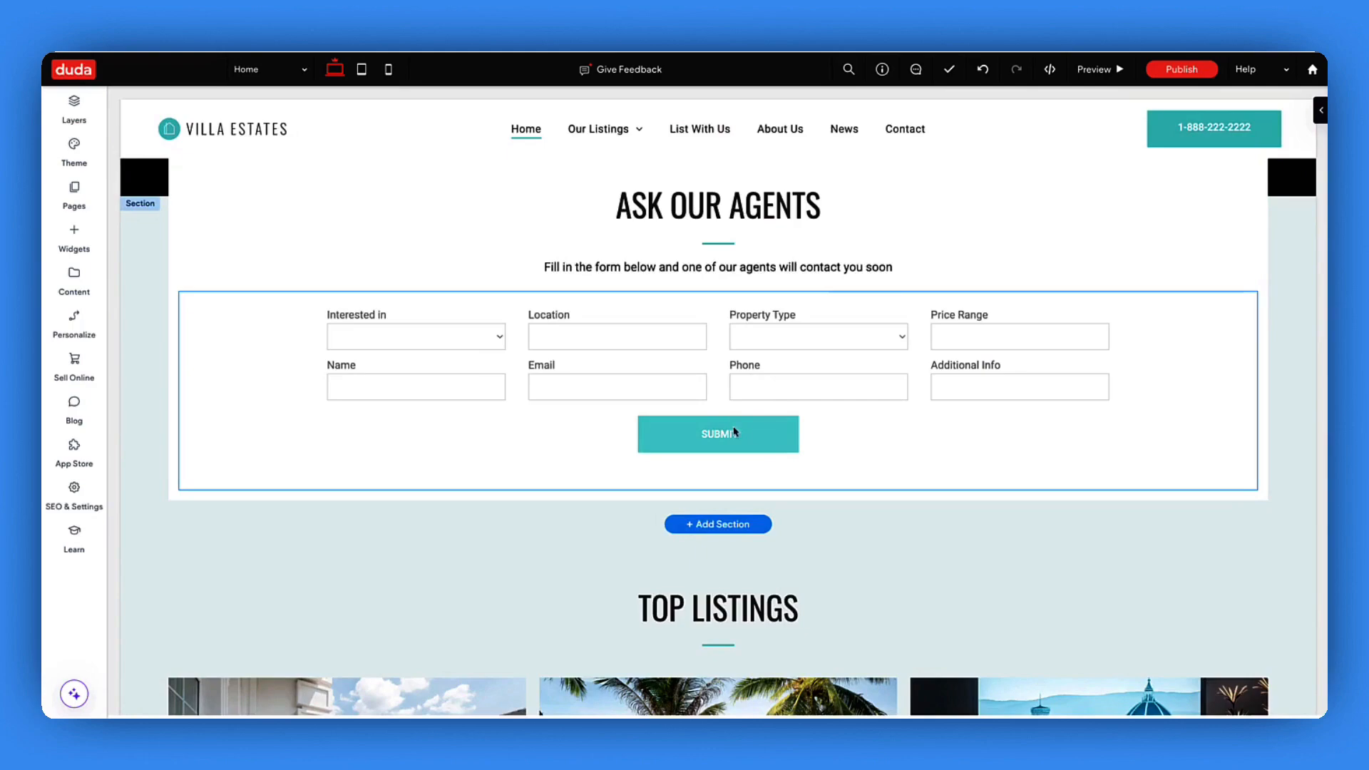
- Add a placeholder e-mail address to Business Info labelled 'placeholder email'
click(94, 292)
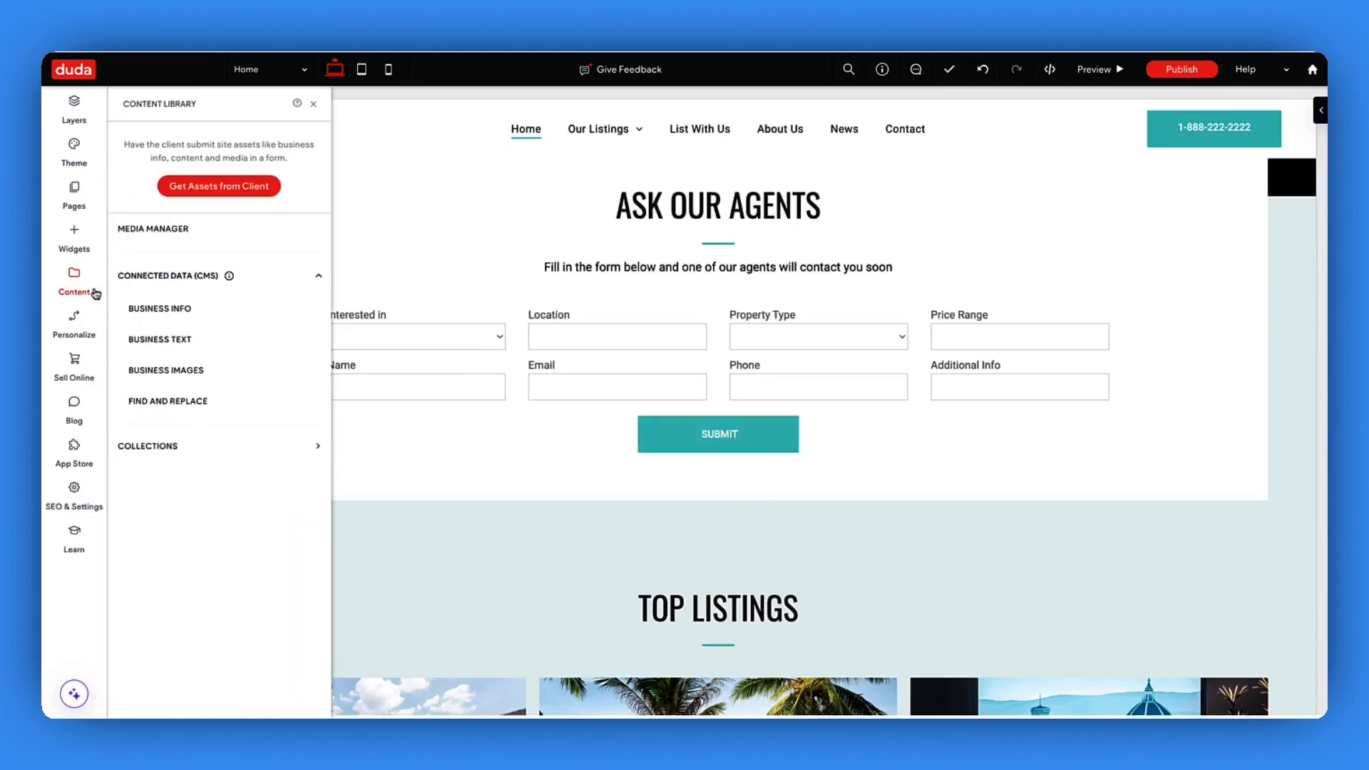
click(183, 300)
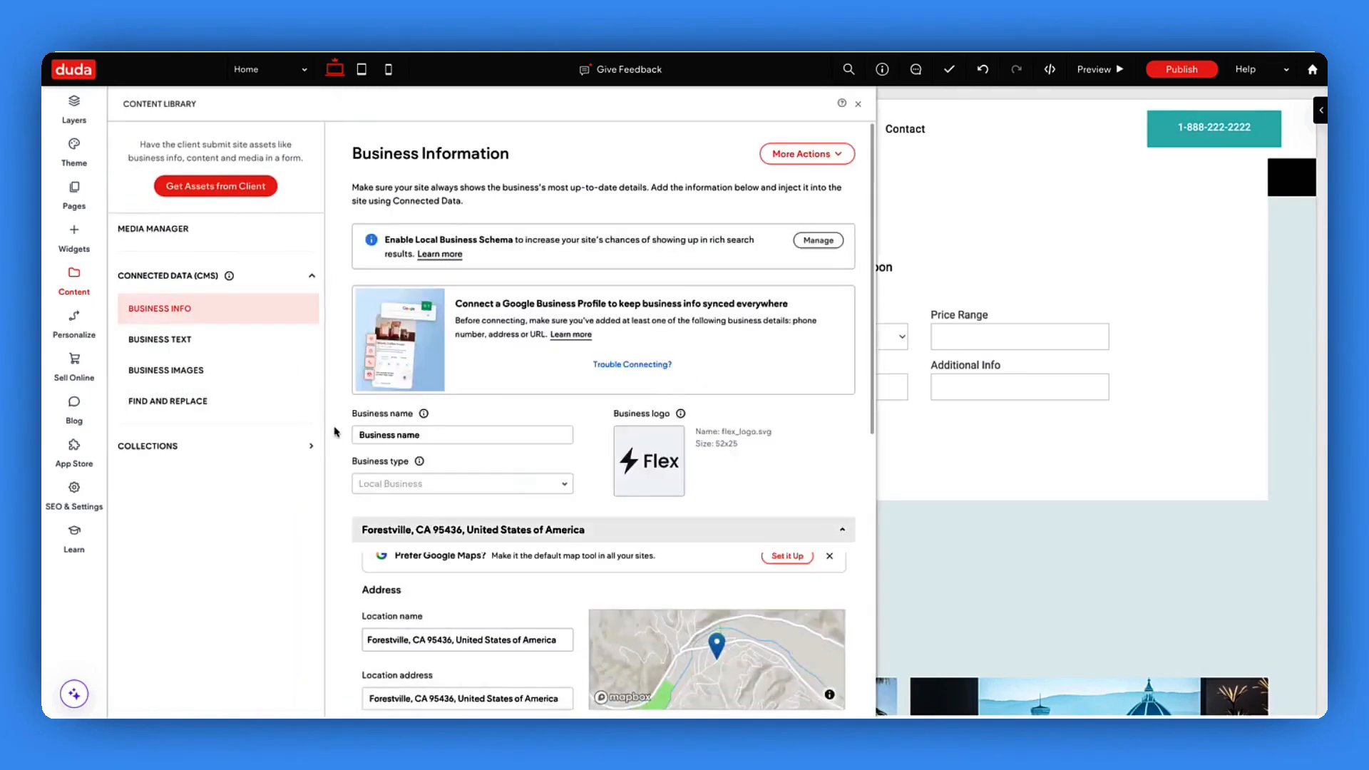
scroll(504, 477, down, 8)
click(400, 545)
text(placeholder@email.com)
key(Tab)
text(placehold)
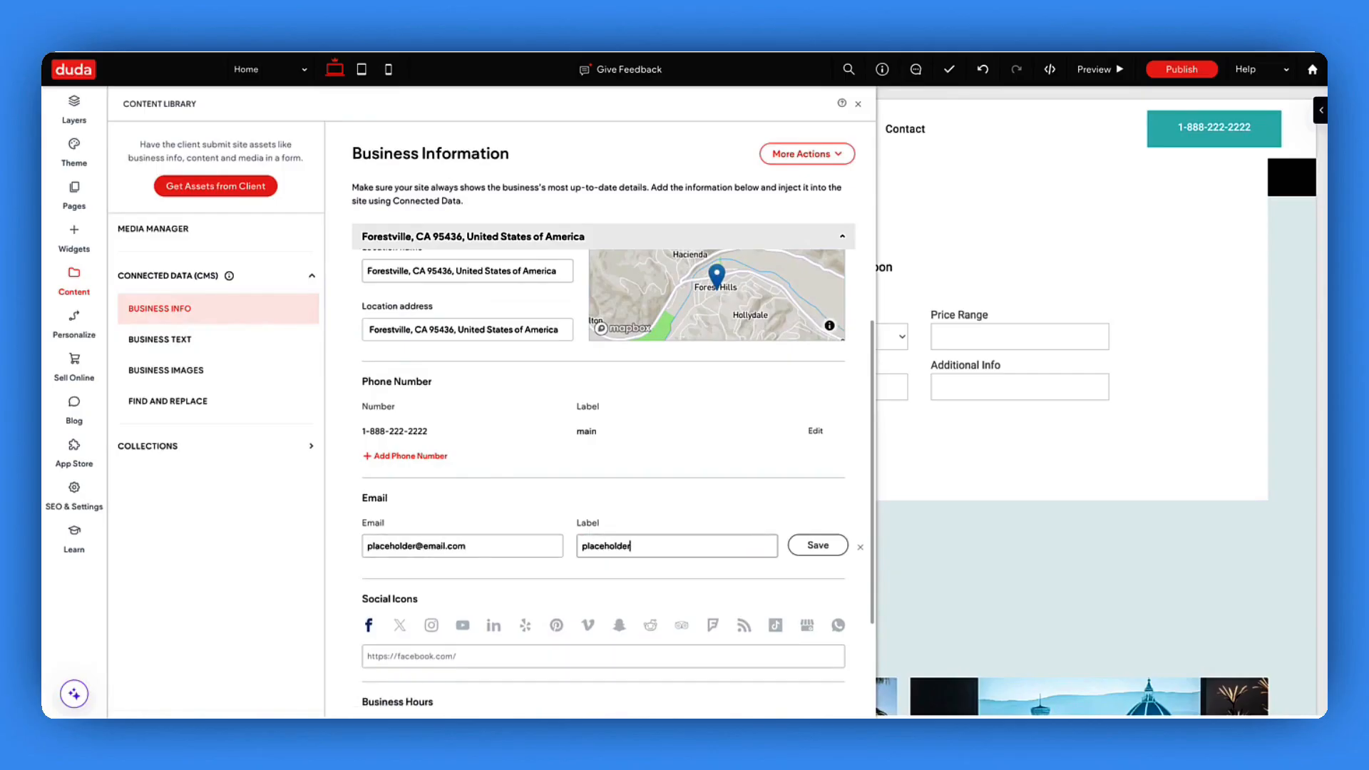
text(er)
click(817, 545)
click(814, 546)
text(email)
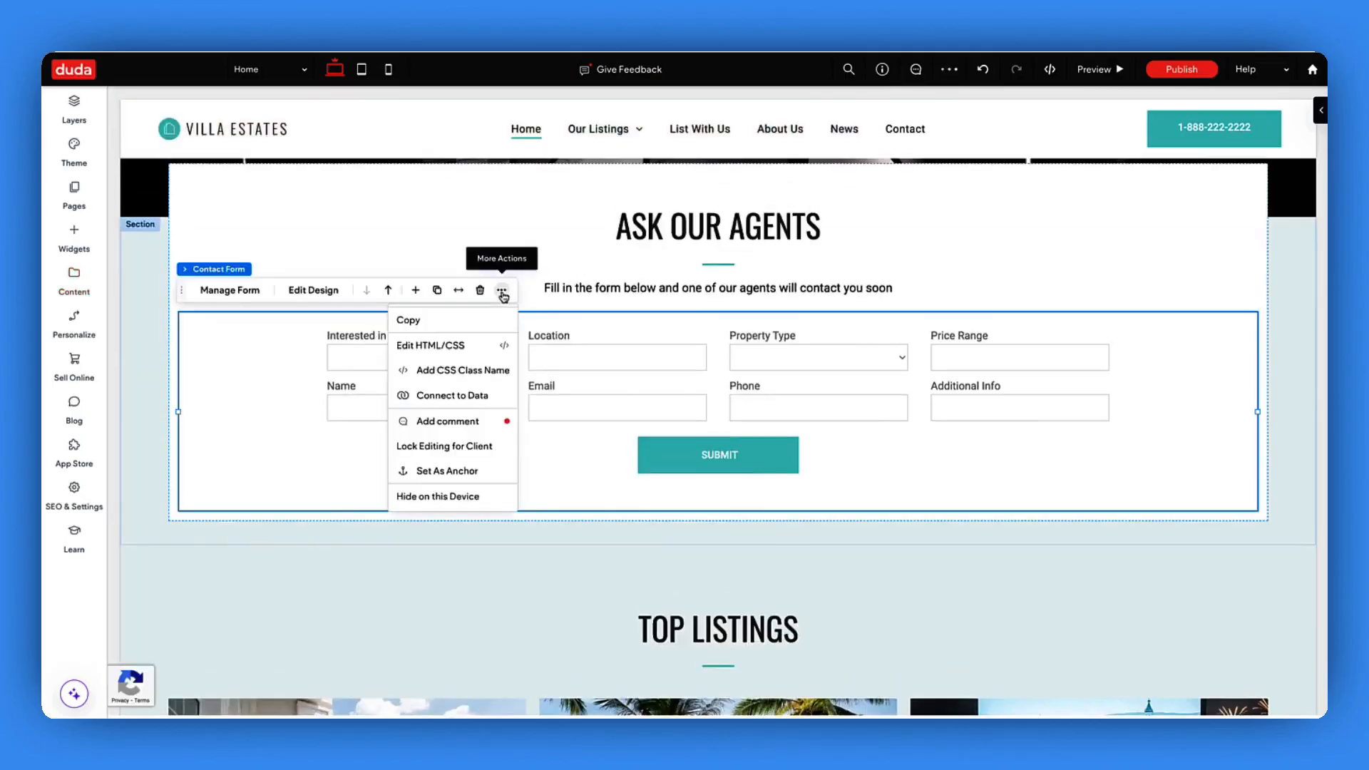
- Start connecting the contact form to a library e-mail, closing the list without choosing one
click(455, 396)
click(643, 330)
click(685, 354)
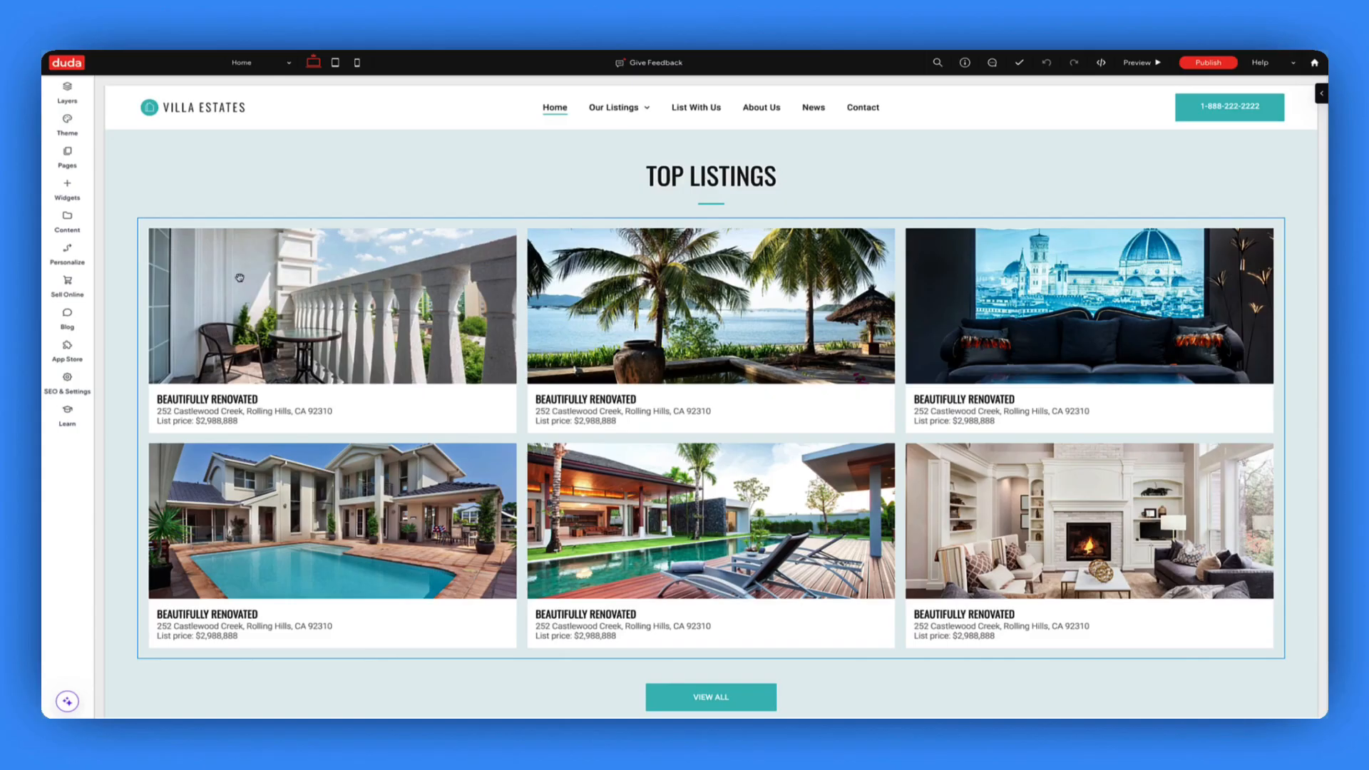
- Create a Real Estate dynamic page named 'Property Listings' on the Real Estate Collection
click(72, 167)
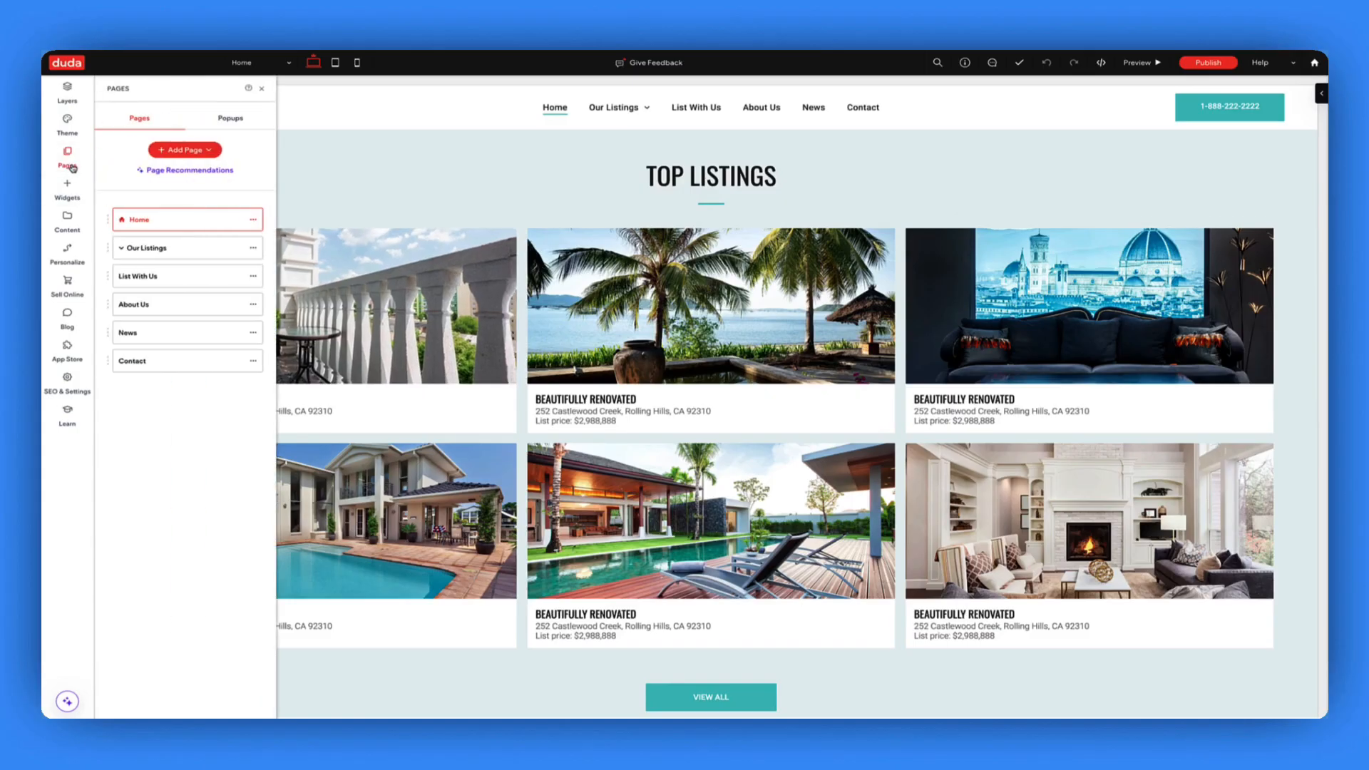
click(179, 153)
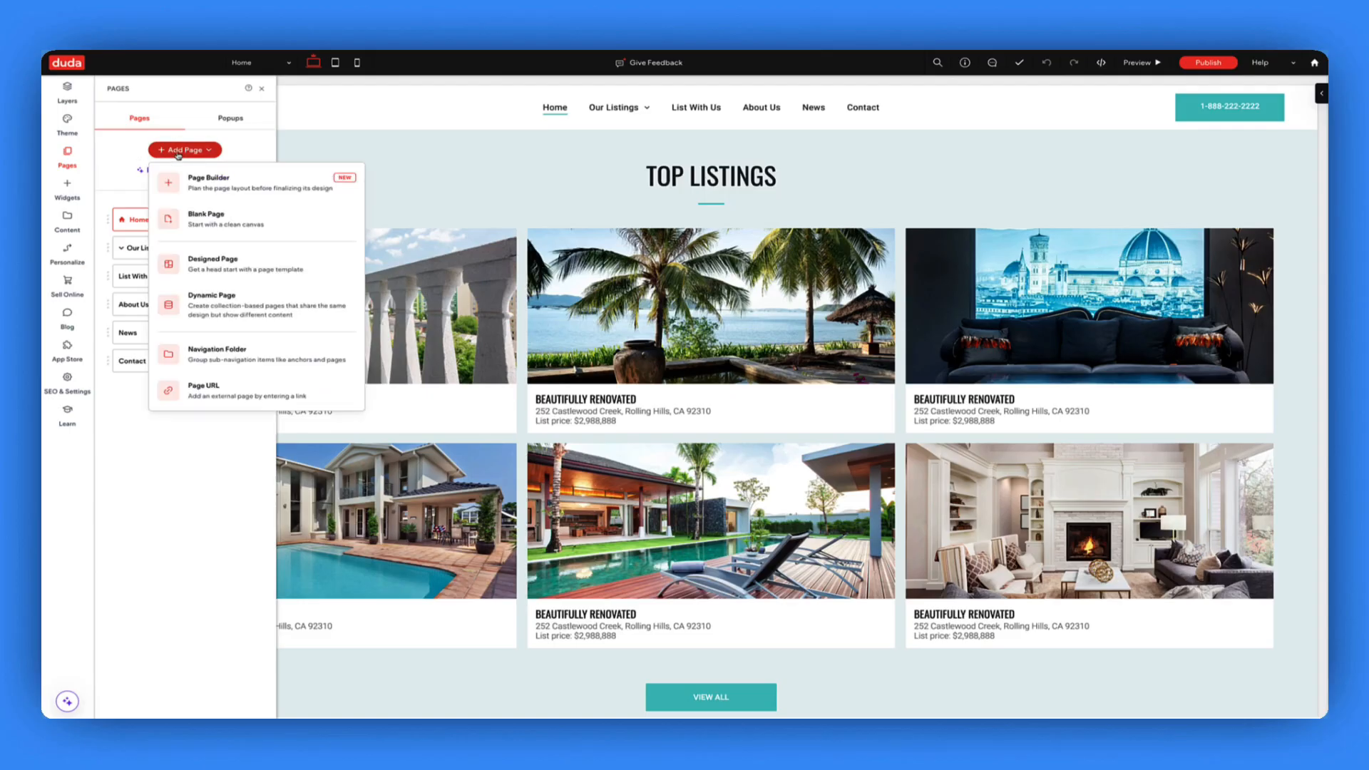
click(277, 318)
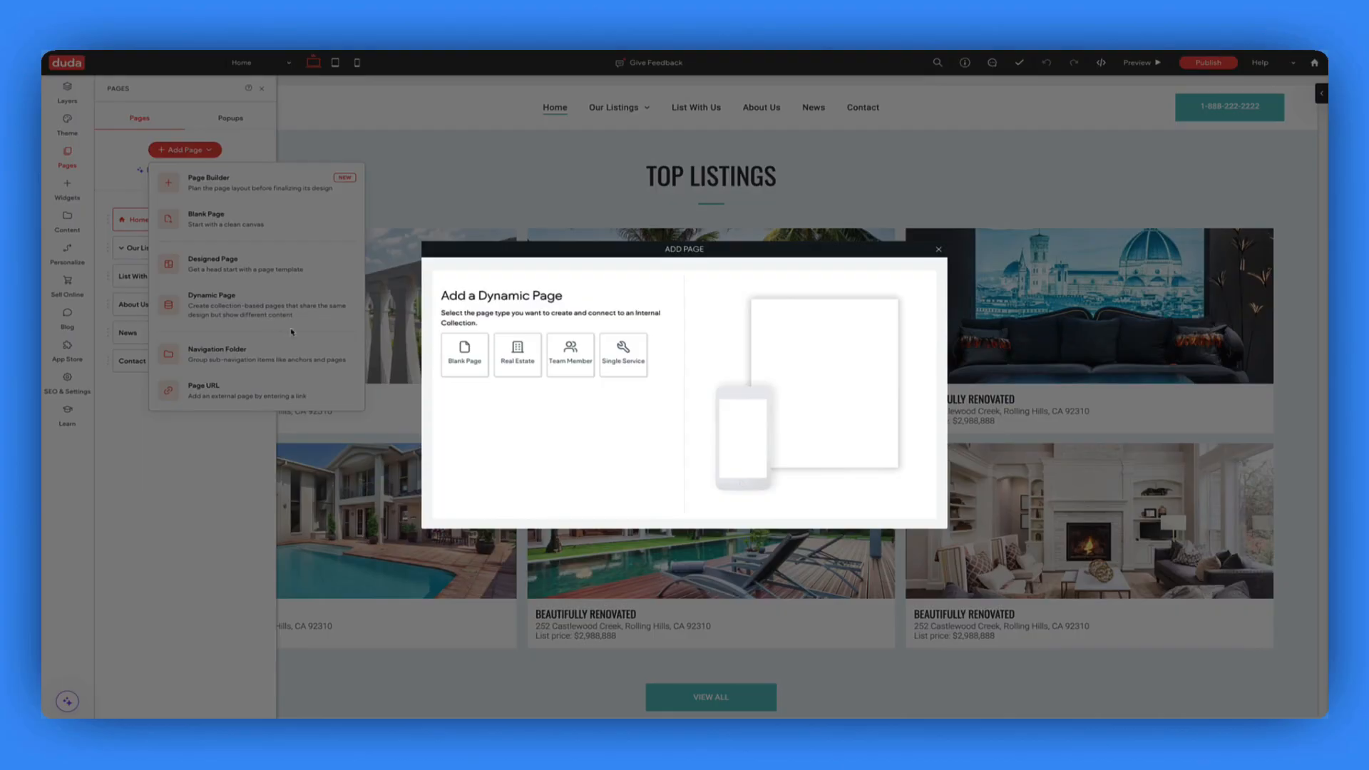
click(515, 362)
key(BackSpace)
key(BackSpace)
key(BackSpace)
key(BackSpace)
key(BackSpace)
key(BackSpace)
key(BackSpace)
key(BackSpace)
key(BackSpace)
text(Property Listings)
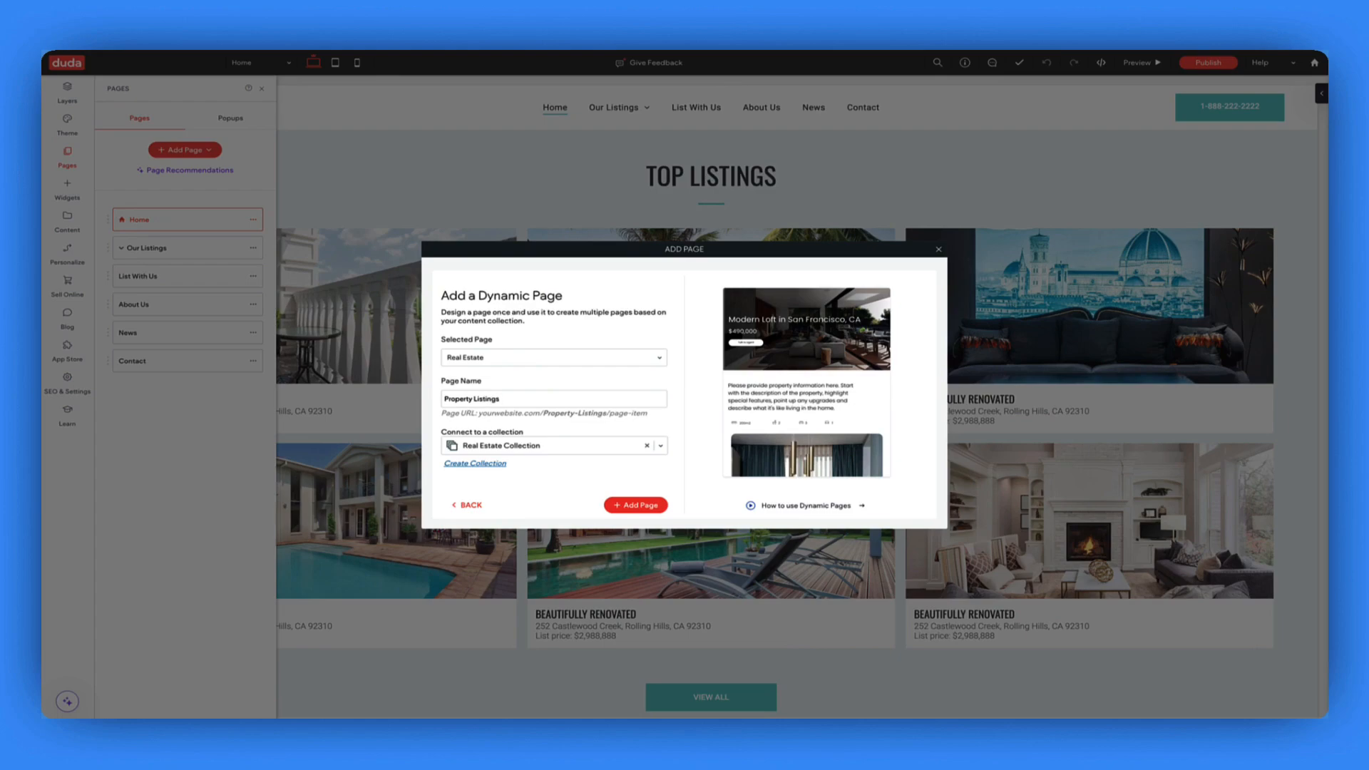
click(646, 507)
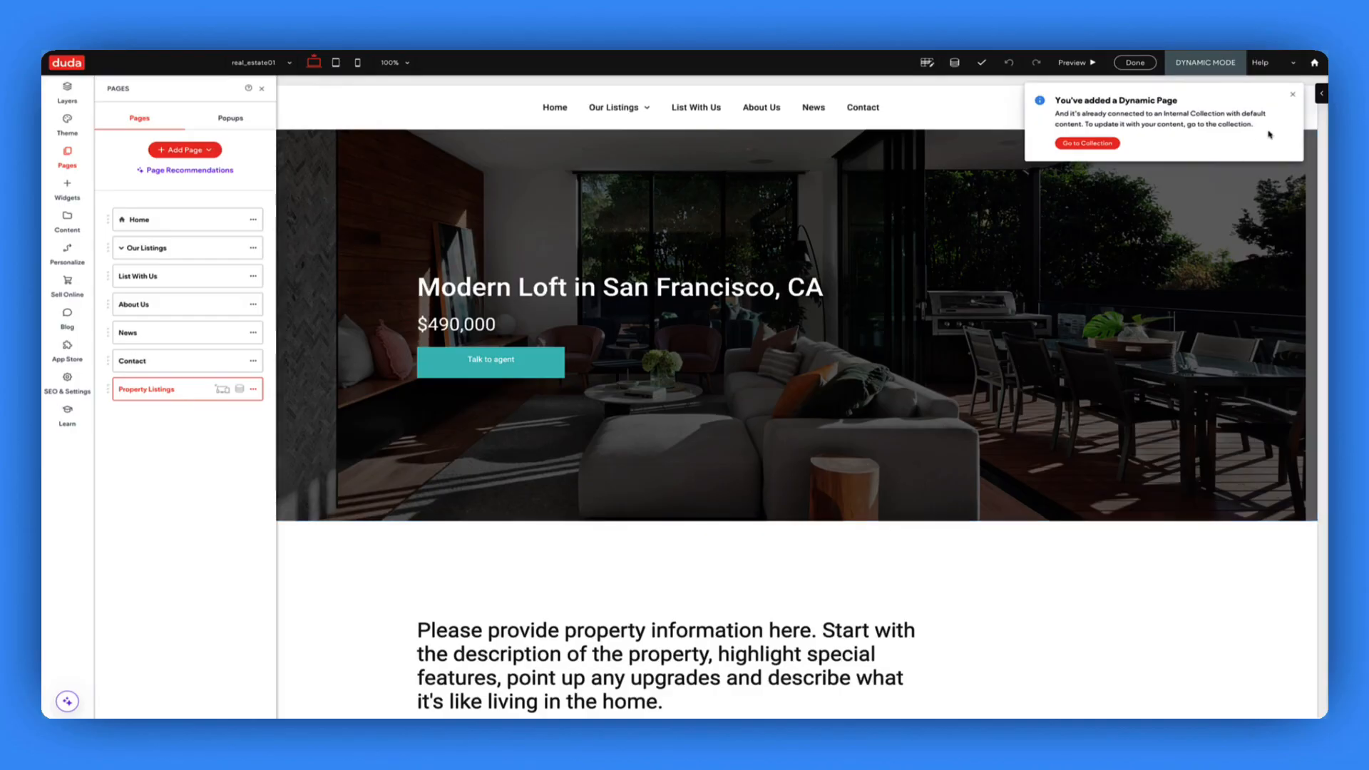
- Scroll the Property Listings page down to the amenities and map, then open the Content Library
click(1292, 95)
scroll(847, 276, down, 5)
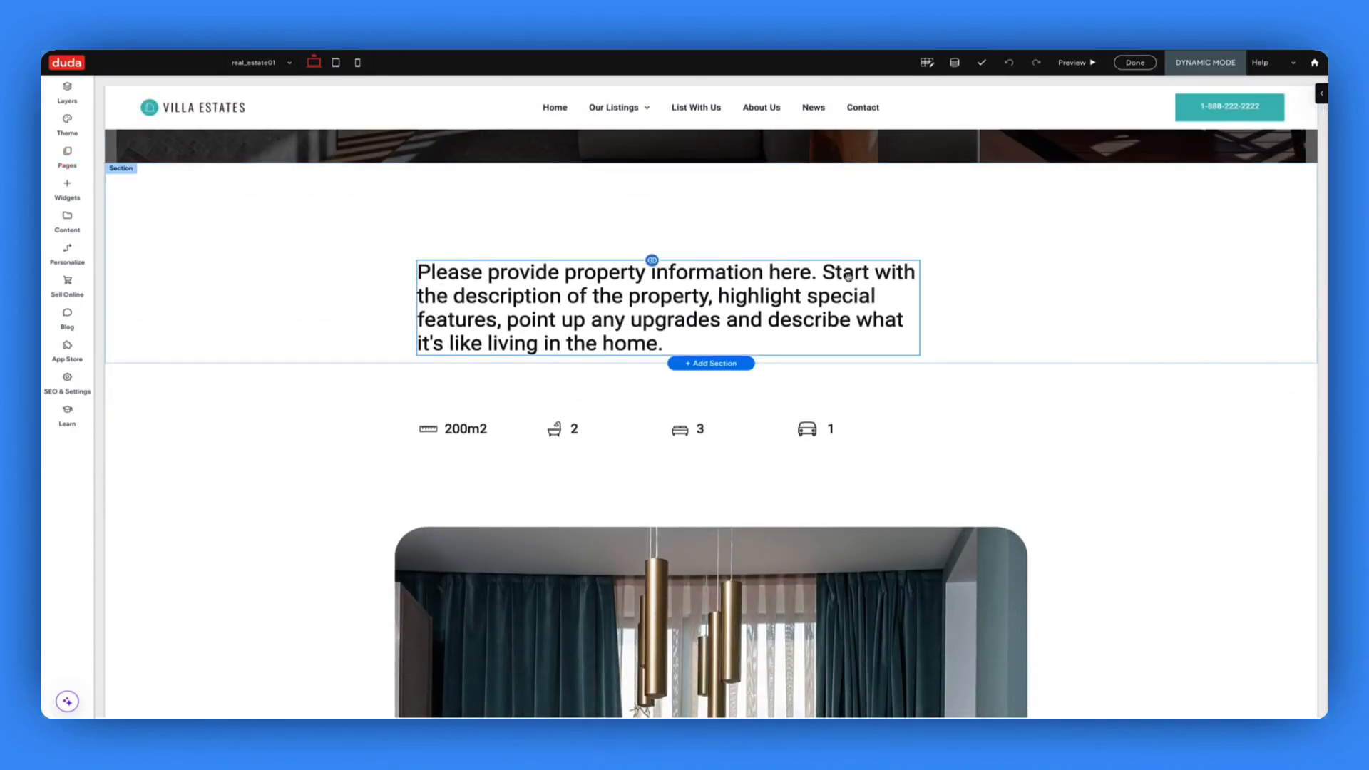
scroll(833, 302, down, 10)
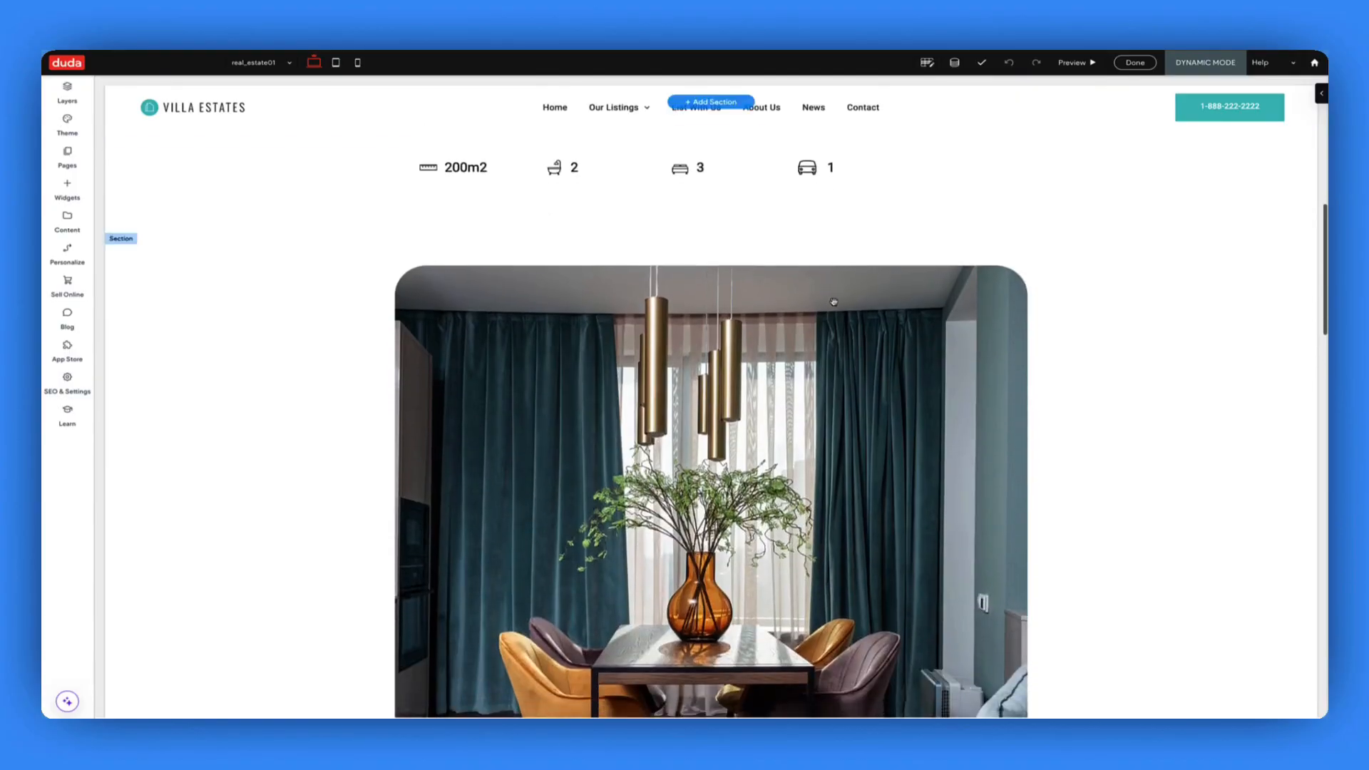
scroll(833, 302, down, 10)
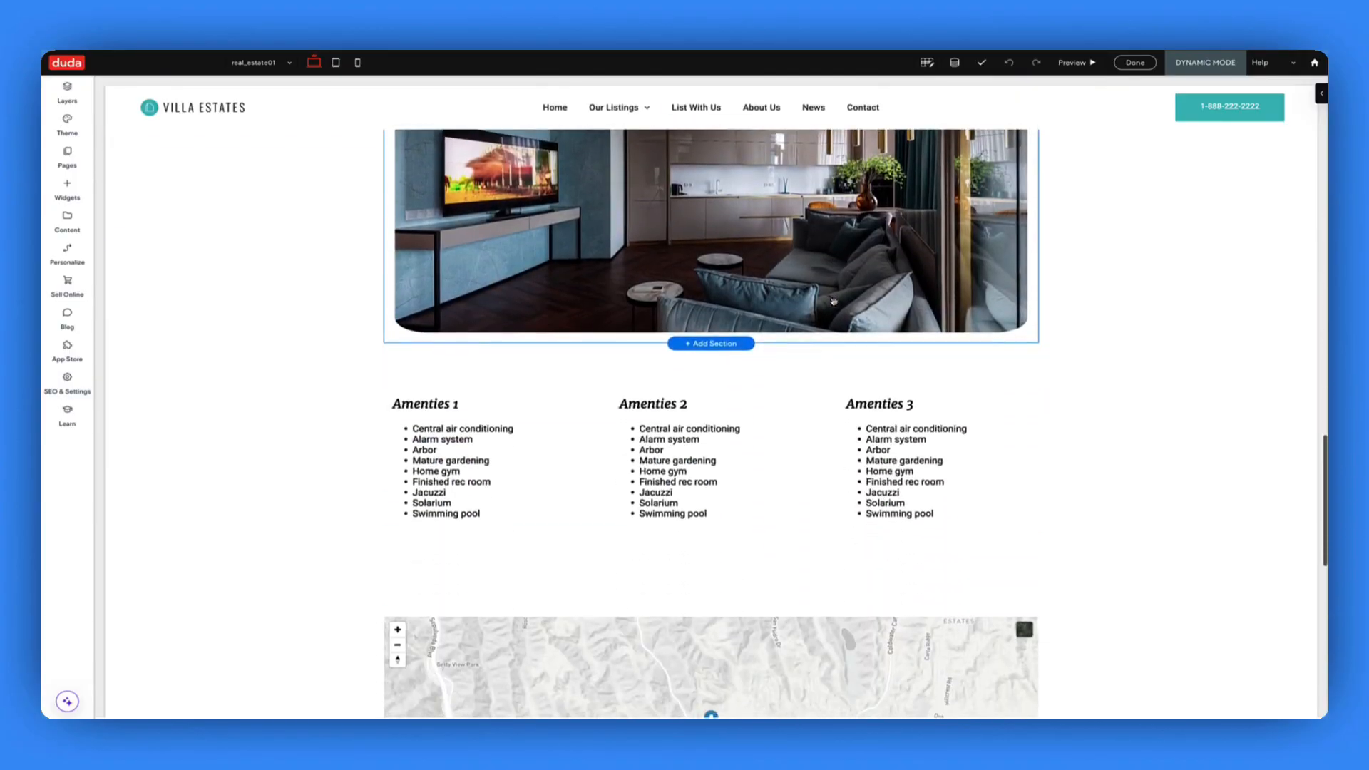
scroll(702, 389, down, 2)
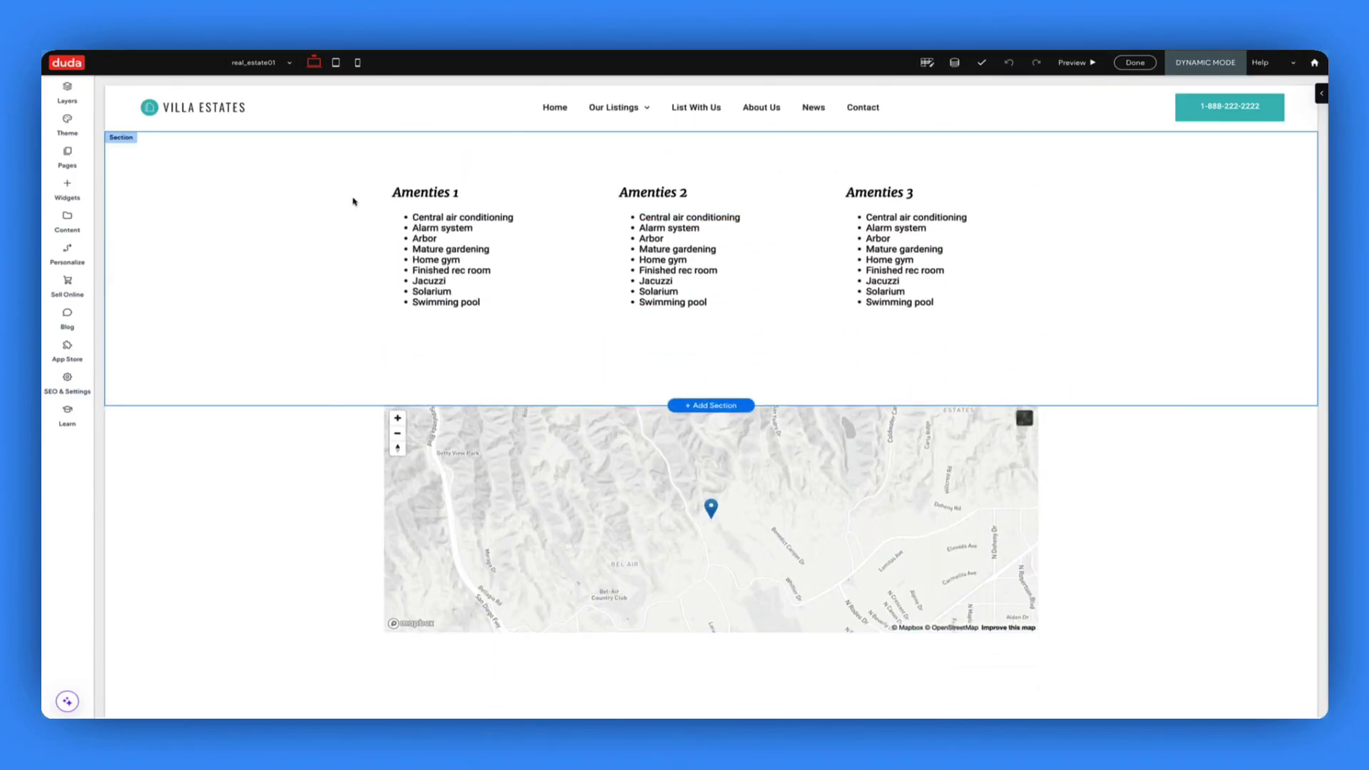
click(261, 64)
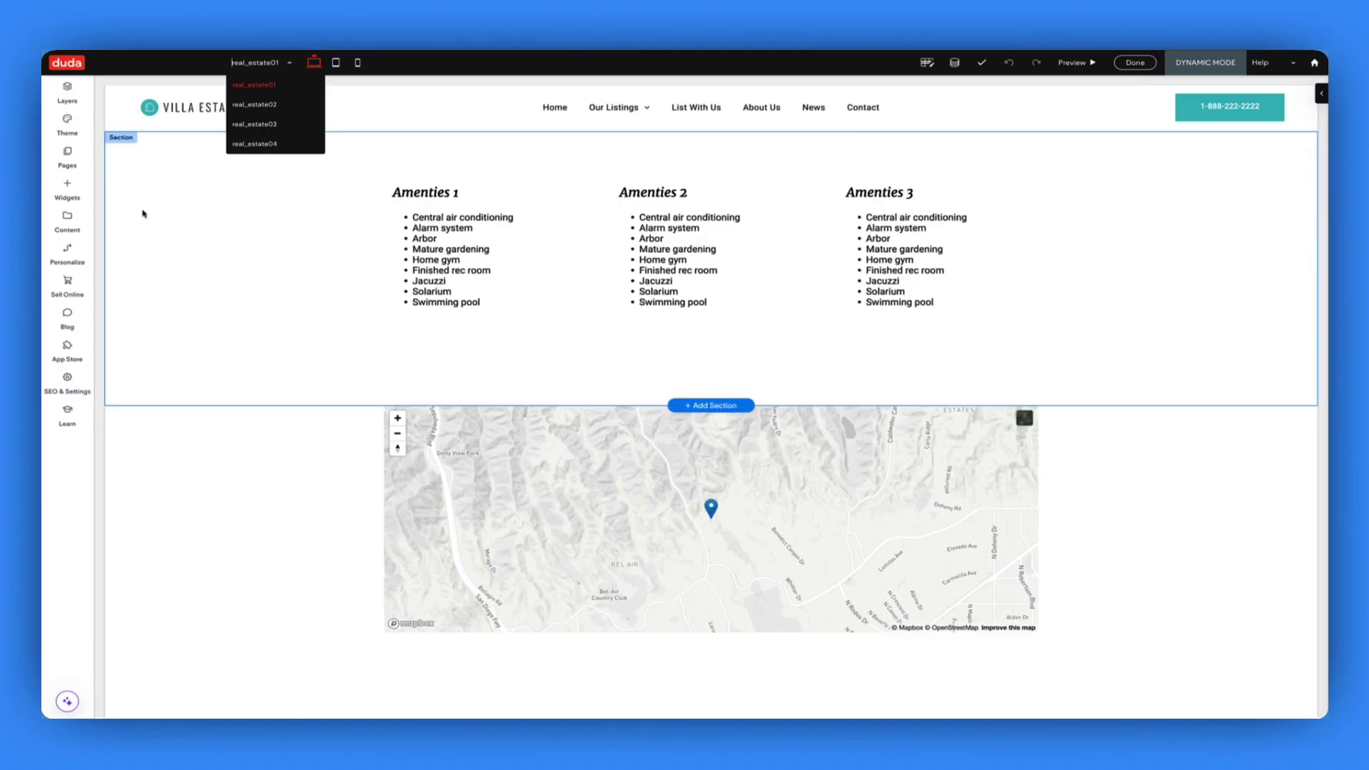
click(72, 221)
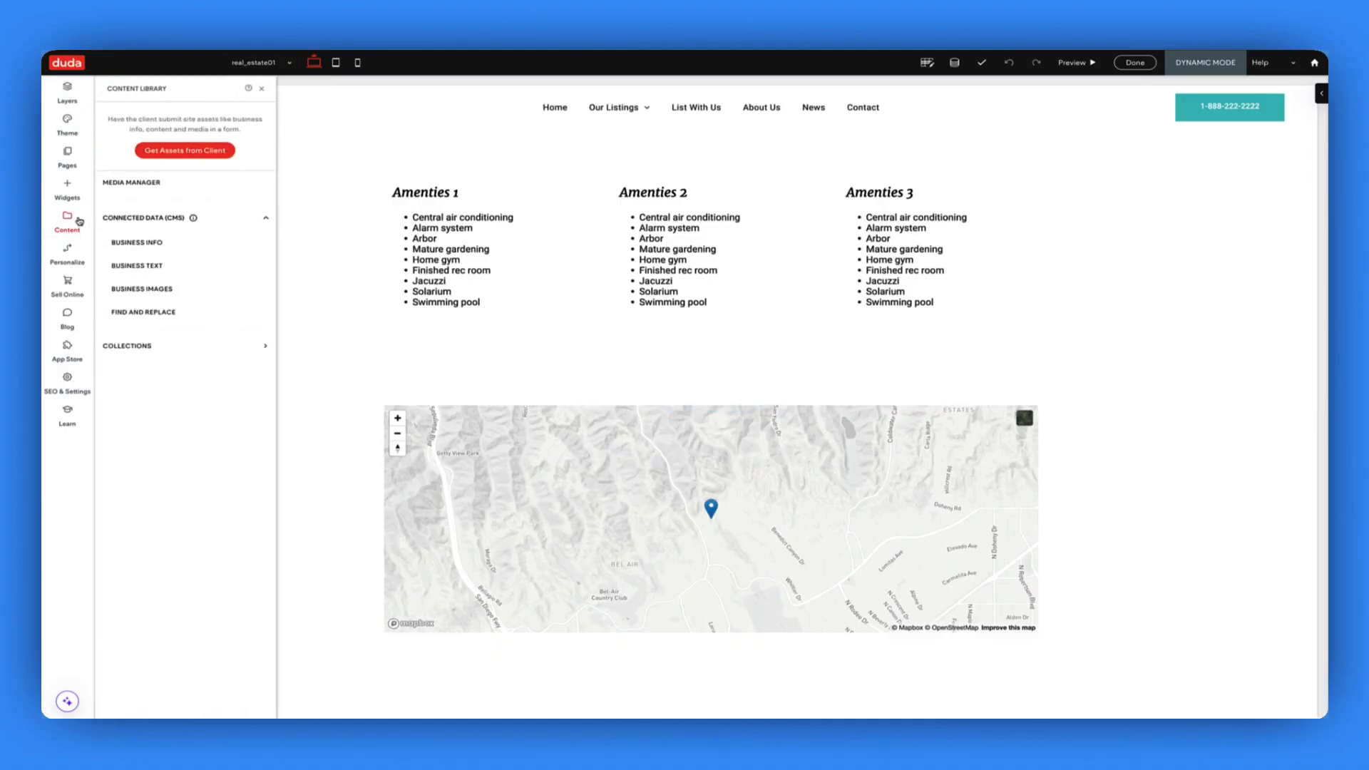
- Browse Real Estate Collection-01's four rows across all fields, then close the Content Library
click(190, 348)
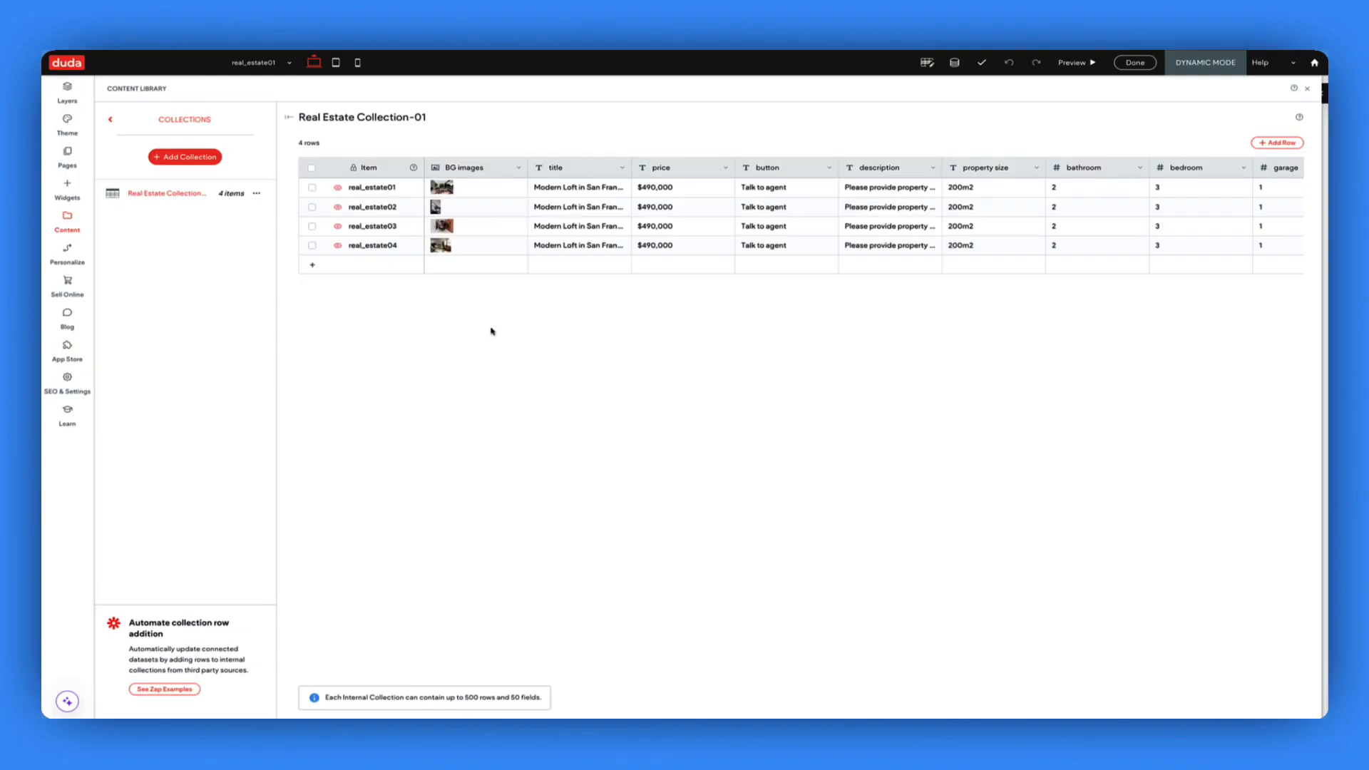
scroll(688, 321, right, 3)
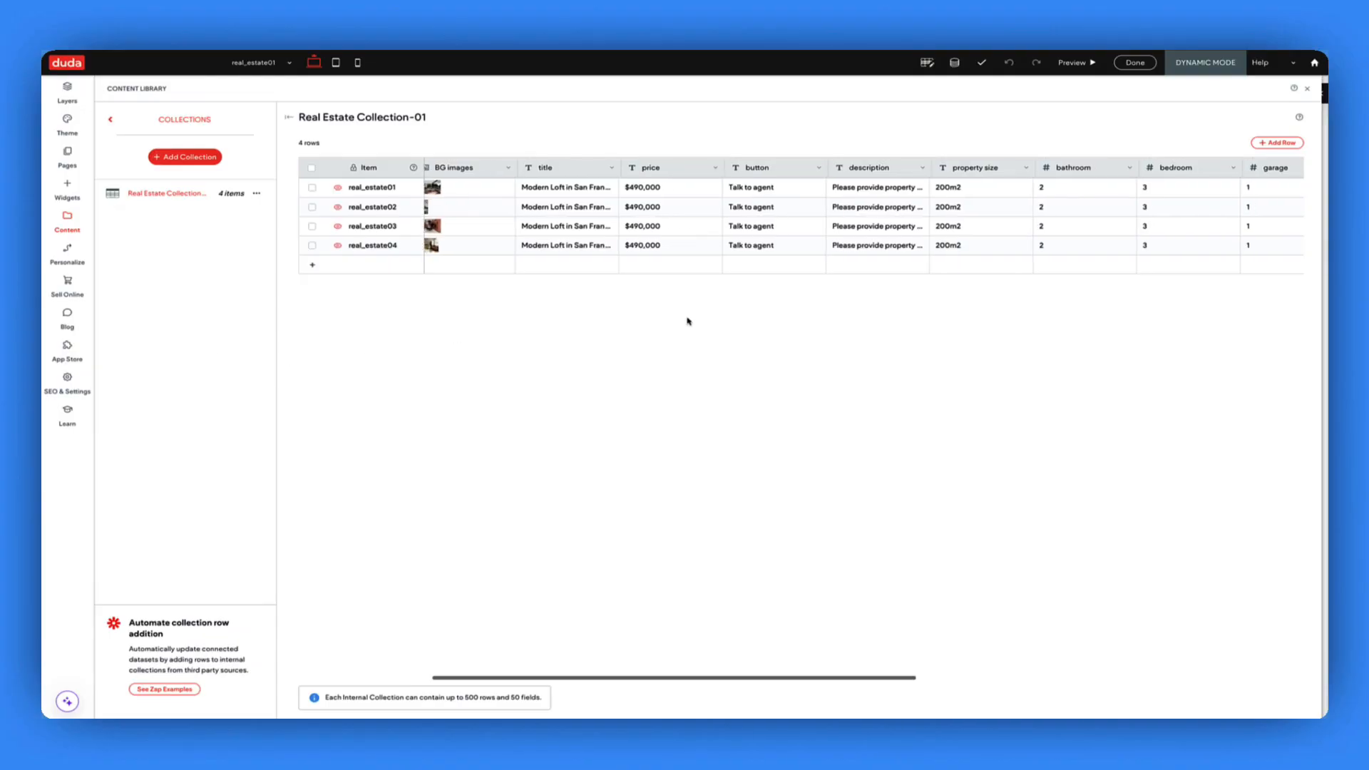
scroll(688, 321, right, 2)
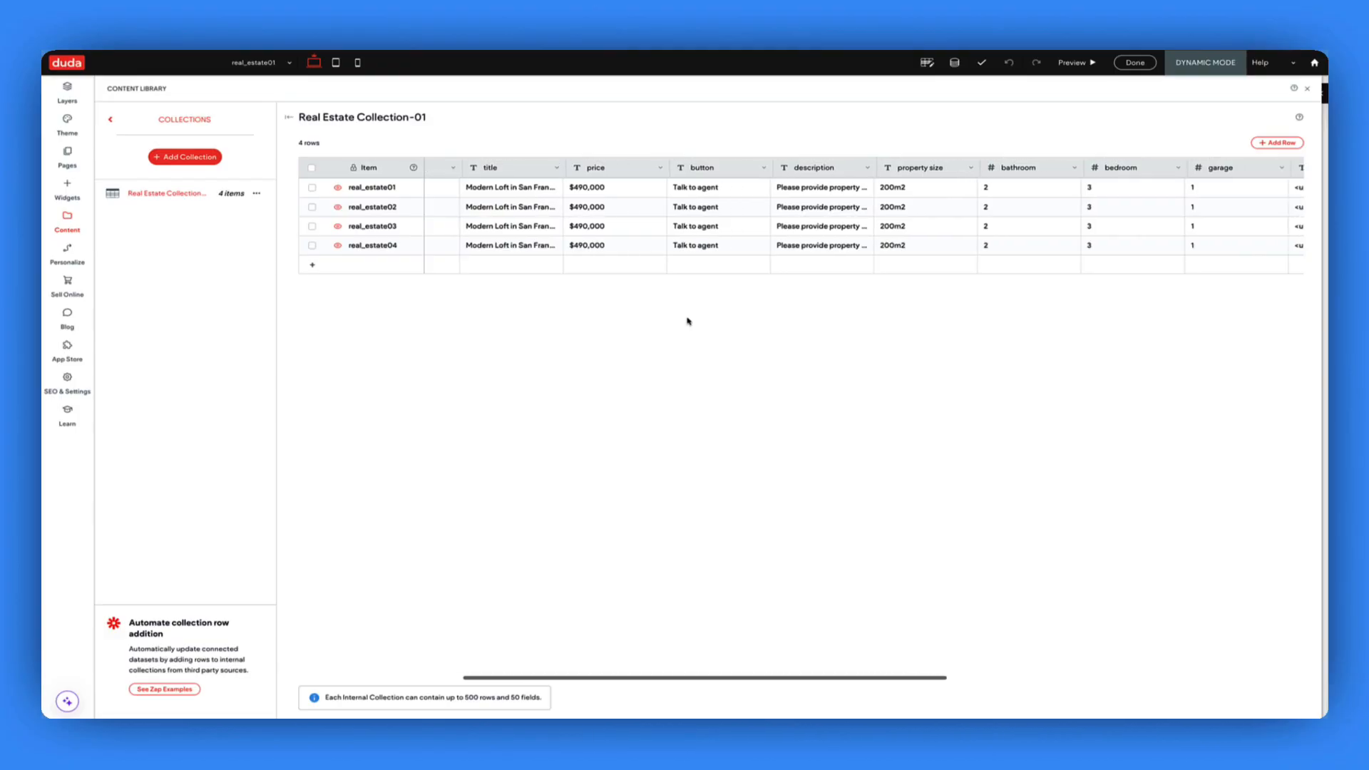
scroll(688, 320, right, 4)
scroll(688, 321, right, 3)
scroll(688, 321, right, 2)
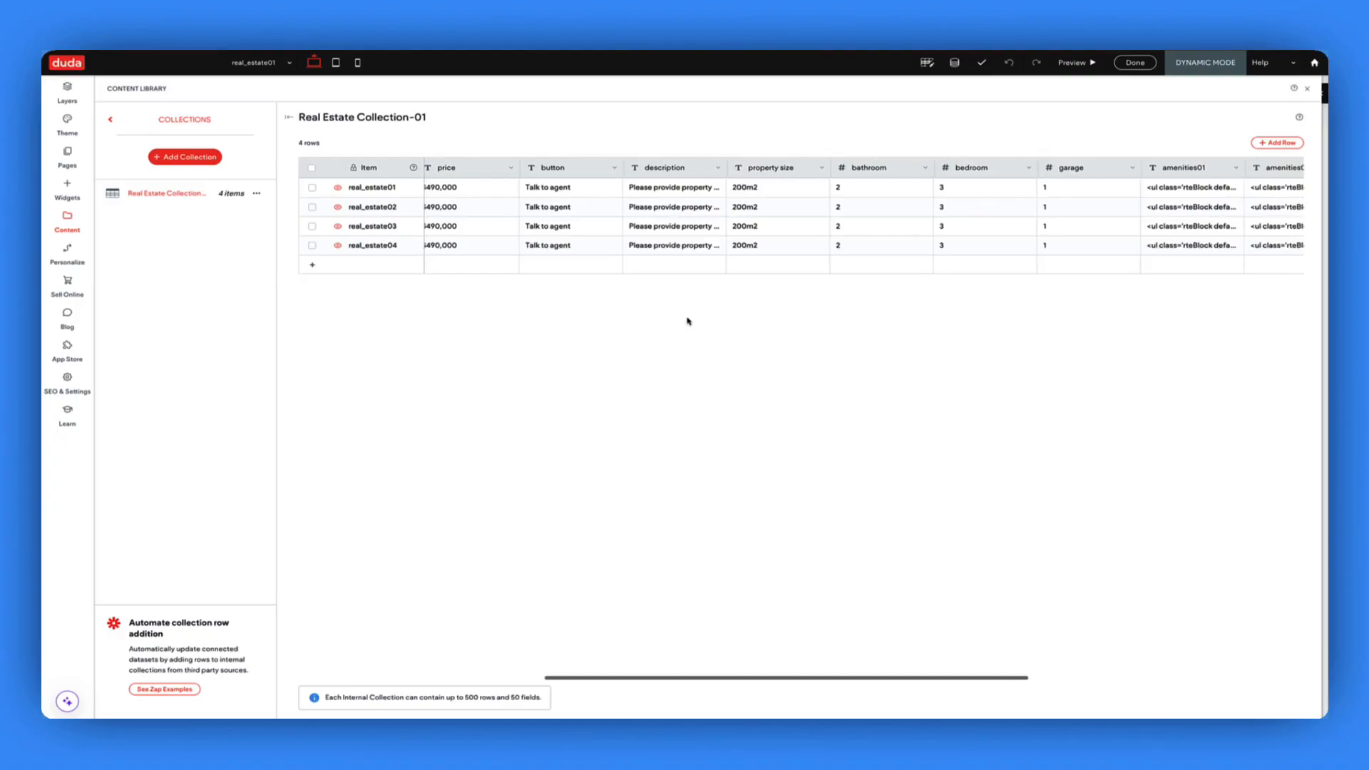
scroll(688, 321, right, 4)
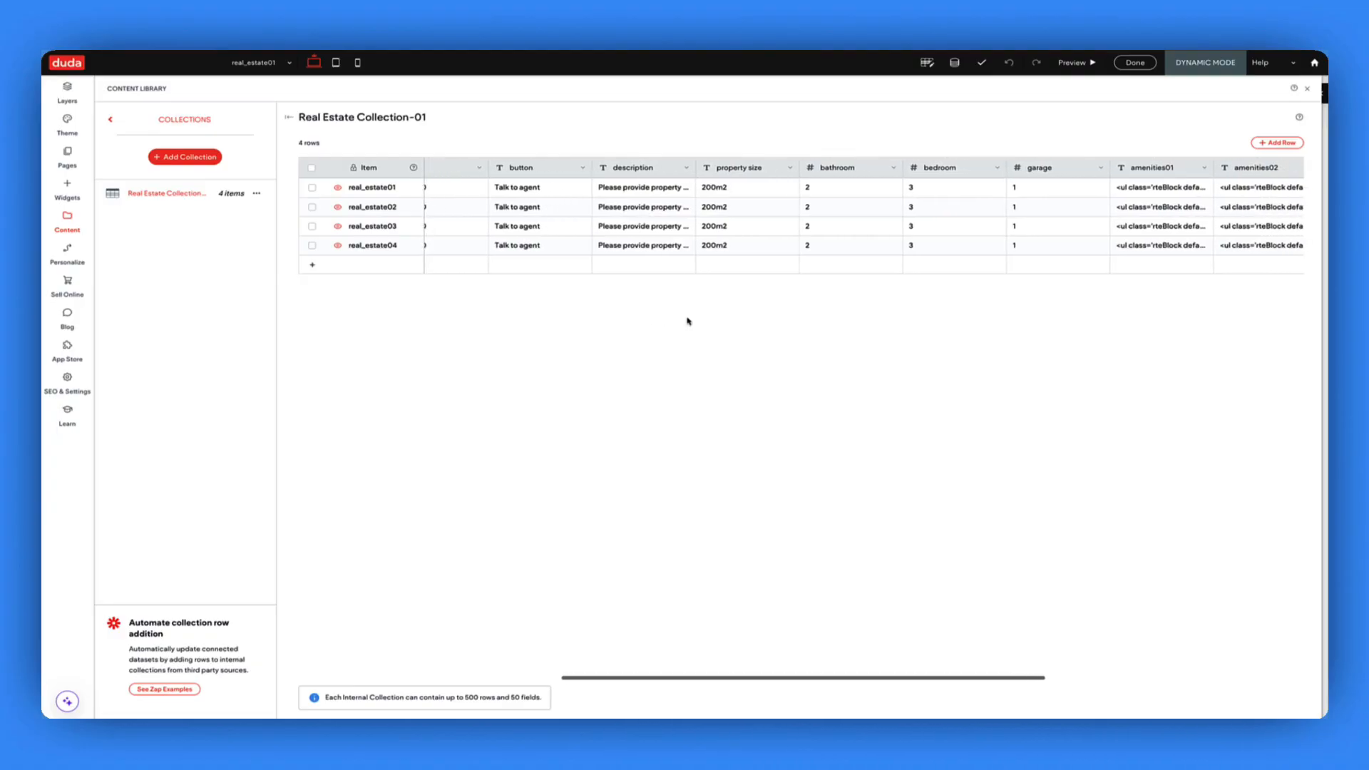
scroll(688, 320, right, 5)
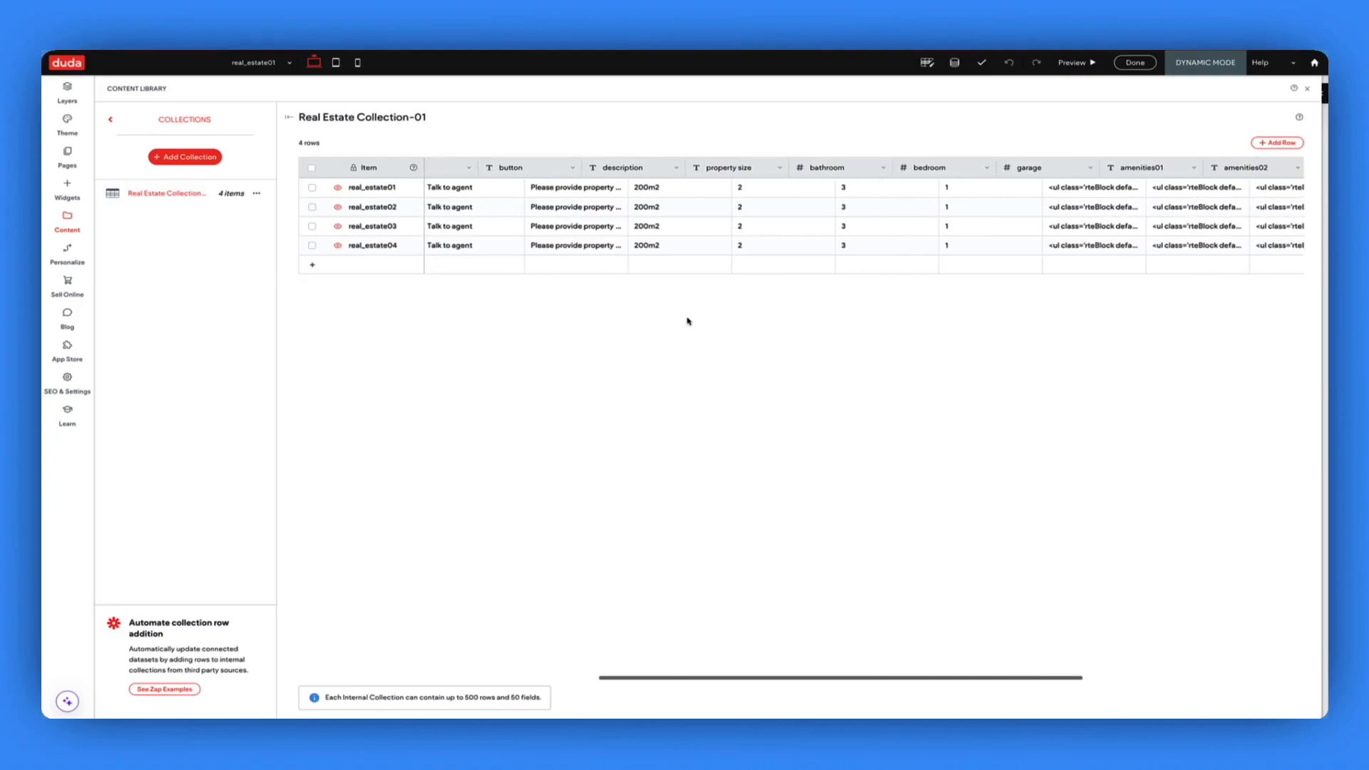
scroll(688, 321, right, 1)
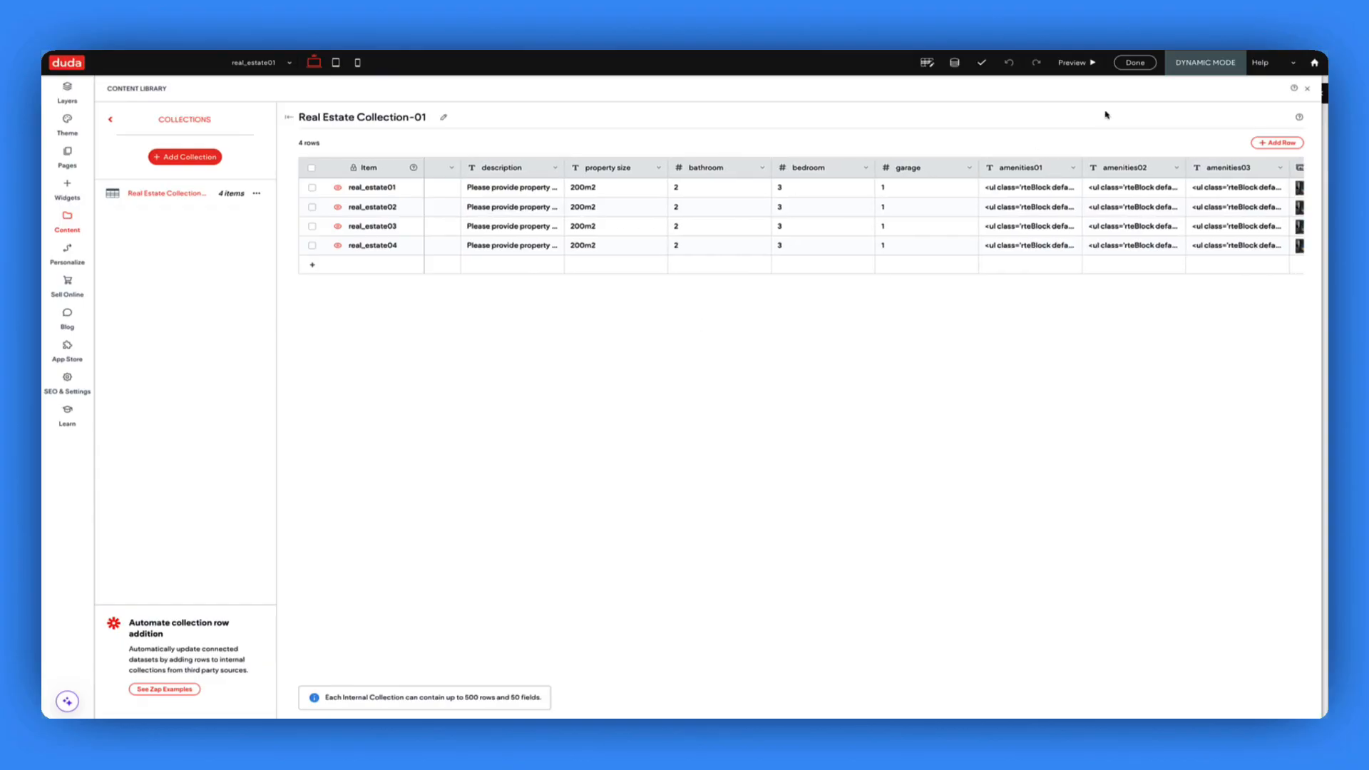
click(1302, 90)
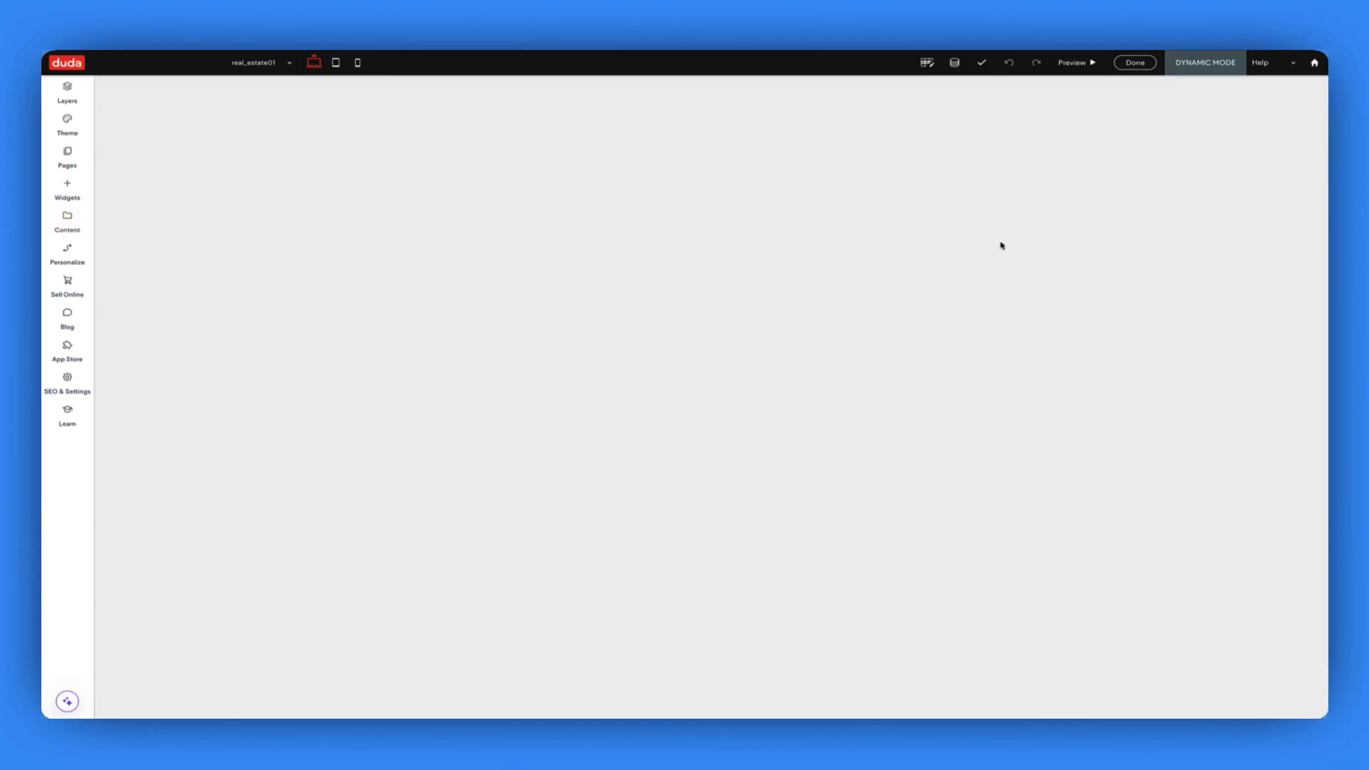
- On the Home page, link the Top Listings gallery to Real Estate Collection-01
click(85, 165)
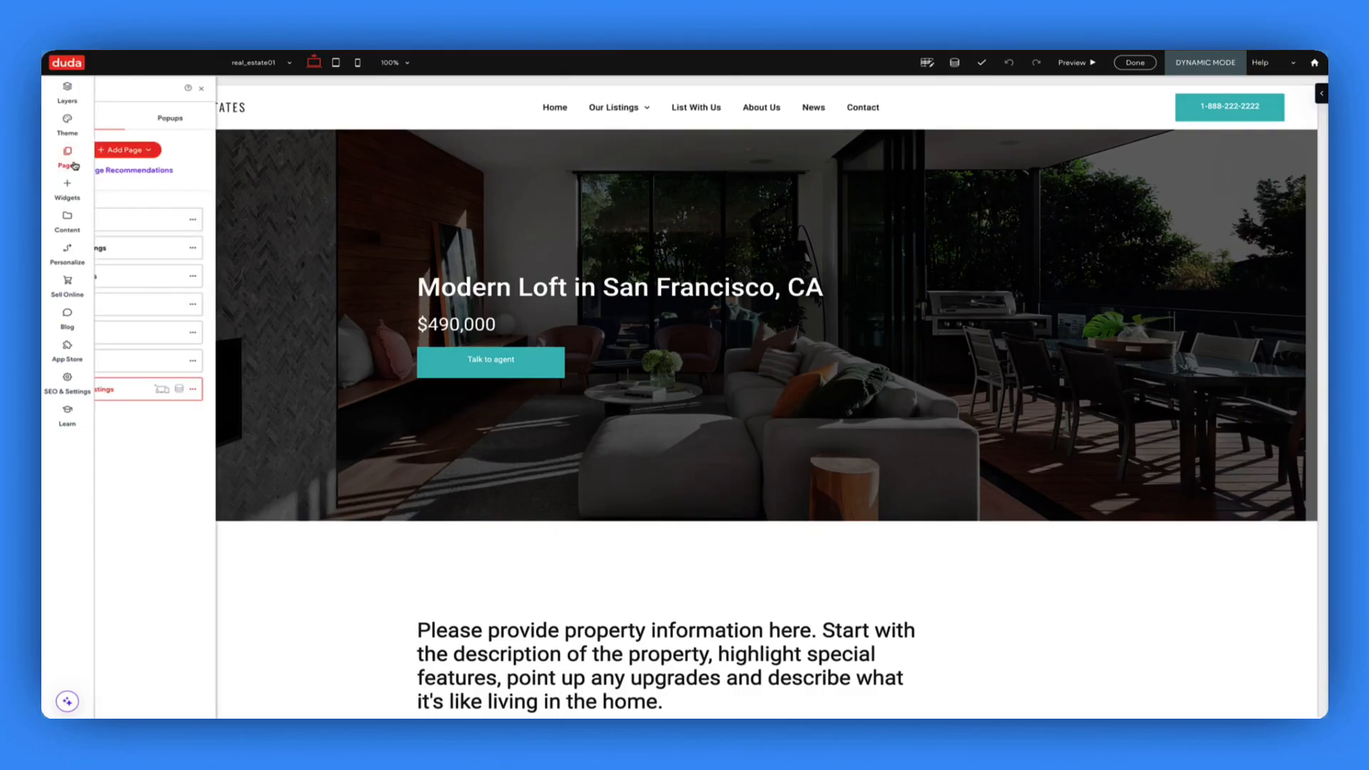
click(144, 223)
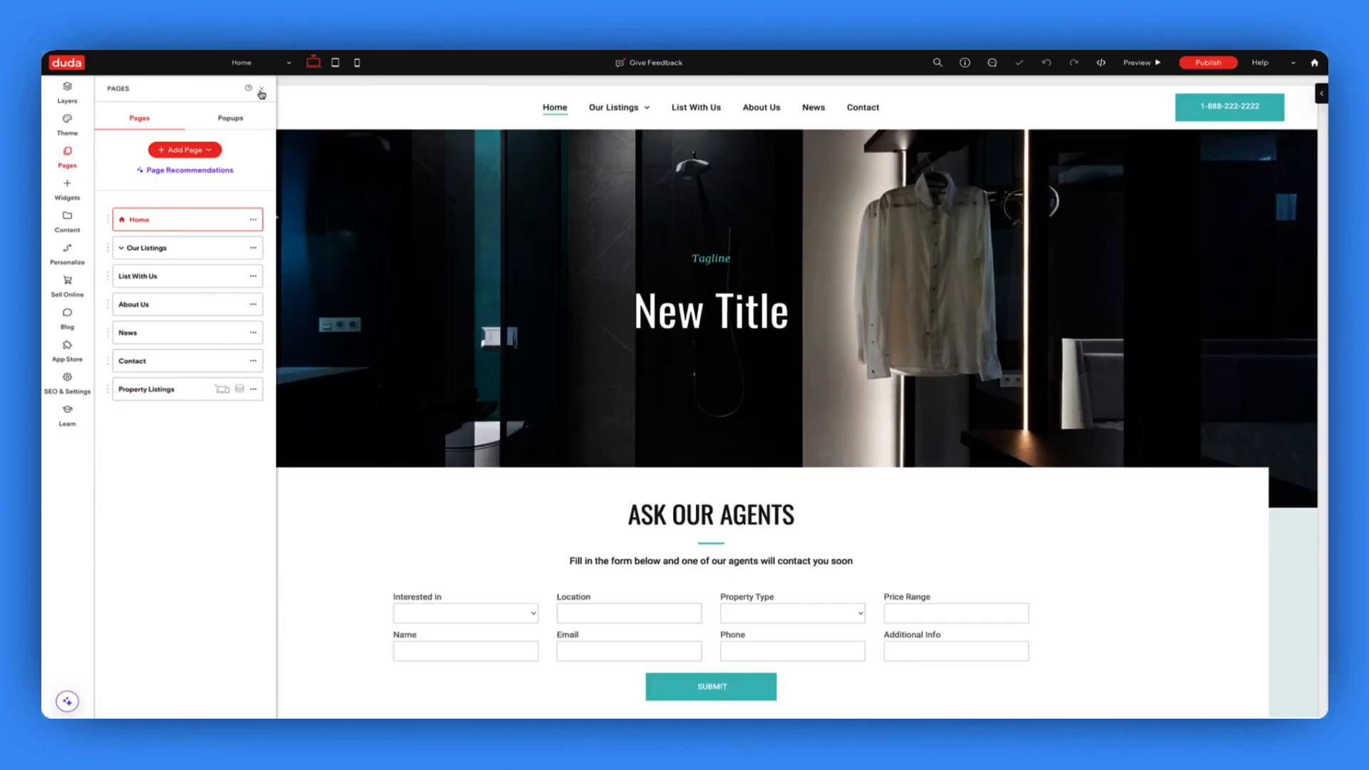
scroll(510, 324, down, 6)
scroll(510, 326, down, 4)
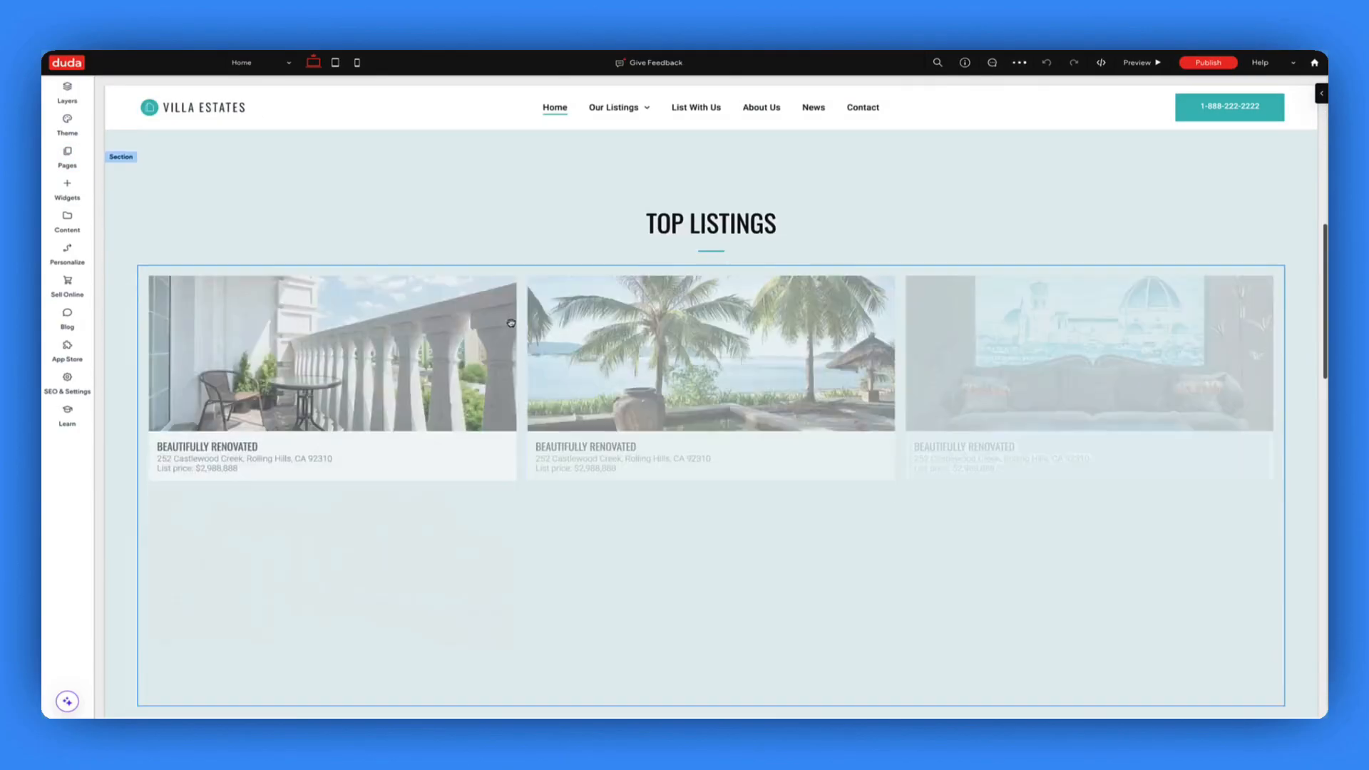
right_click(516, 326)
mouse_move(567, 385)
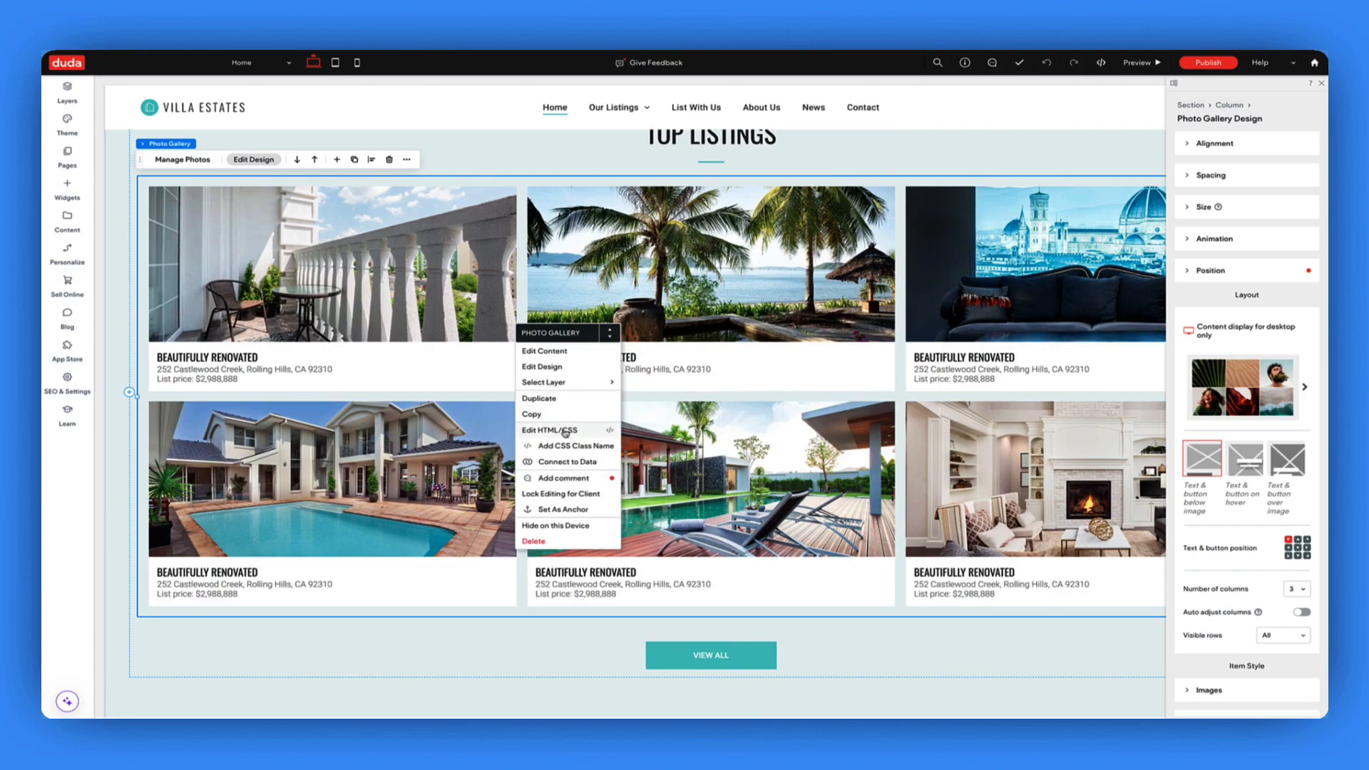
click(606, 461)
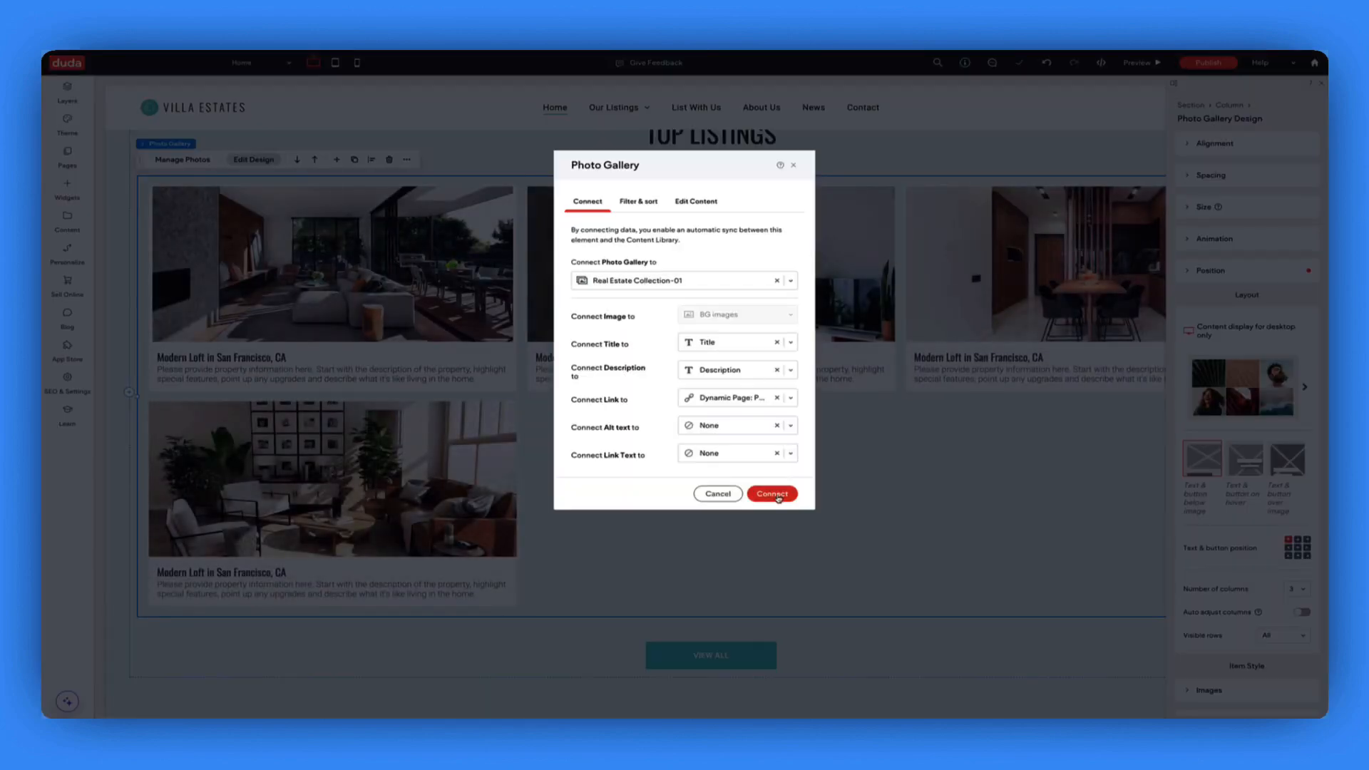
click(780, 492)
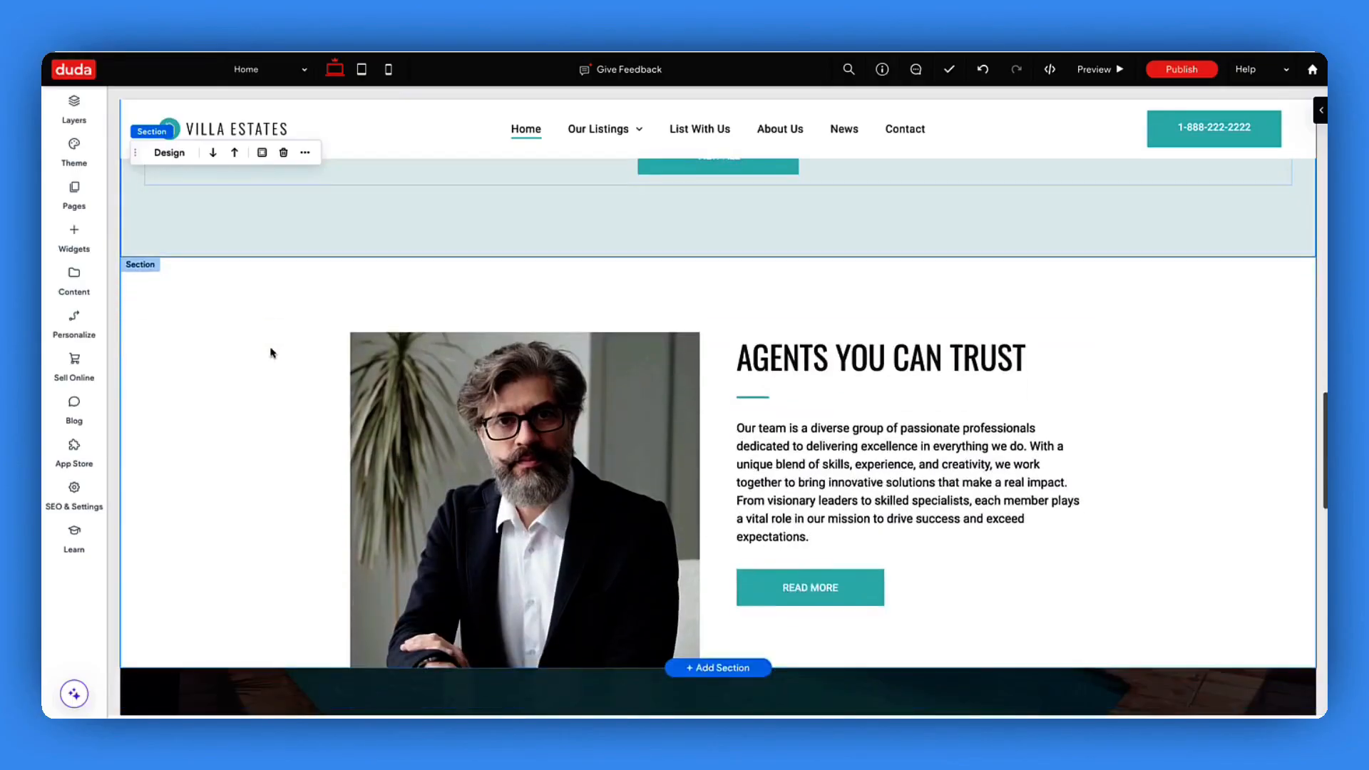
scroll(270, 352, down, 3)
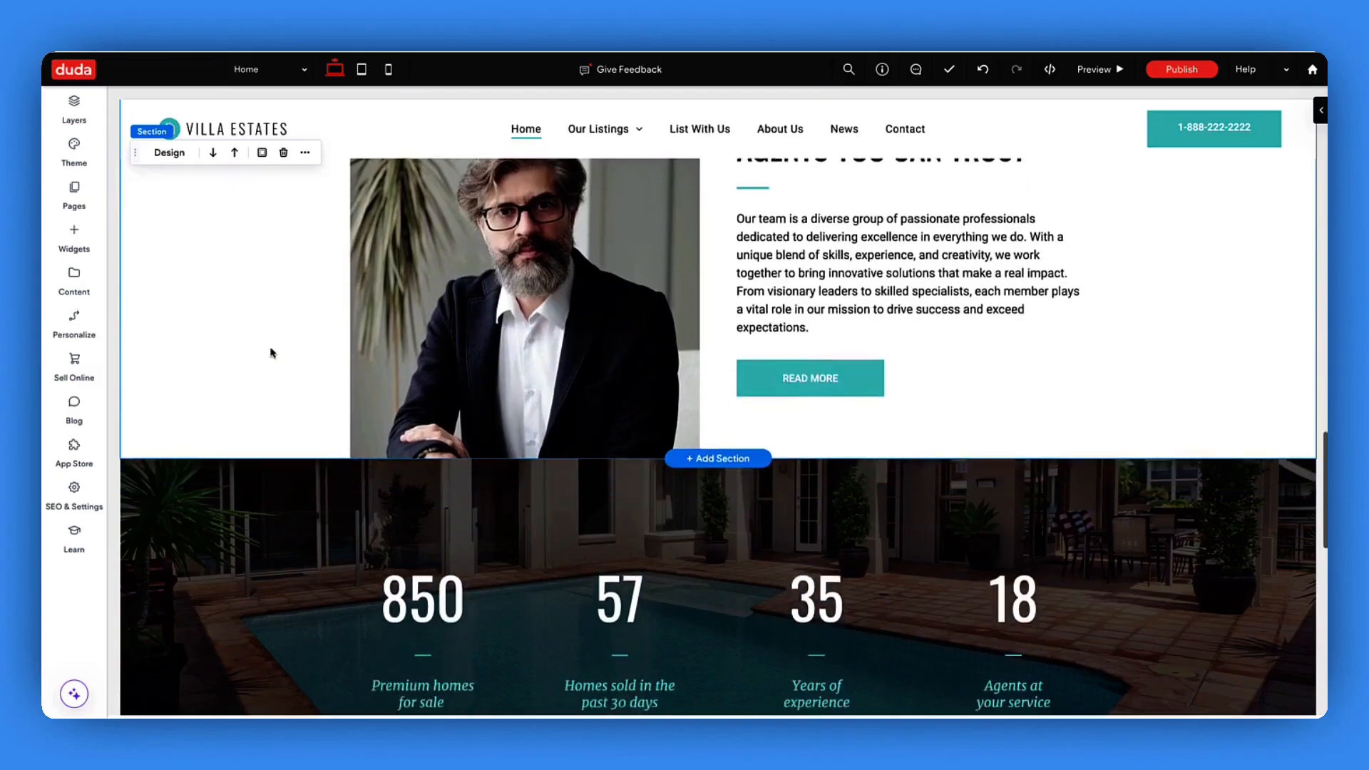
- Scroll down to the Agents You Can Trust section and open the Content Library
scroll(270, 352, down, 3)
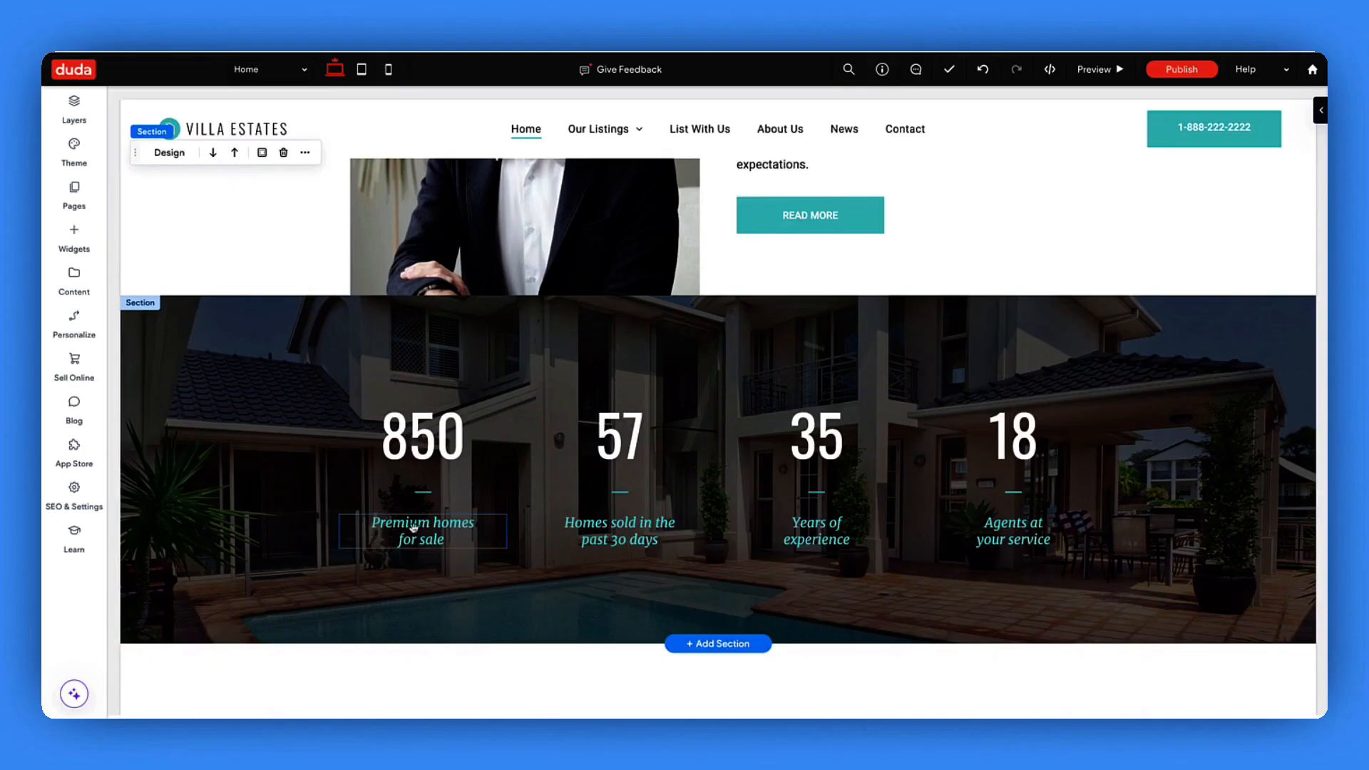
click(74, 278)
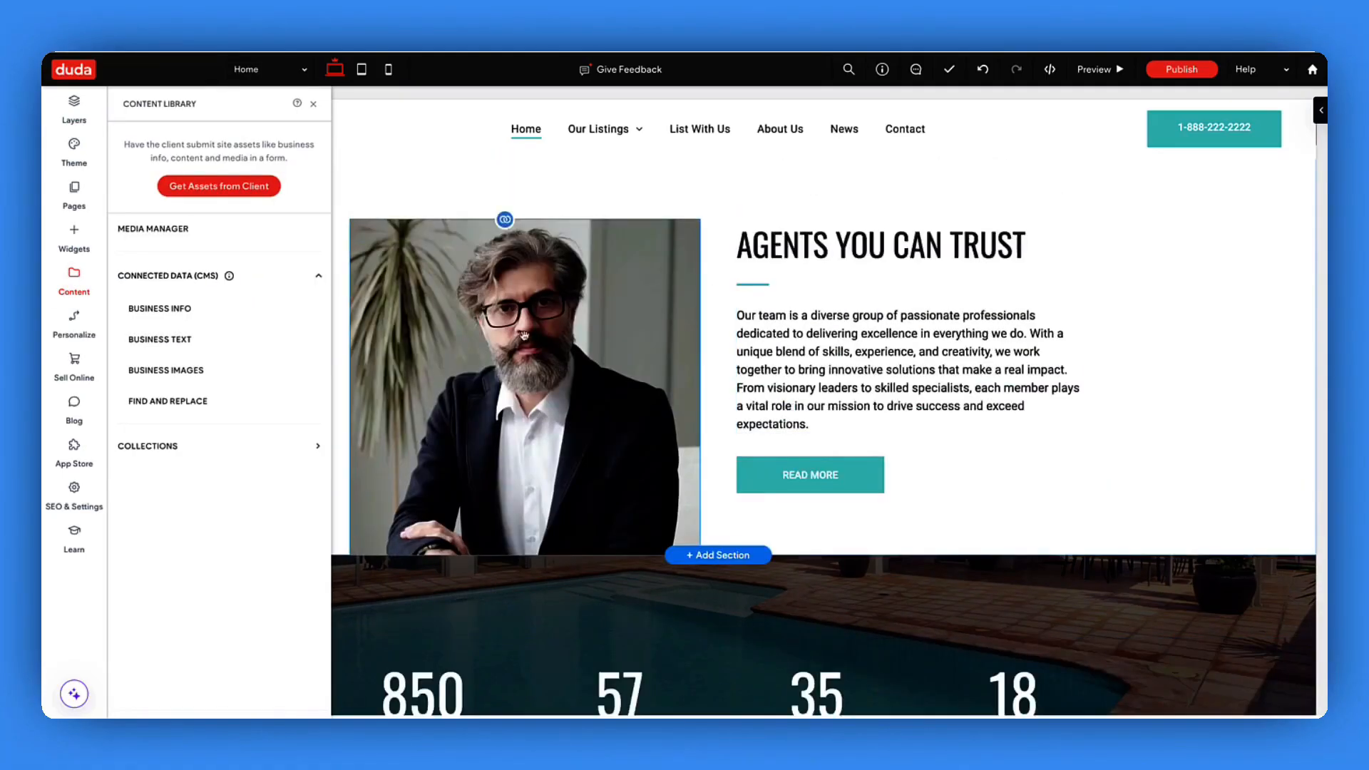